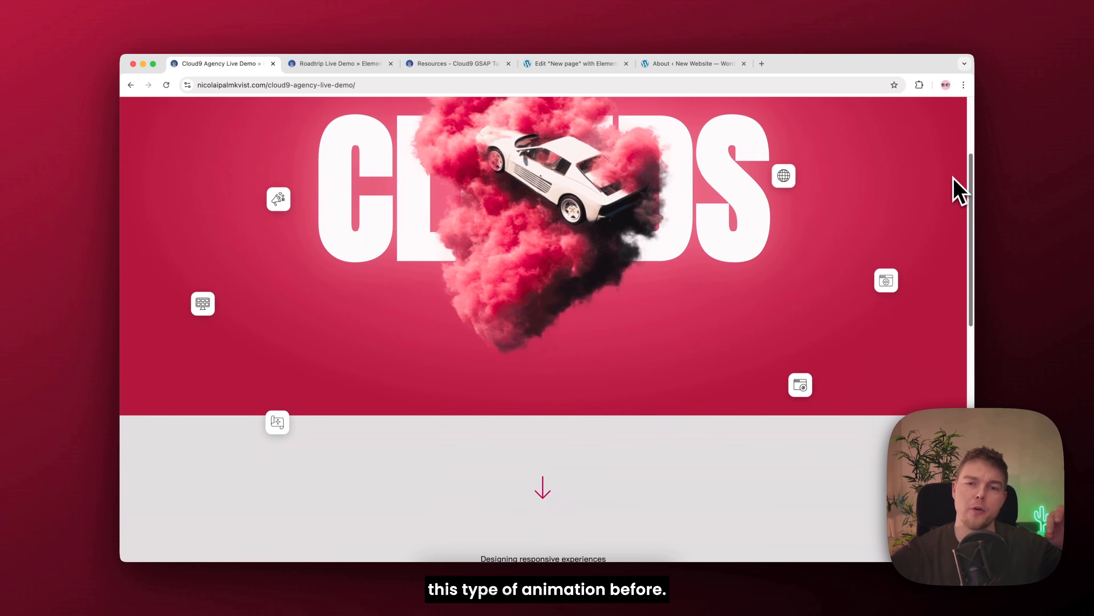
Step: Look through the Cloud9 Agency and Roadtrip live demos, examining their scroll animations and the responsive mobile layout
scroll(929, 272, down, 8)
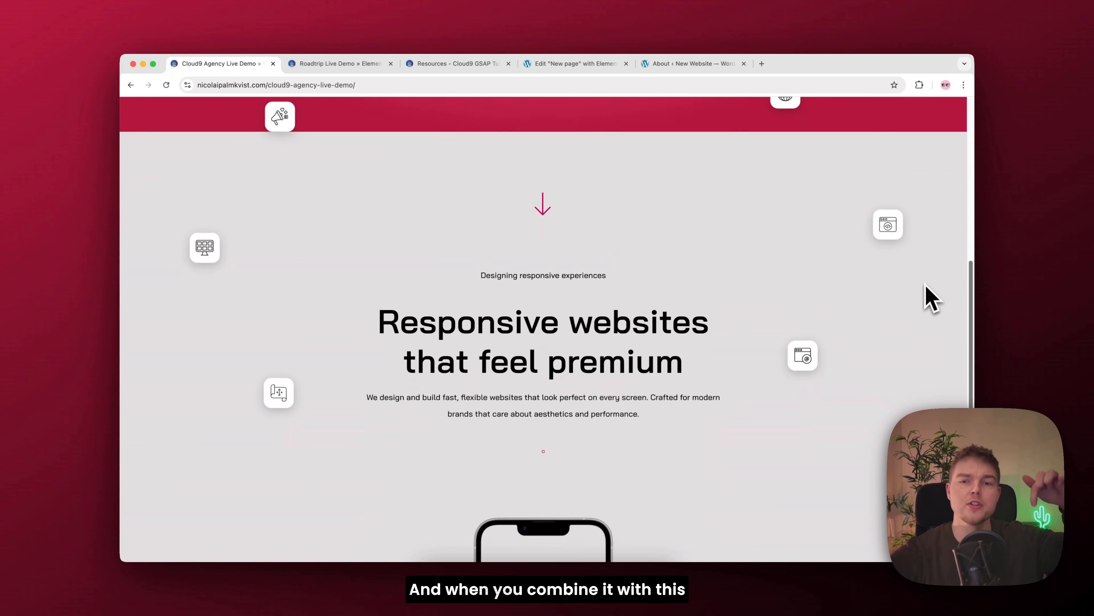
scroll(922, 348, down, 3)
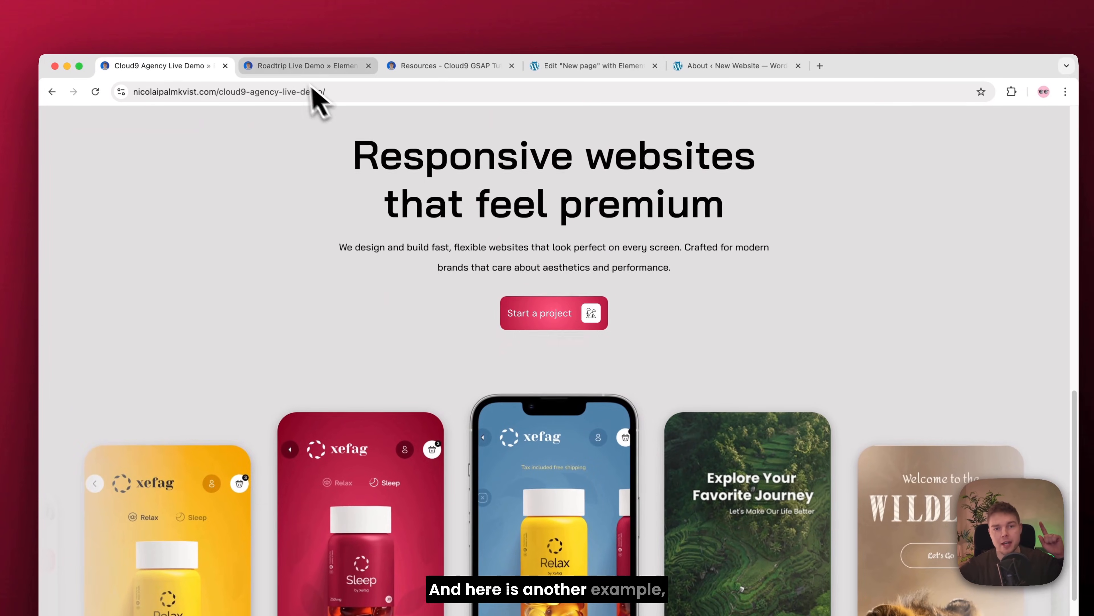
click(295, 72)
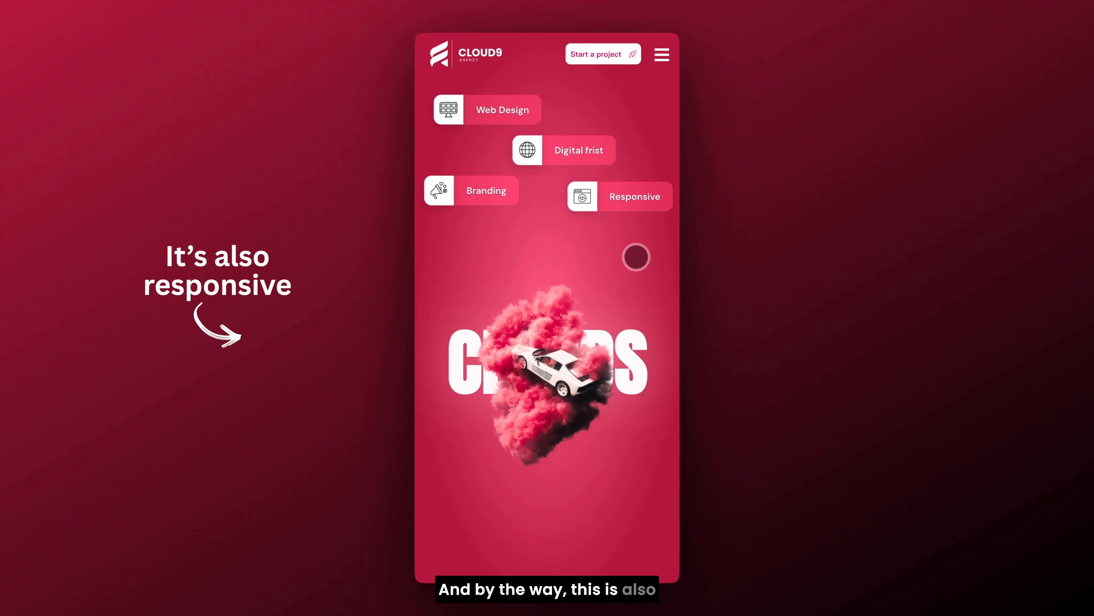
scroll(636, 258, down, 6)
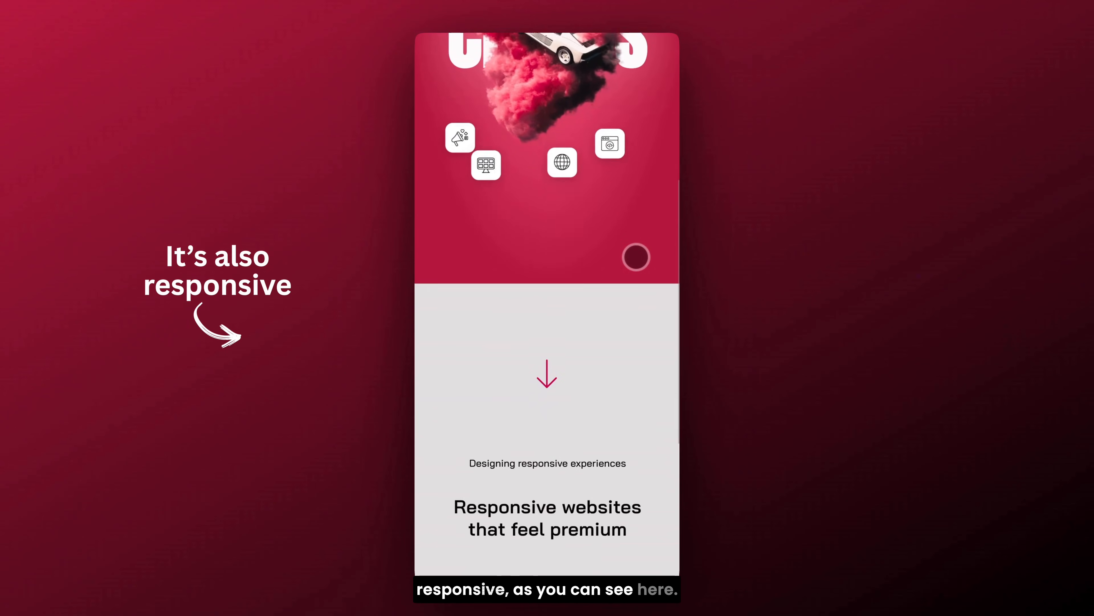
scroll(636, 258, down, 3)
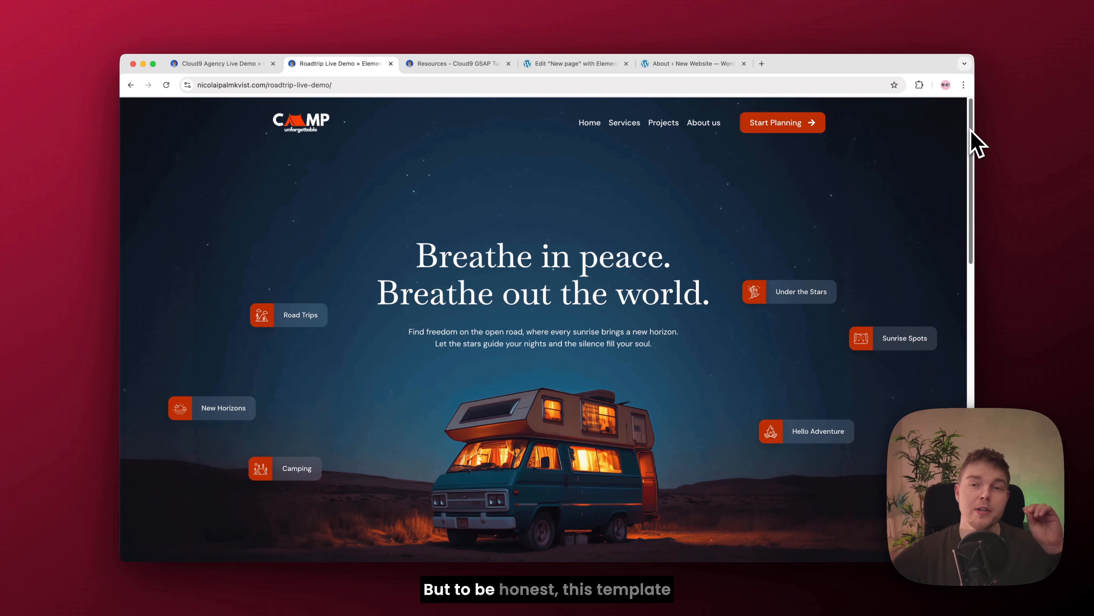
drag(972, 129, 927, 351)
scroll(927, 362, down, 2)
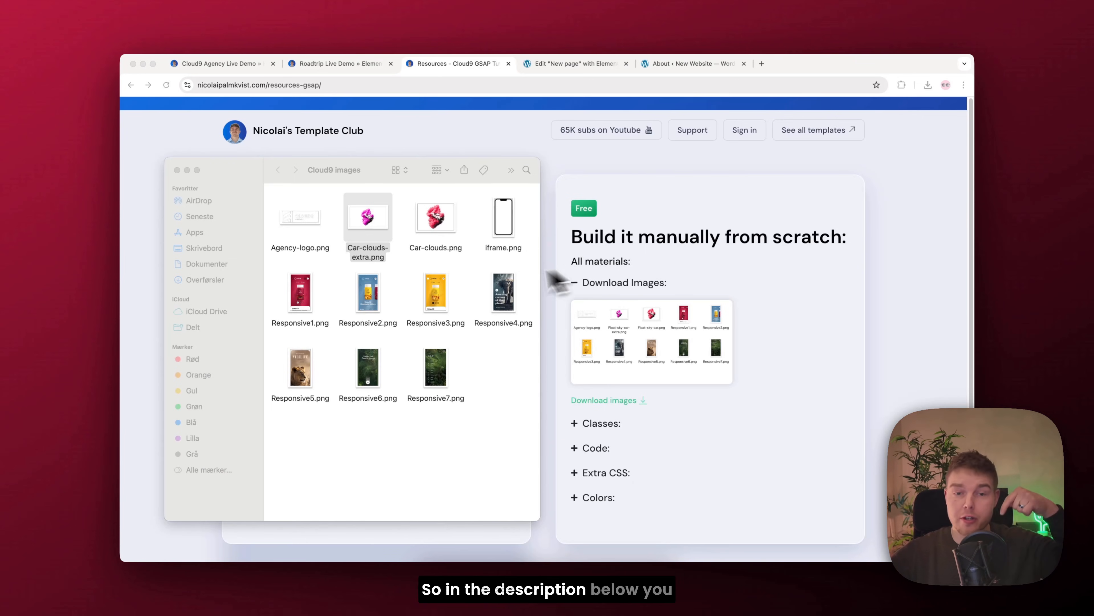
Step: Preview Car-clouds-extra.png and the images following it, and expand the code materials on the resources page
click(390, 220)
key(space)
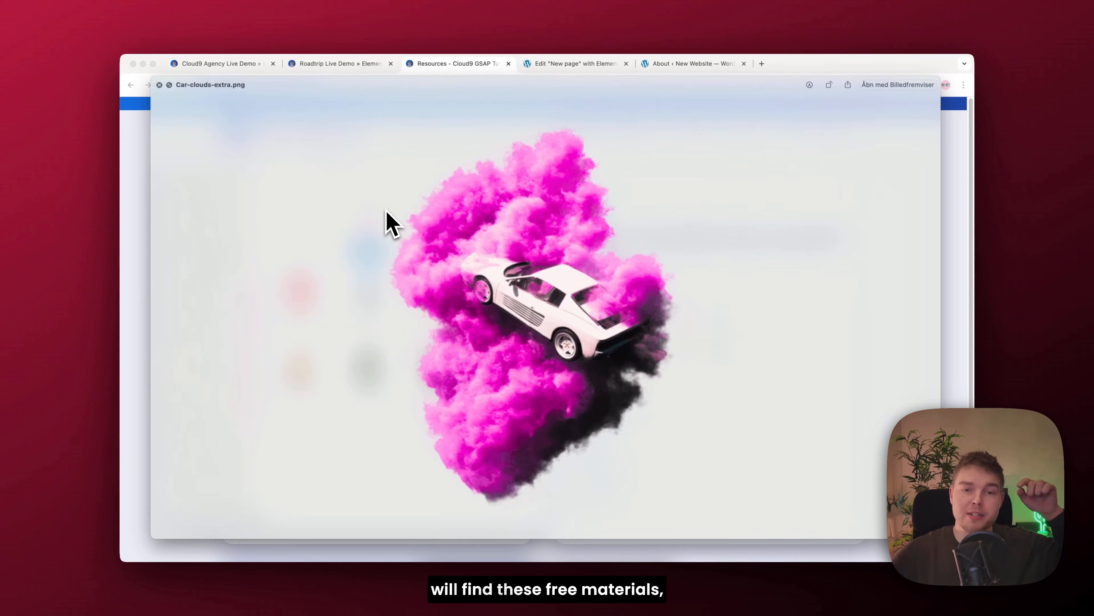
key(Right)
key(Right)
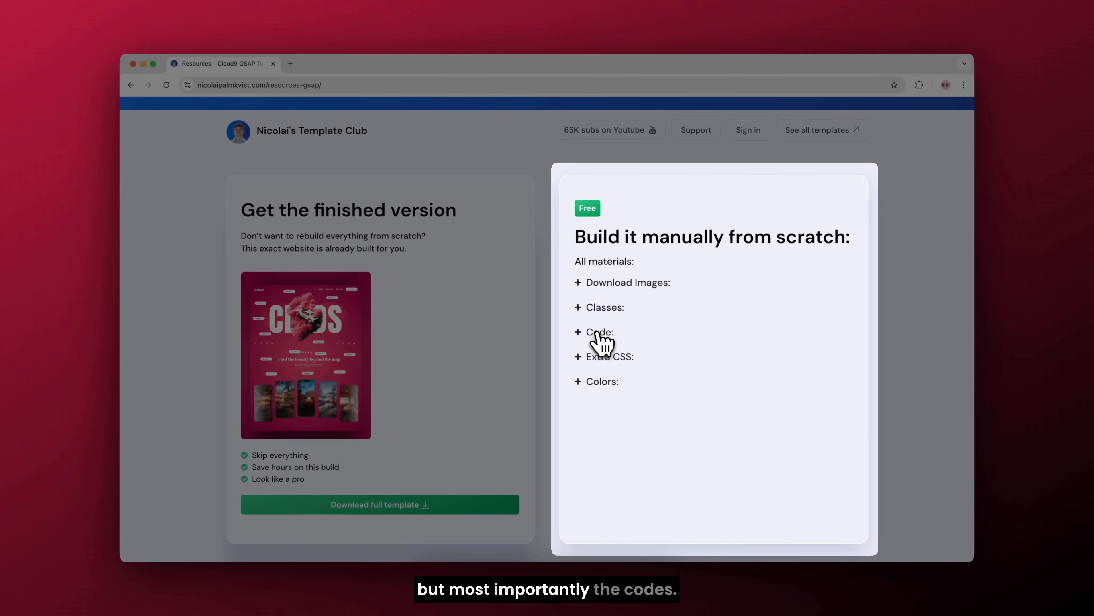
click(600, 333)
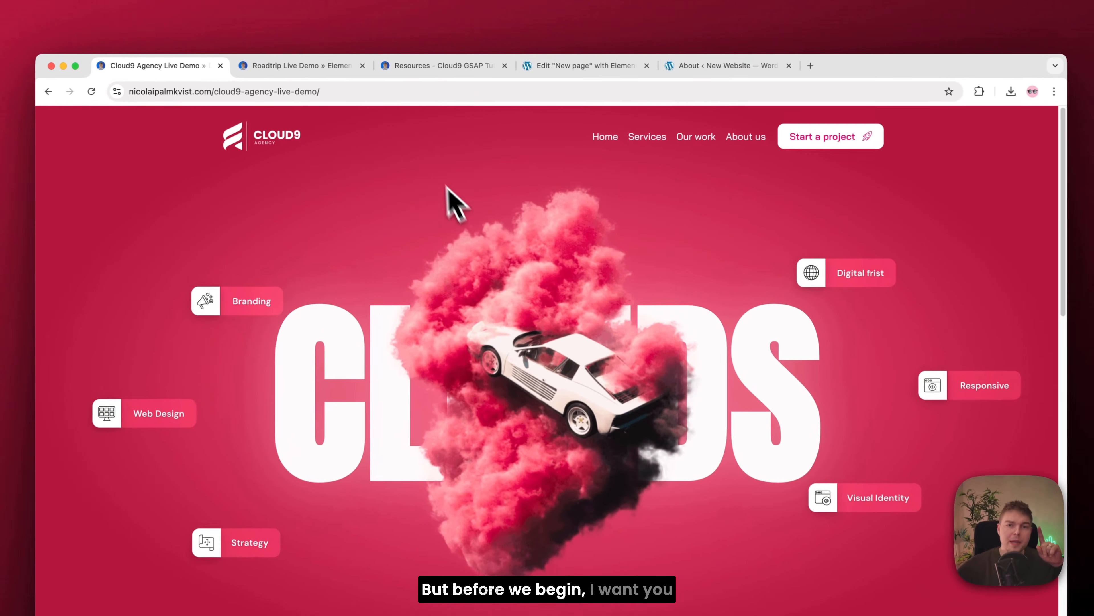
Step: Download the finished Cloud9 Agency template from the resources page
click(411, 69)
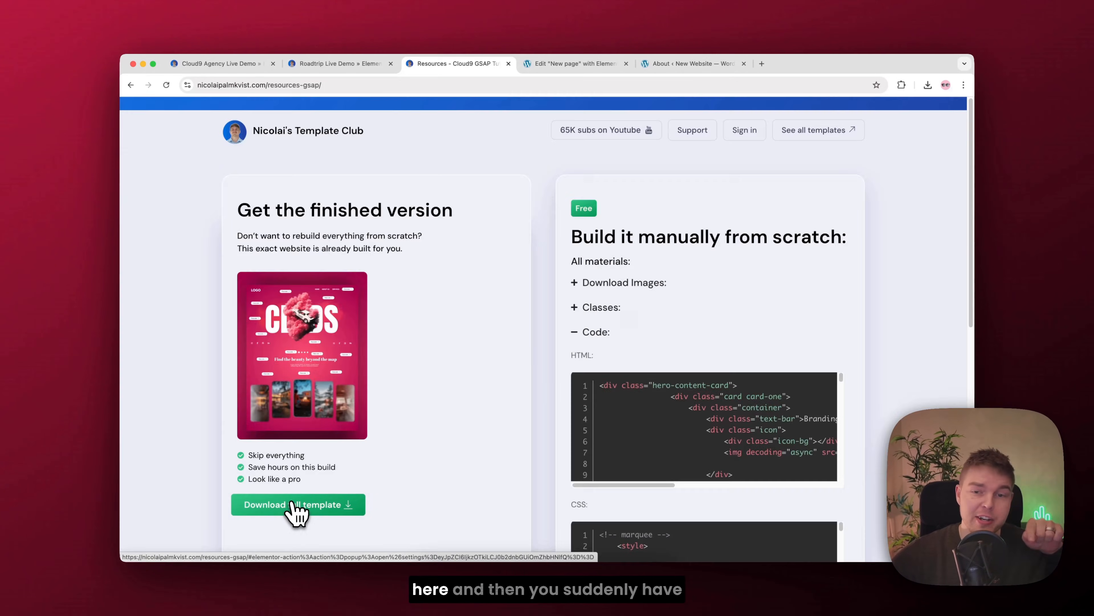
click(293, 504)
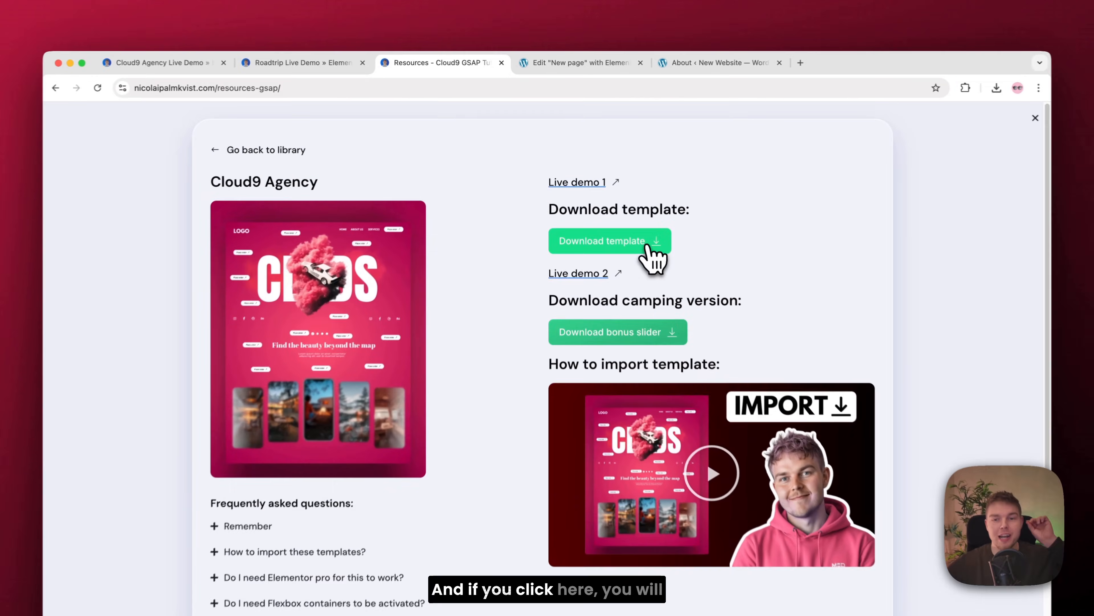
click(631, 218)
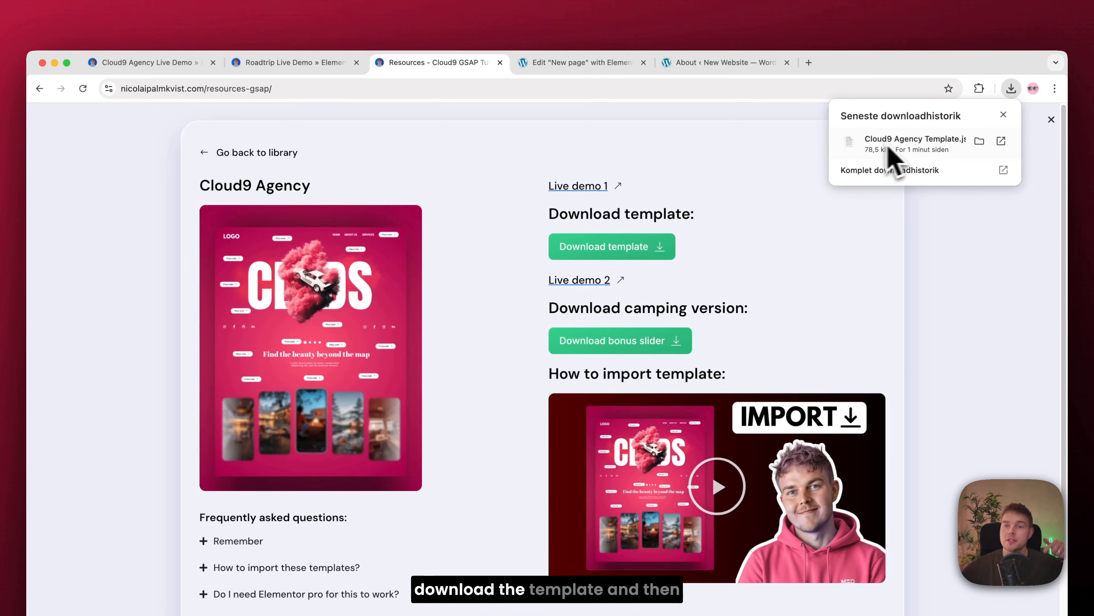
Step: Import the downloaded Cloud9 Agency template file into the empty "New page" in the Elementor editor
click(604, 64)
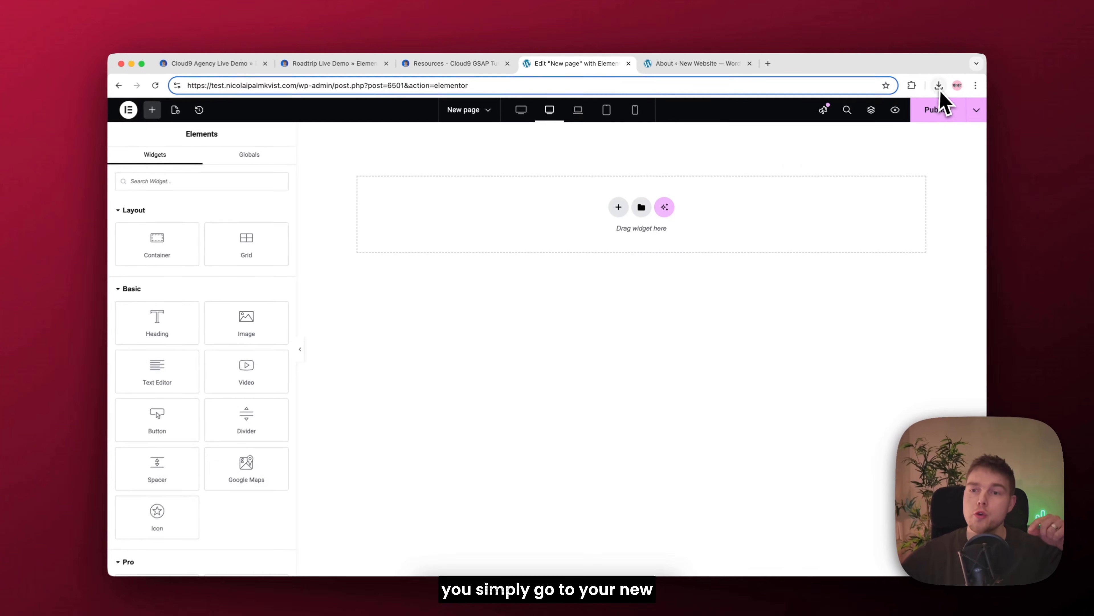
click(1006, 88)
drag(872, 139, 736, 227)
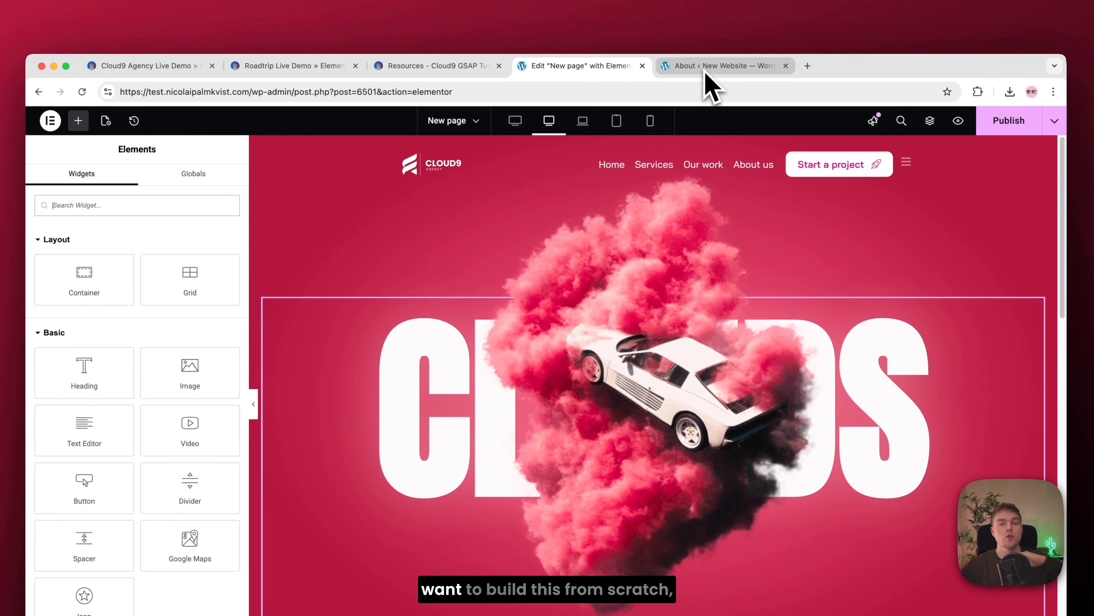
Step: Create a new WordPress page titled "Rebuild From Scratch" and open it in the Elementor editor
click(707, 66)
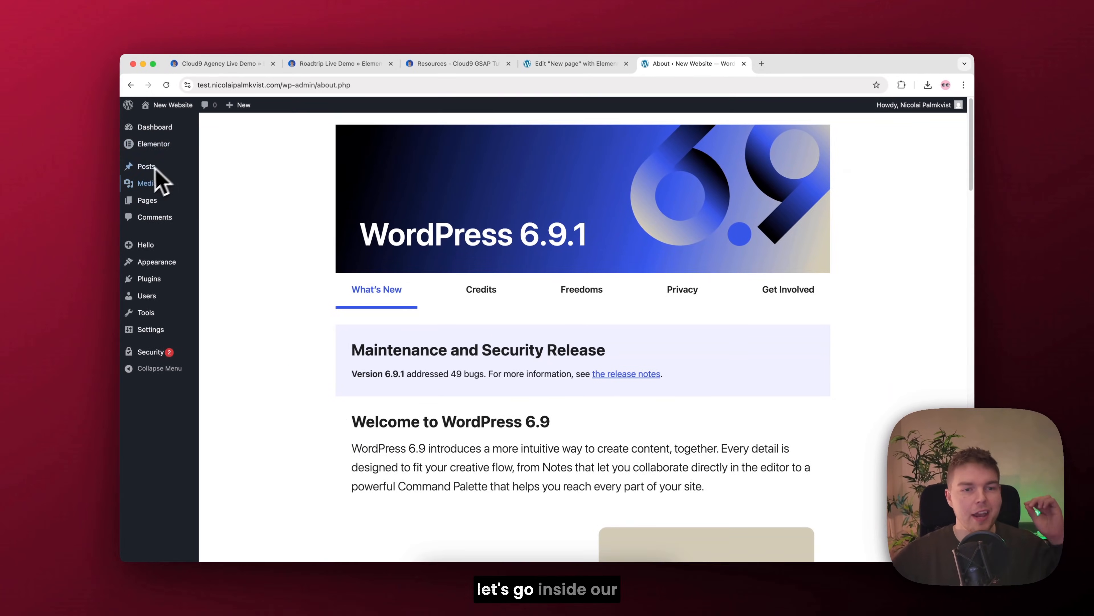
mouse_move(159, 206)
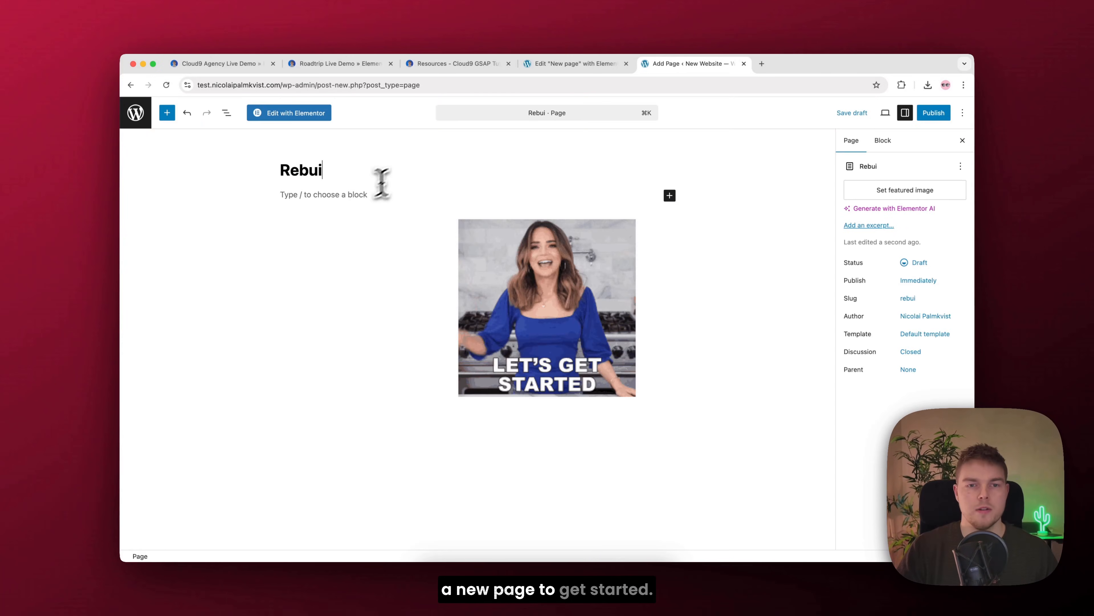
text(ld From Scratch)
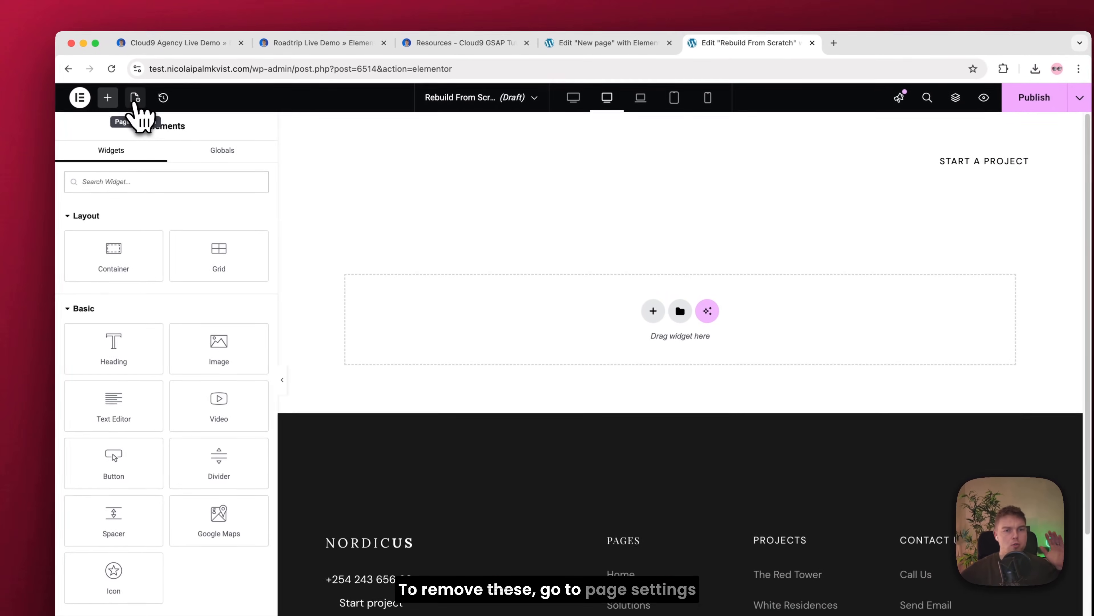
Step: Set the page layout of the "Rebuild From Scratch" page to Elementor Canvas
click(135, 98)
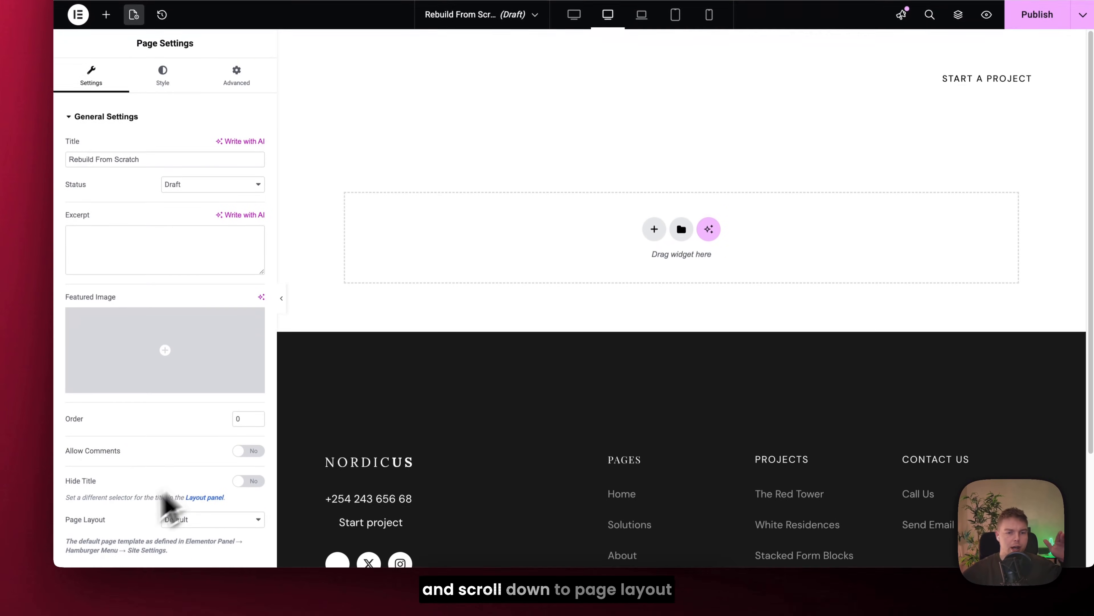
drag(64, 520, 103, 524)
click(194, 514)
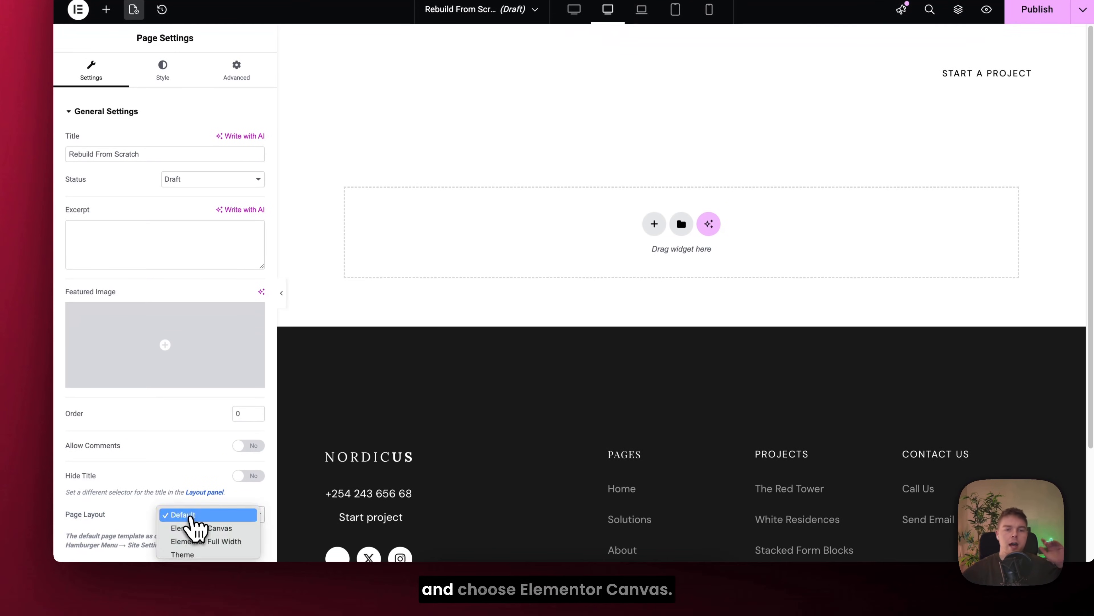
click(208, 529)
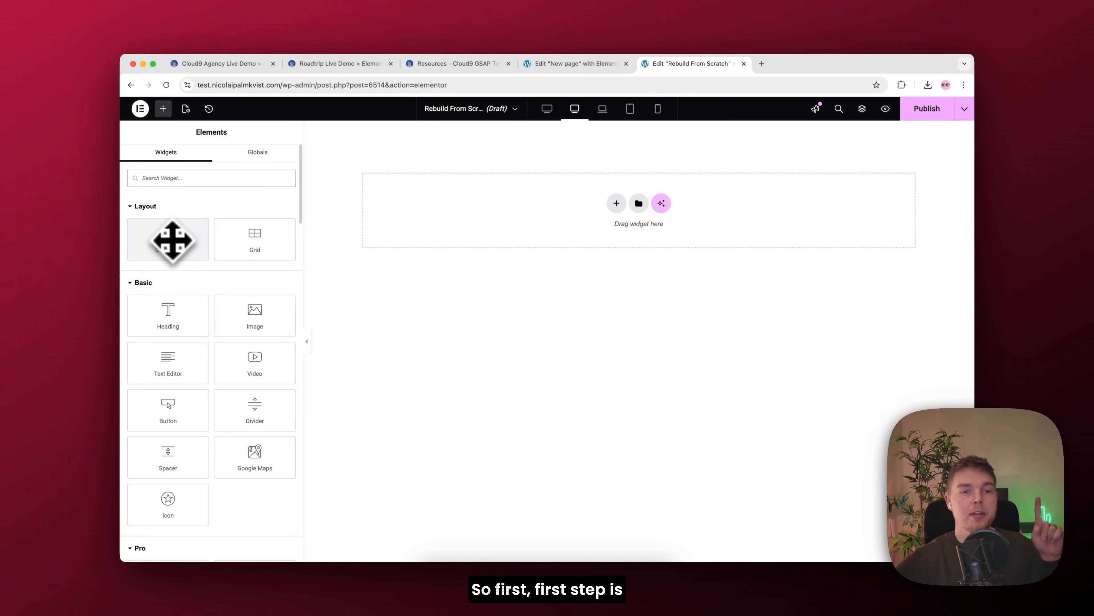
Step: Add a container to the blank page and set its content width to Full Width
drag(168, 243, 496, 215)
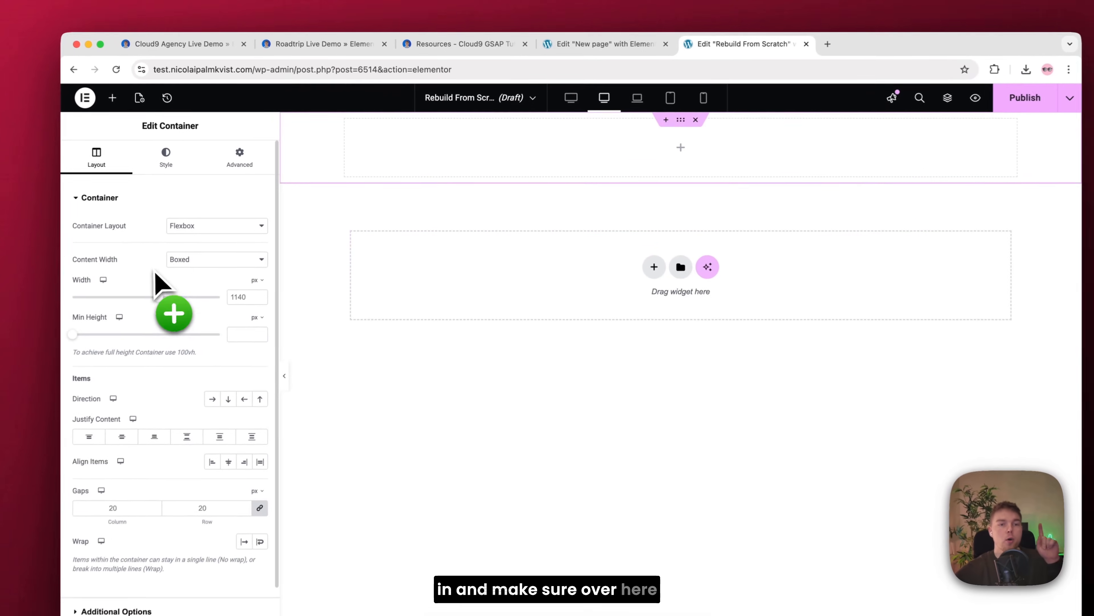
click(192, 263)
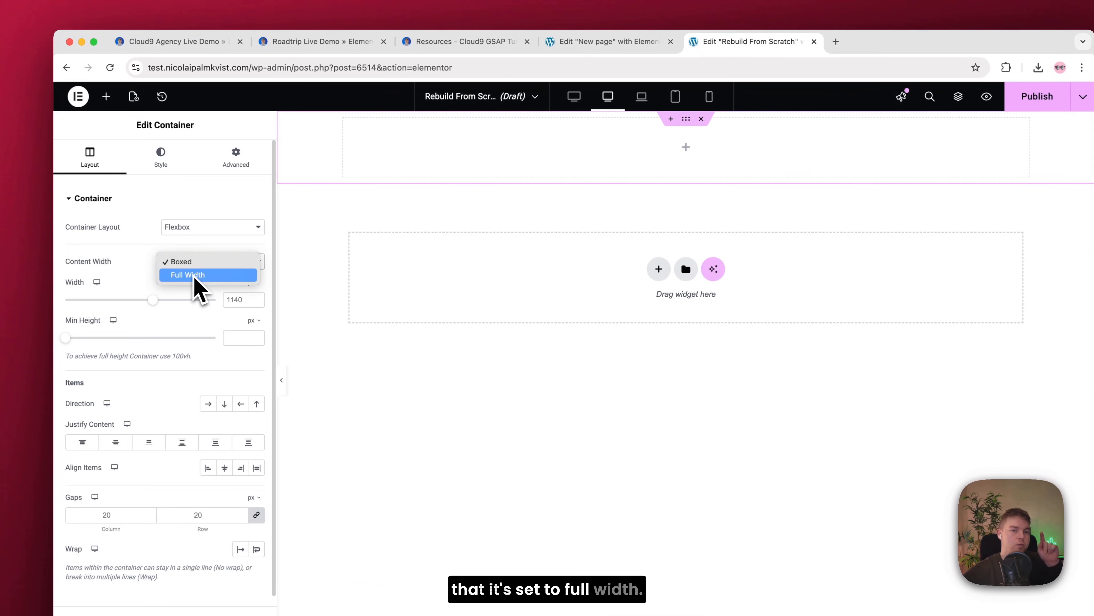
click(193, 275)
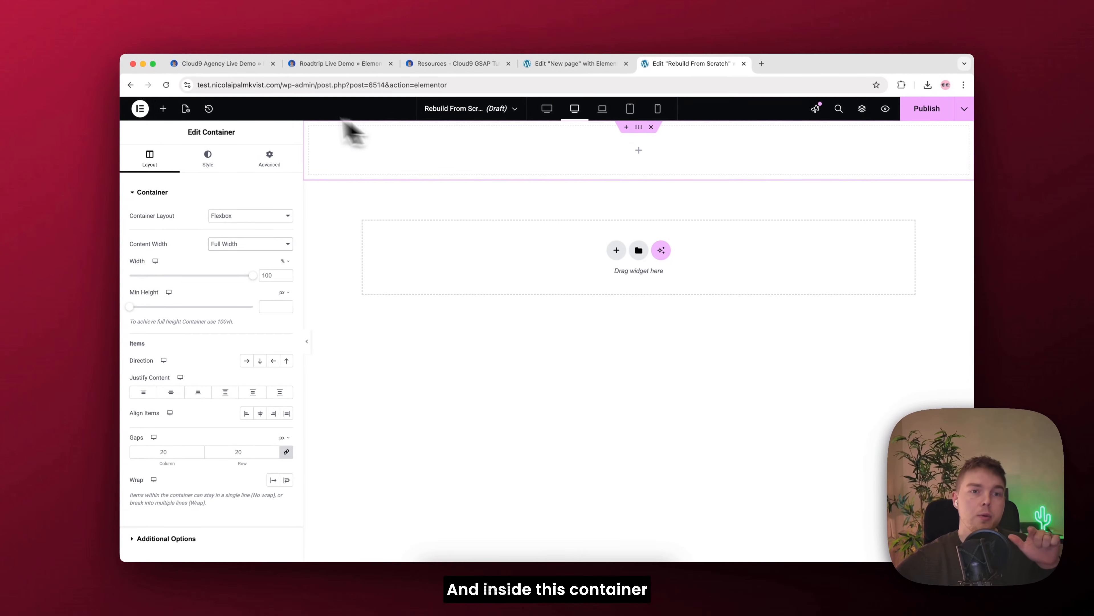
Step: Nest a boxed container inside the full-width container and give it a gradient background type
click(163, 111)
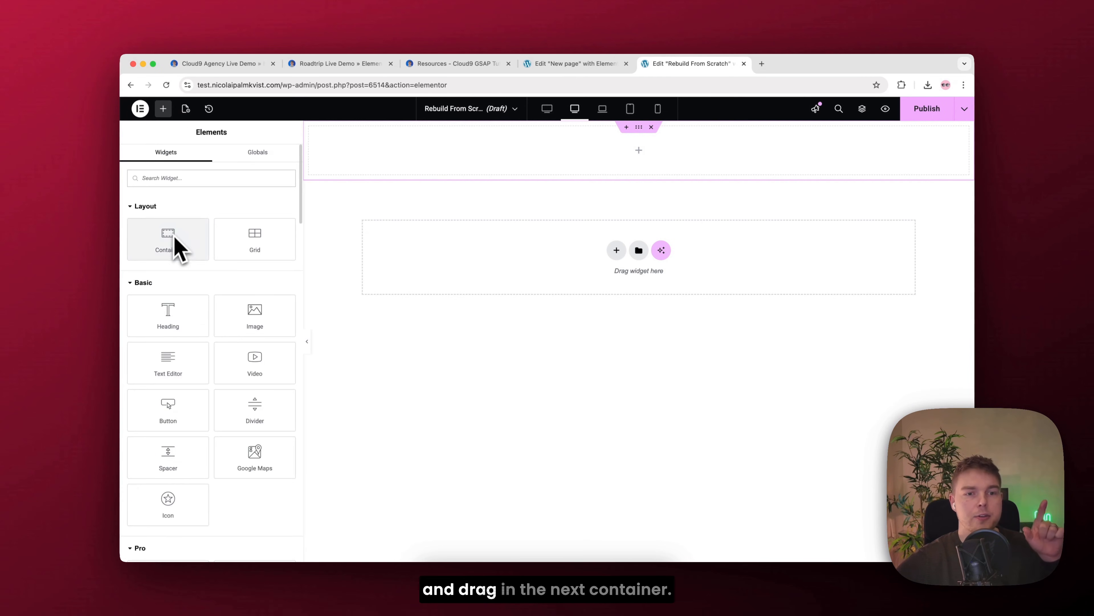
drag(177, 248, 519, 145)
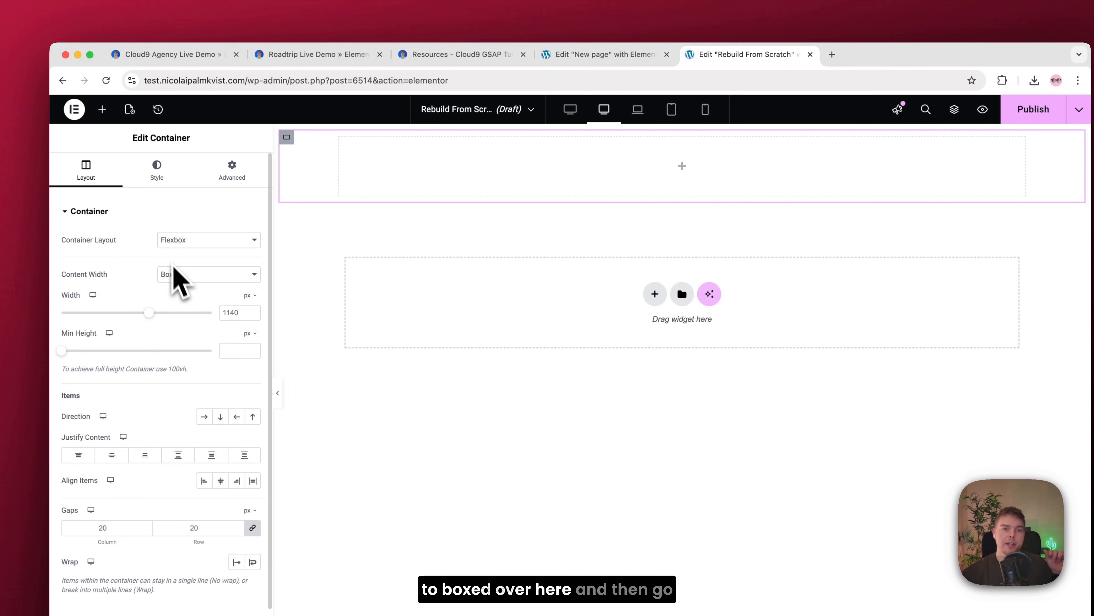
click(164, 177)
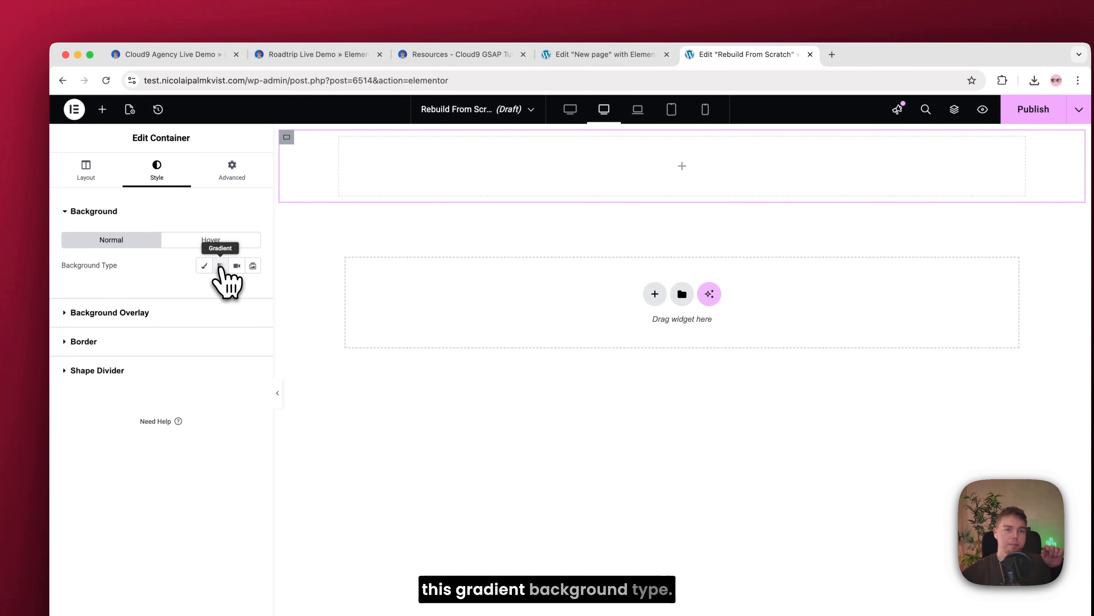
click(220, 265)
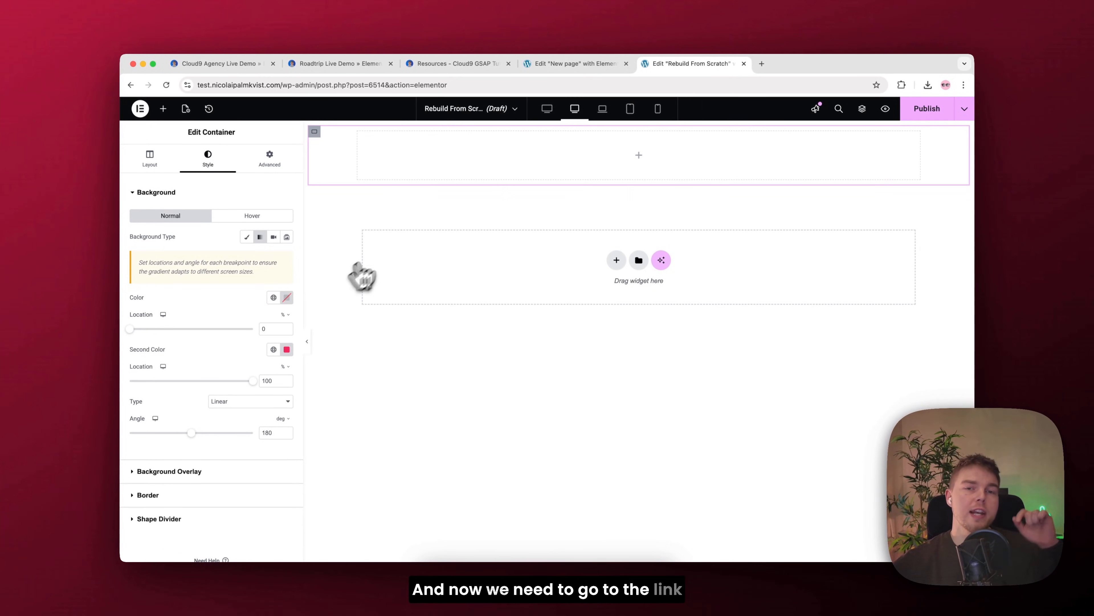
Step: Copy the color code #FF587F from the resources page and use it as the gradient's first color
click(465, 64)
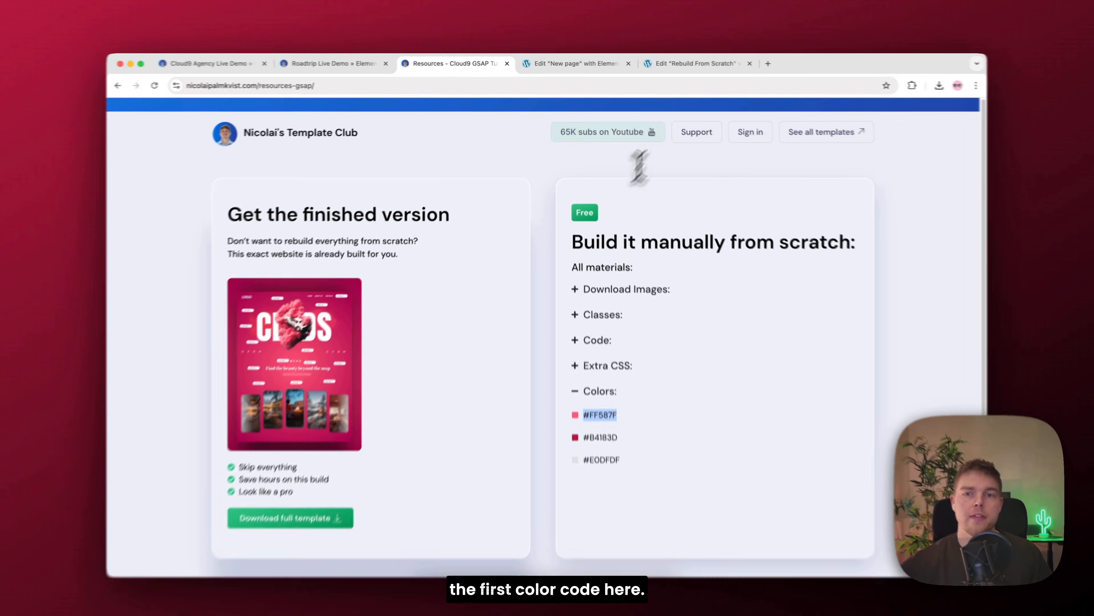
click(692, 63)
click(285, 298)
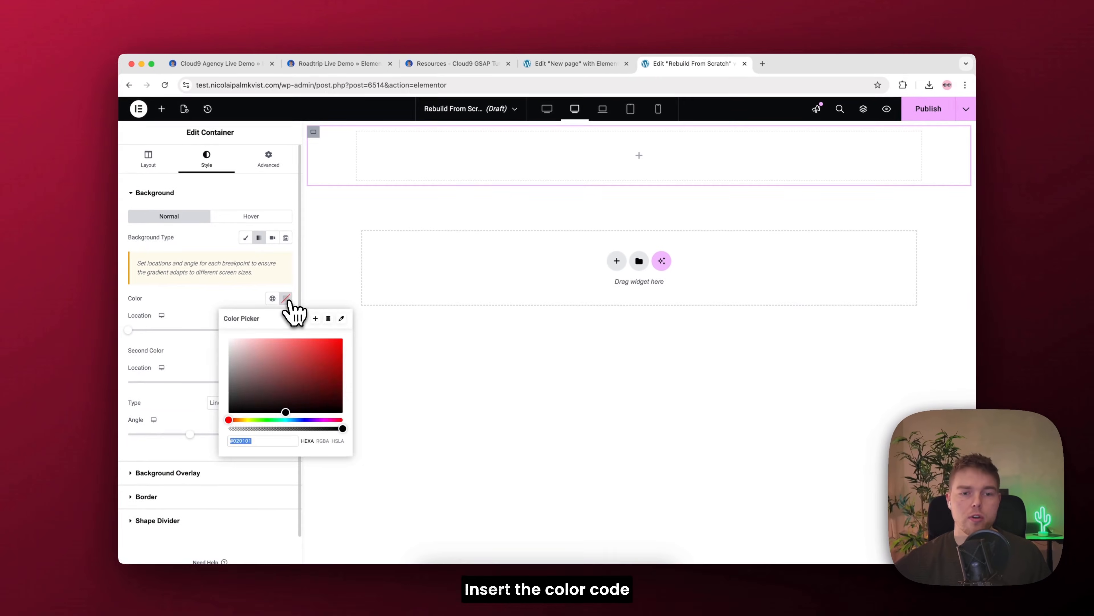
key(super+v)
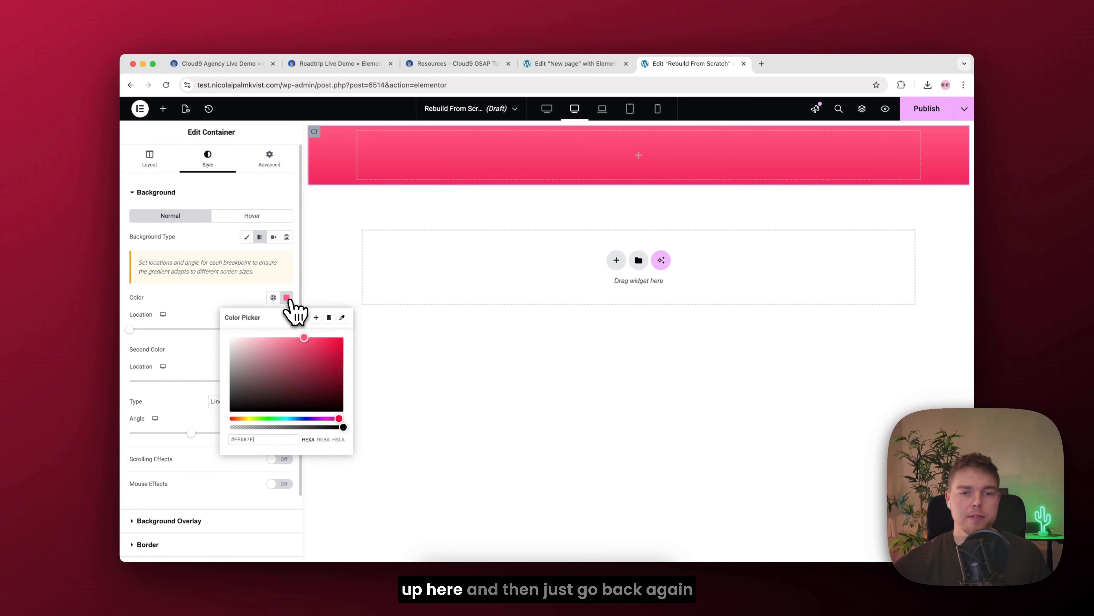
click(304, 302)
Step: Copy the color code #B4183D from the resources page and use it as the gradient's second color
click(457, 65)
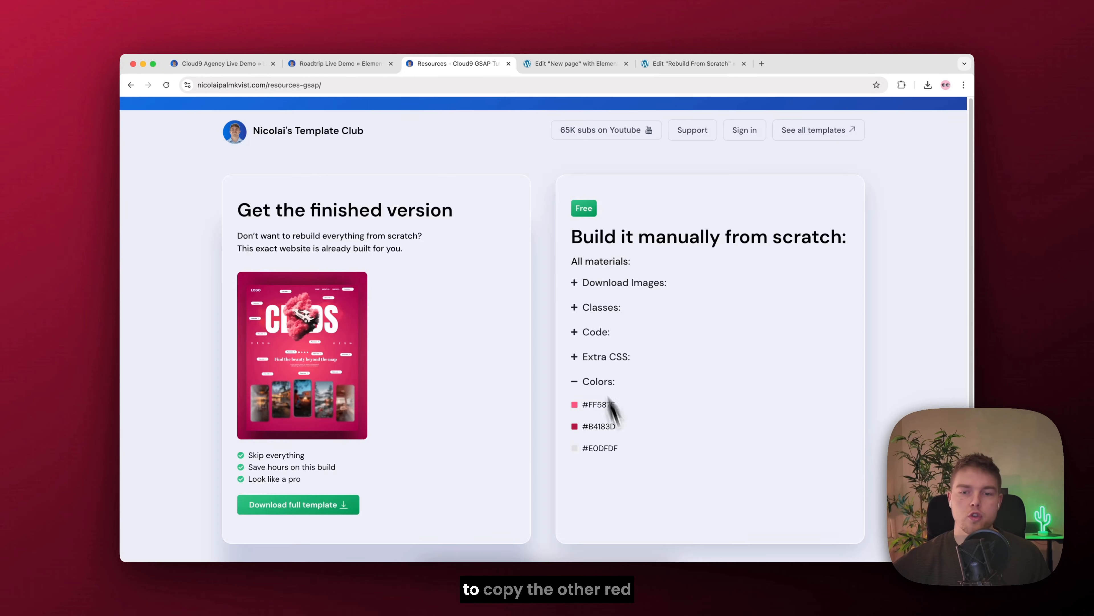
key(super+c)
click(692, 63)
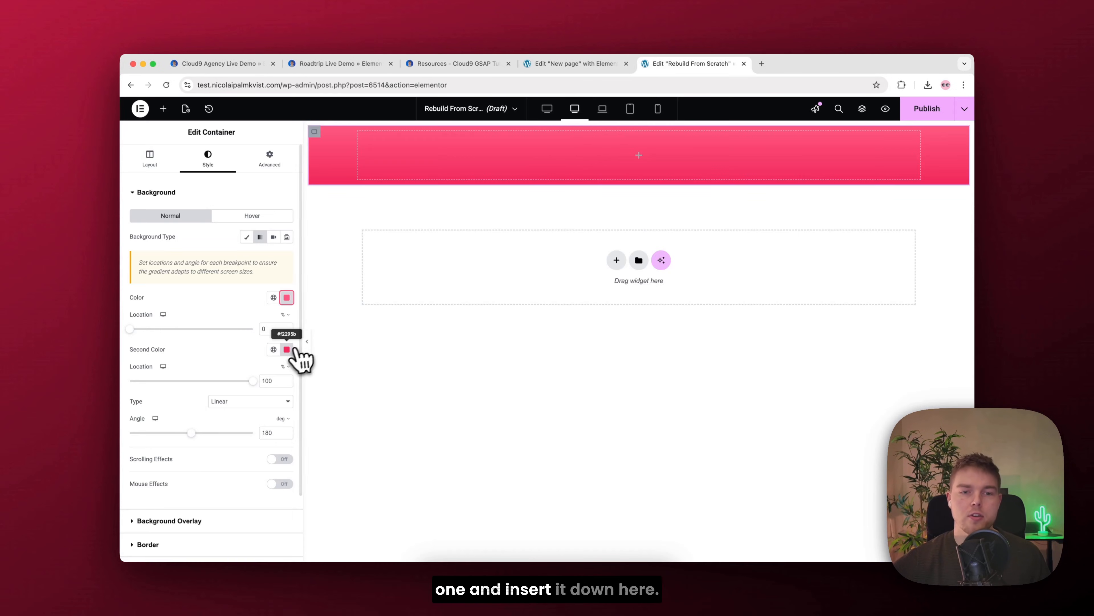
click(286, 349)
key(super+v)
click(287, 350)
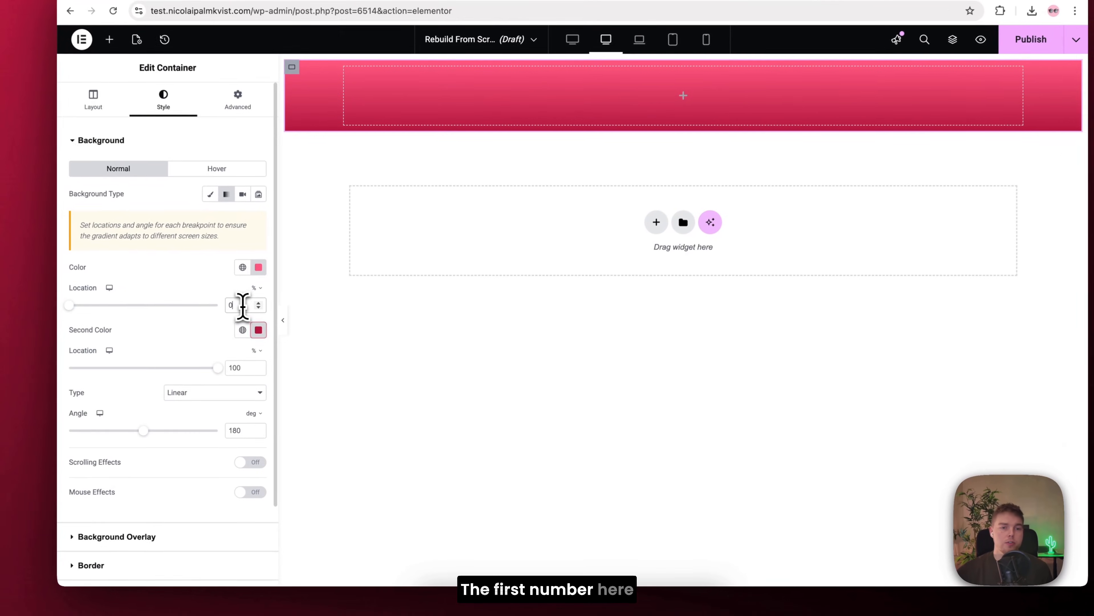
Step: Set the second gradient color's location to 72% and the gradient type to Radial
double_click(242, 306)
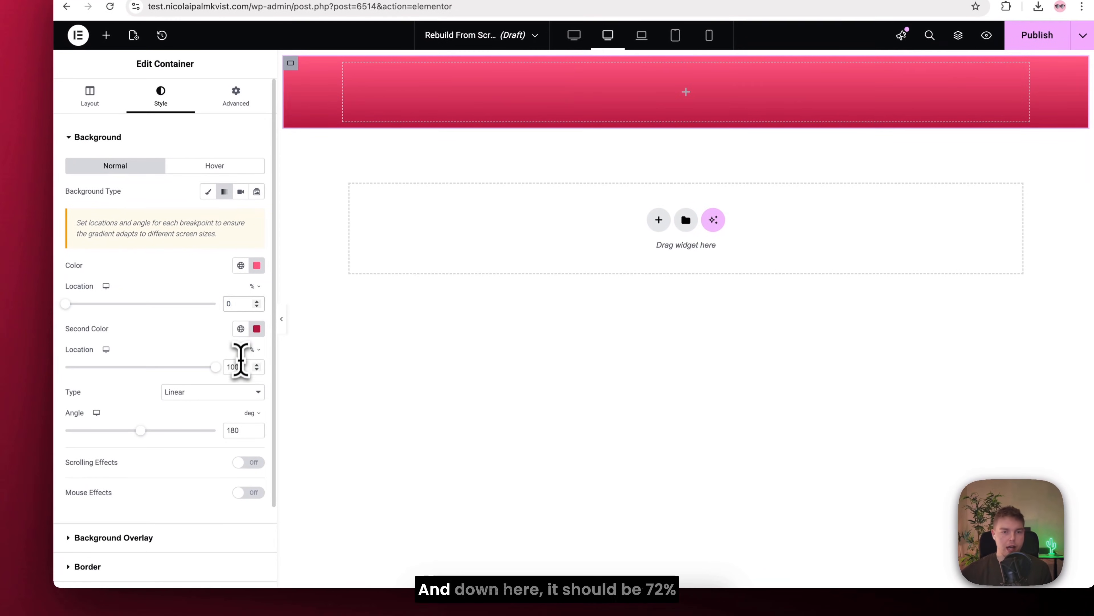
text(72)
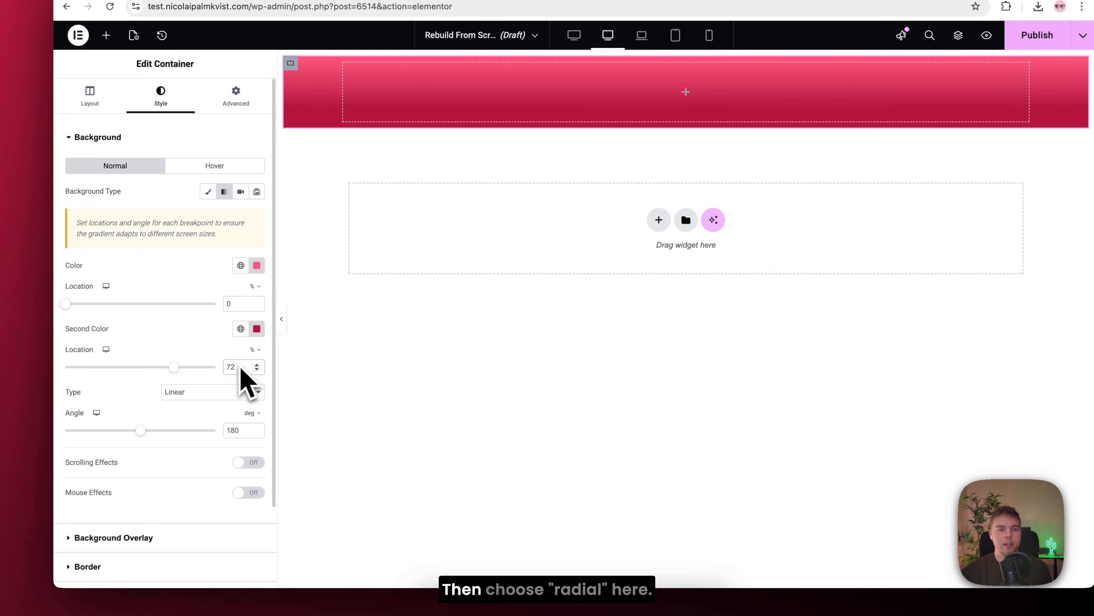
click(233, 392)
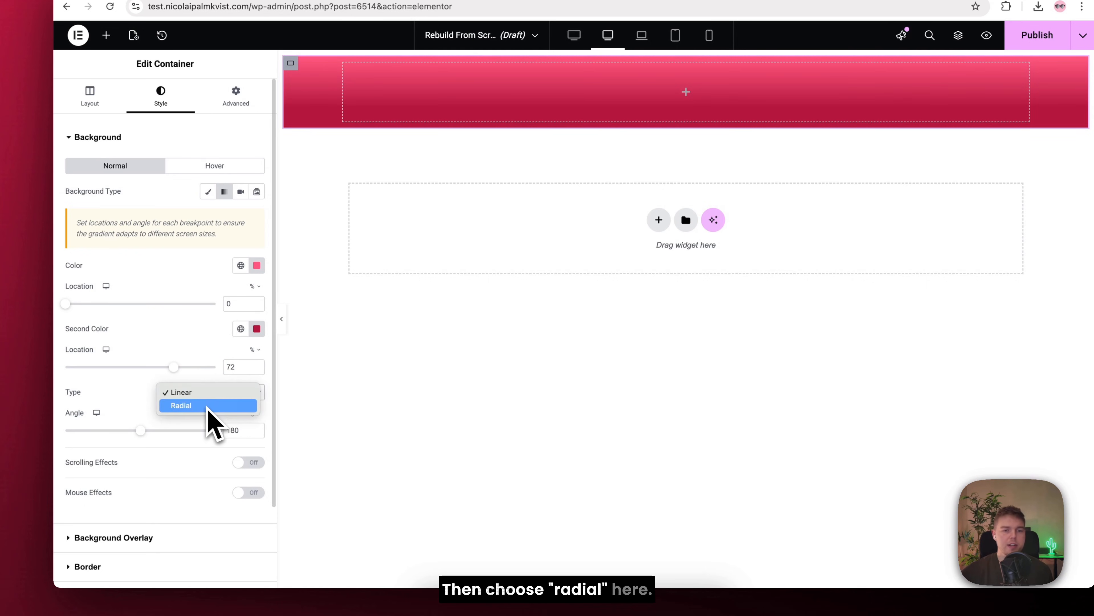
click(208, 405)
Step: Unlink the inner gradient container's margin values and set its top margin to -60 px
click(236, 97)
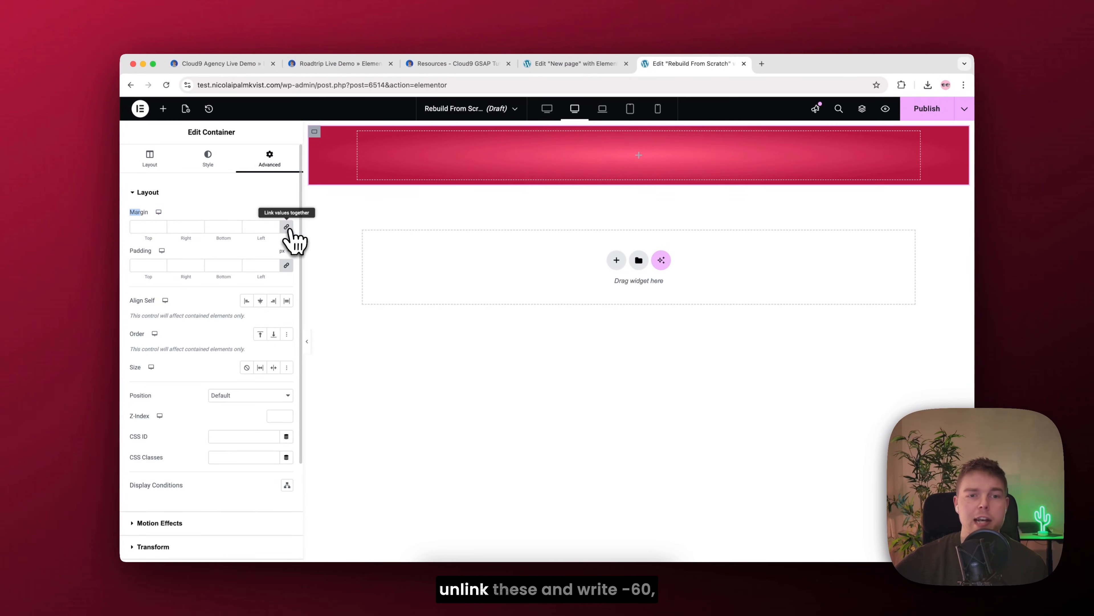
text(60)
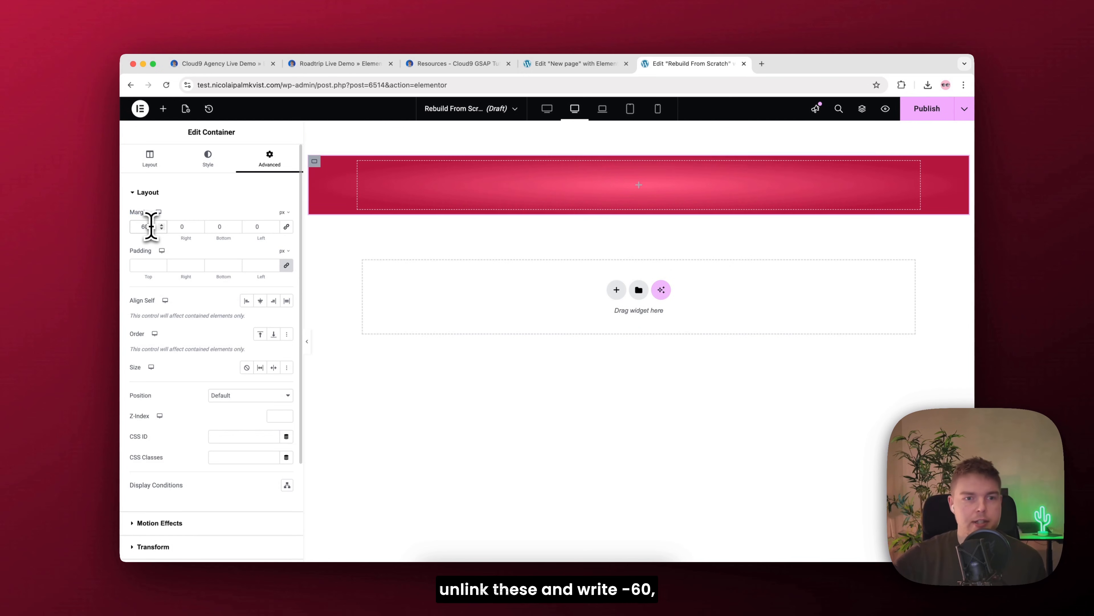
text(-)
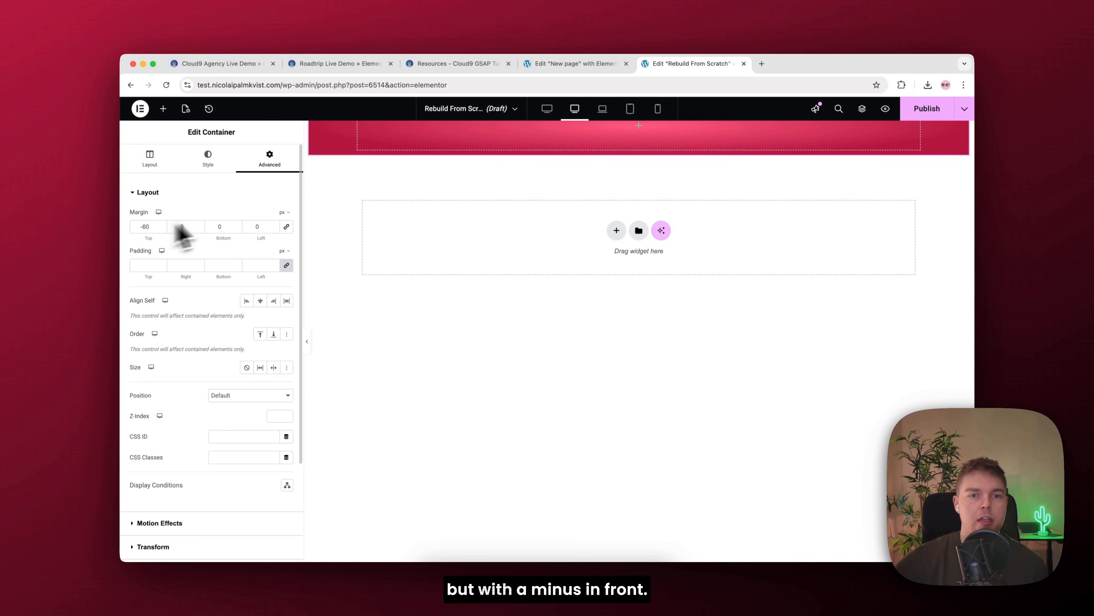
Step: Copy the hero-section class name from the resources page and assign it as the gradient container's CSS class
scroll(300, 215, down, 5)
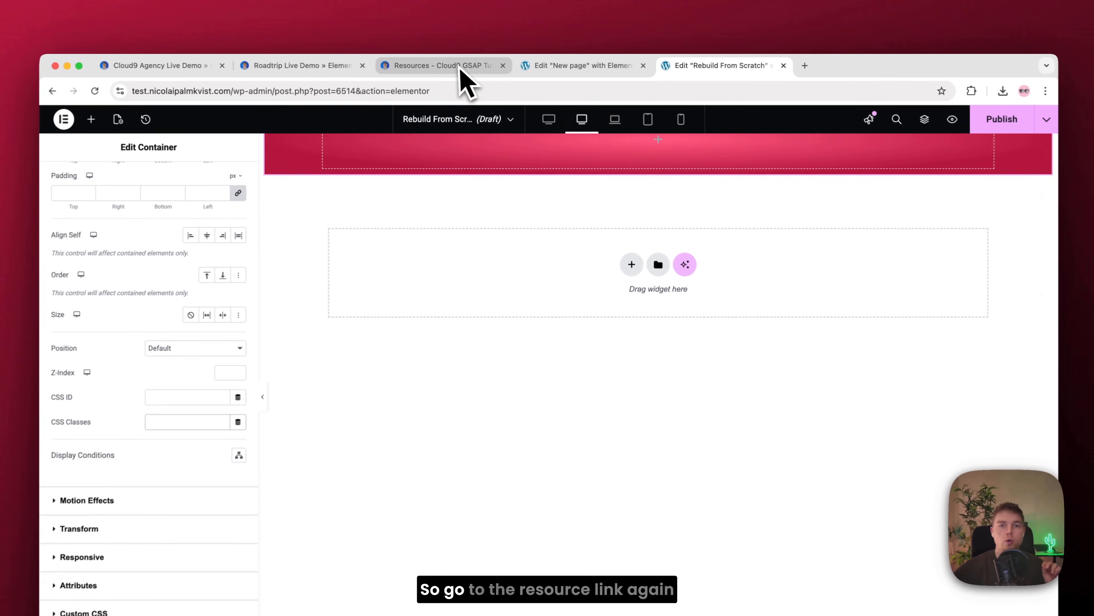
click(460, 64)
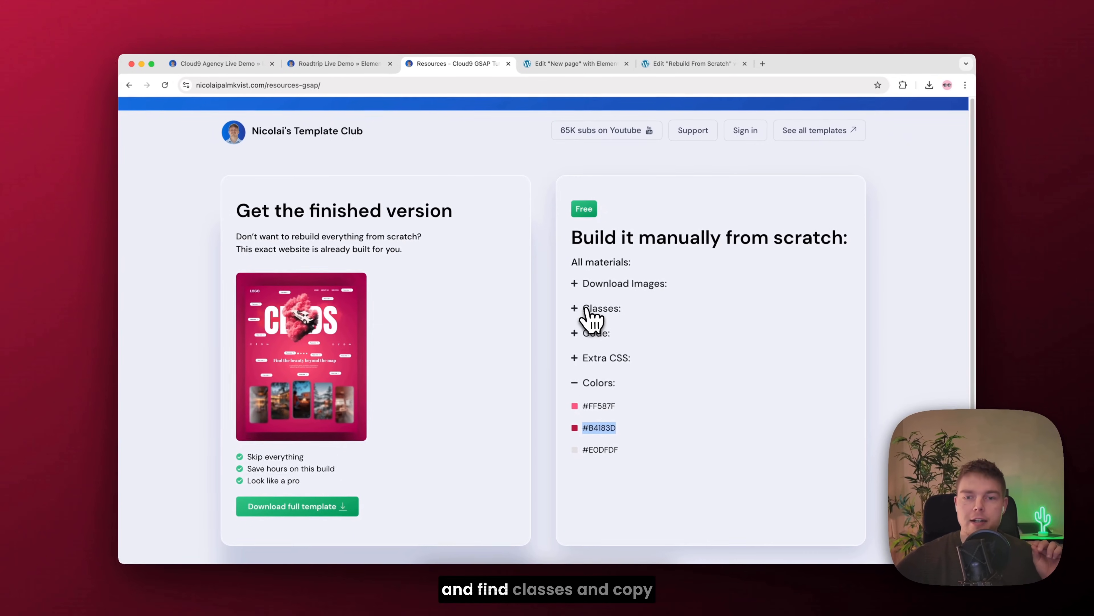
click(614, 363)
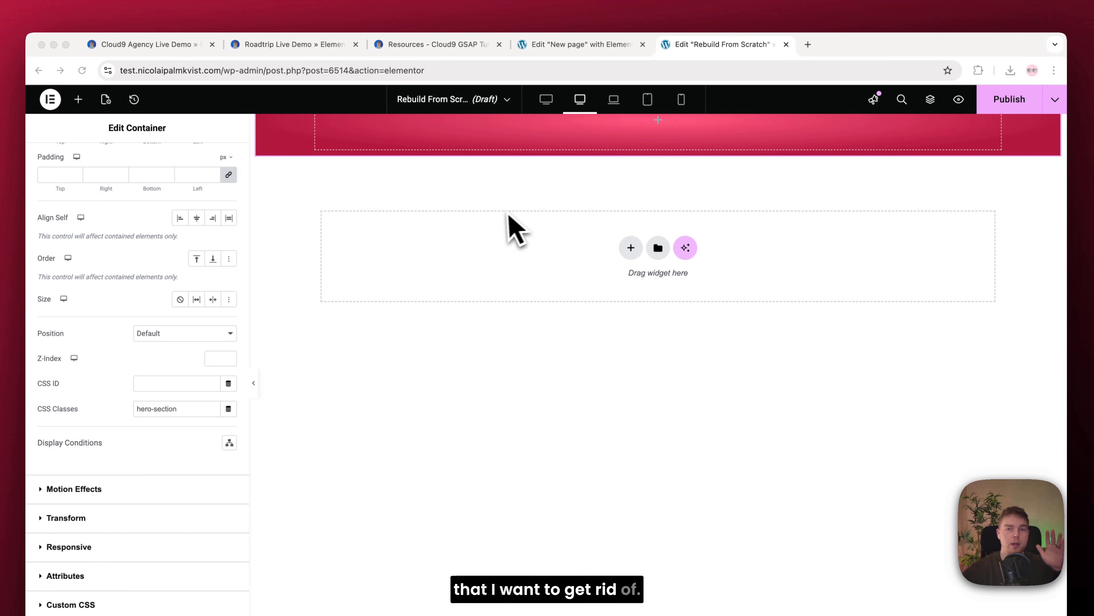
Step: Select the outer full-width container and unlink its padding so all four sides are 0
click(658, 123)
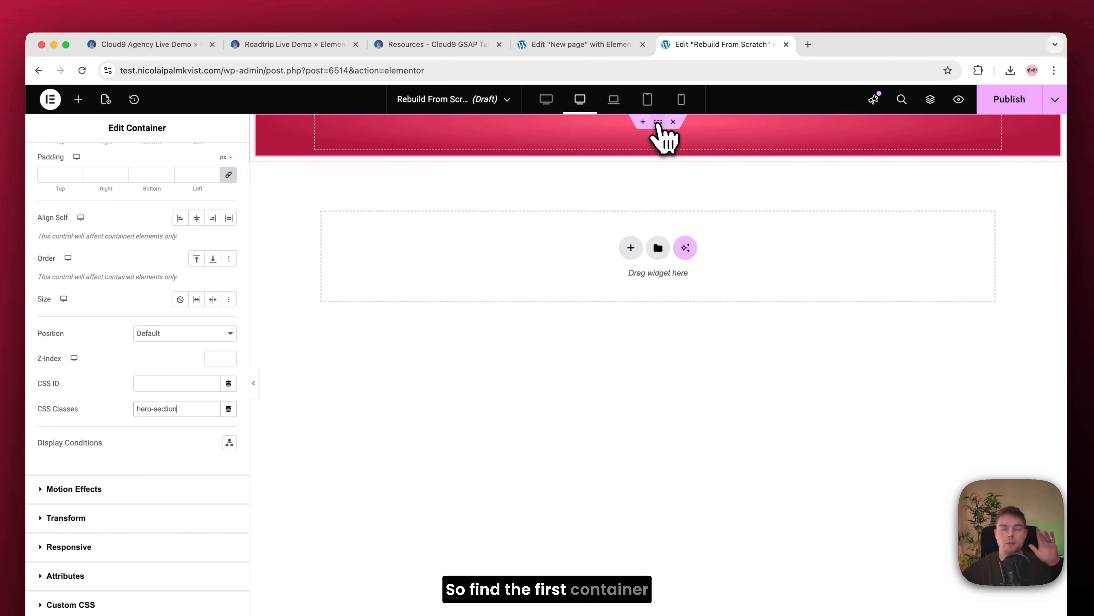
click(659, 124)
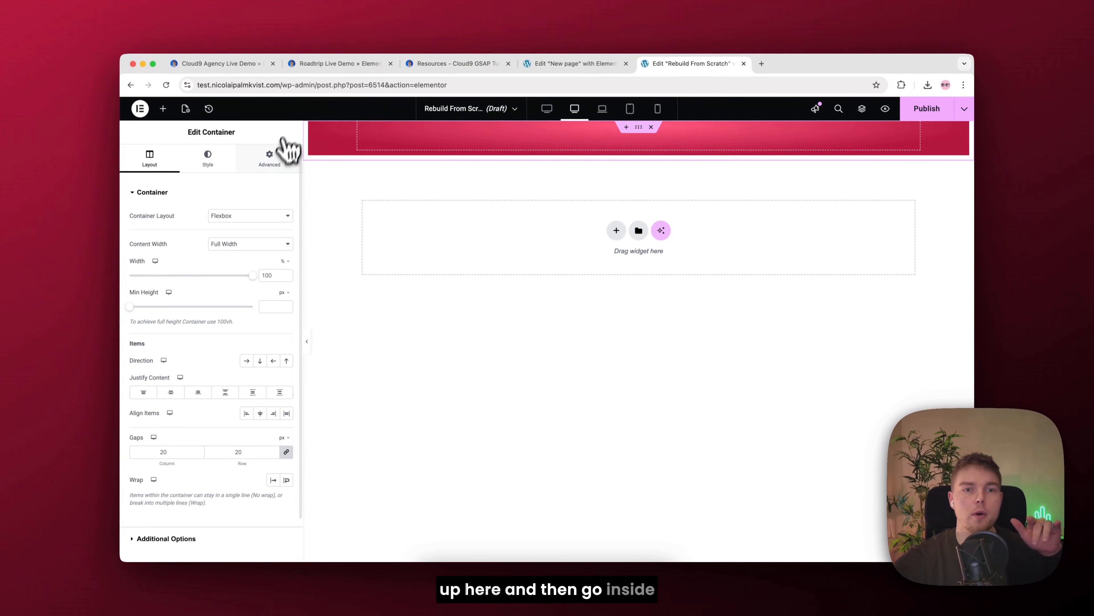
click(285, 170)
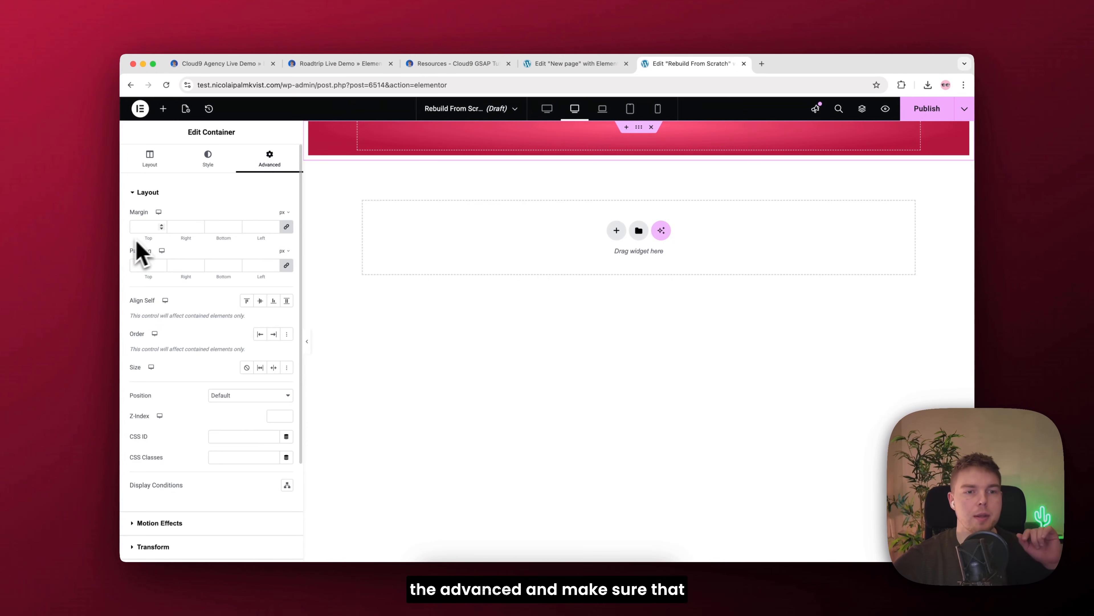
click(286, 266)
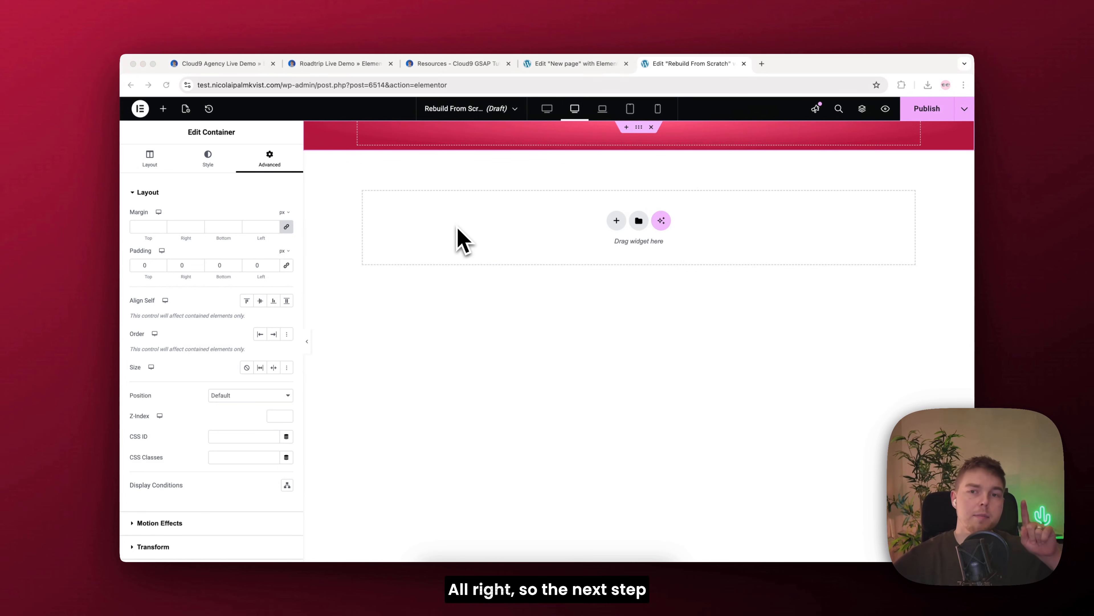
Step: Show the page structure and rename the outer container Page and the nested one Hero
right_click(460, 216)
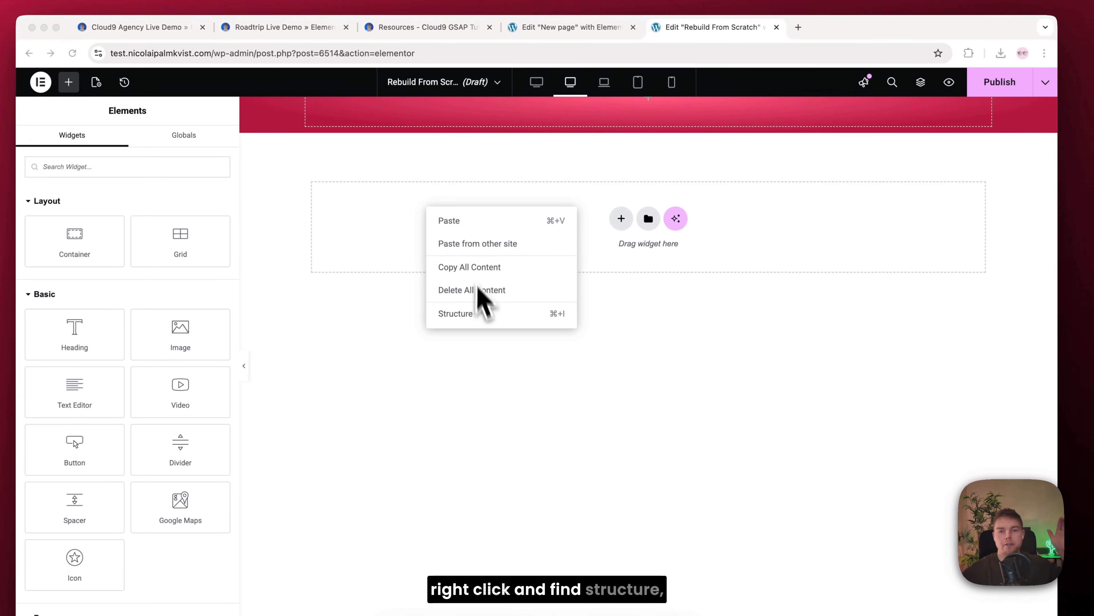
click(482, 314)
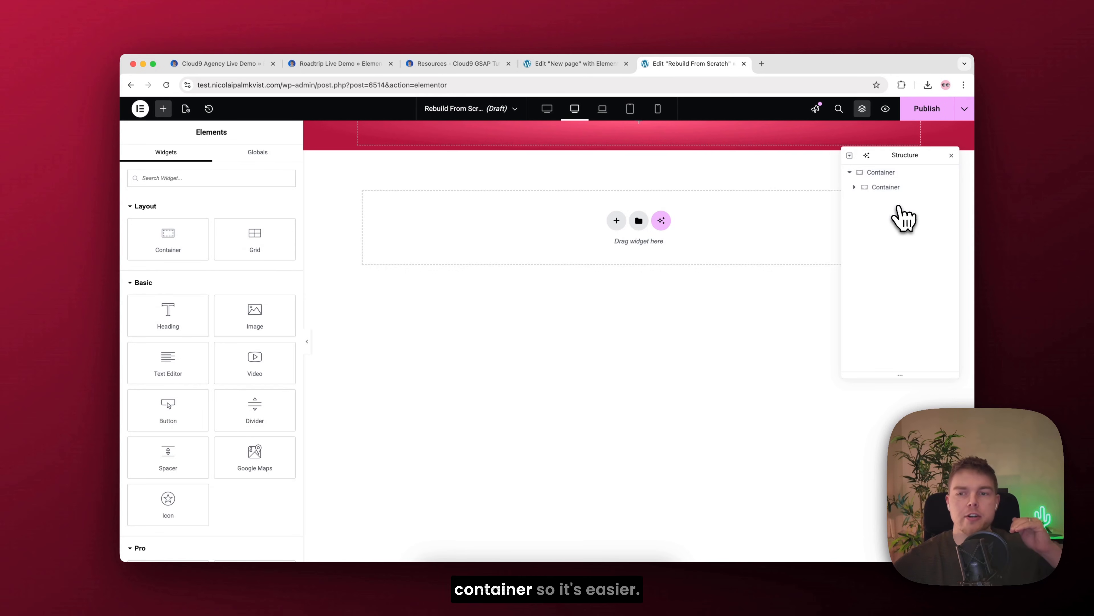
double_click(881, 173)
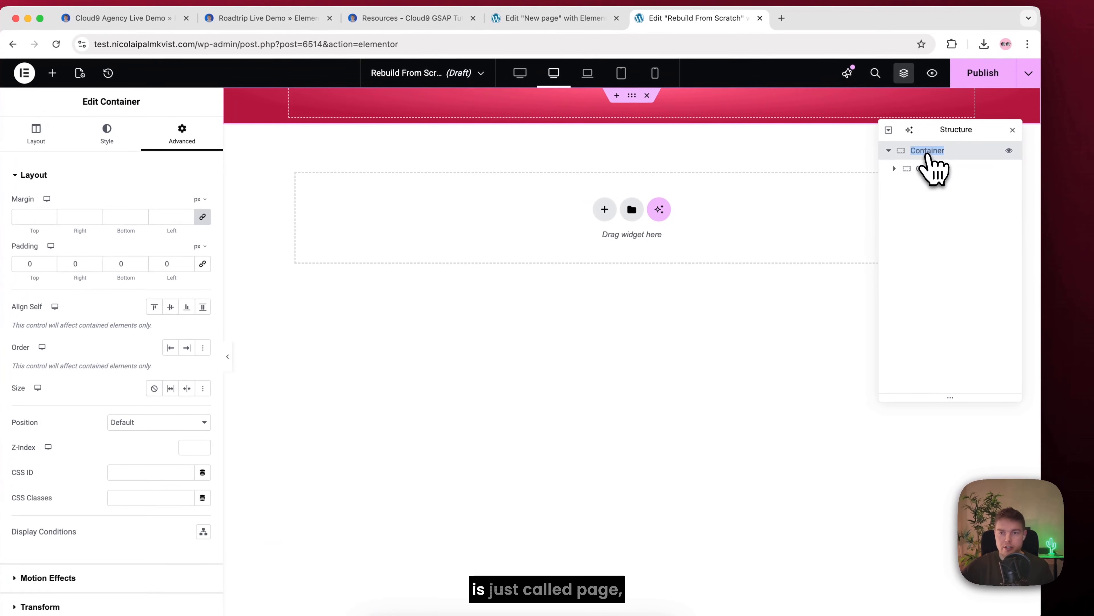
text(Page)
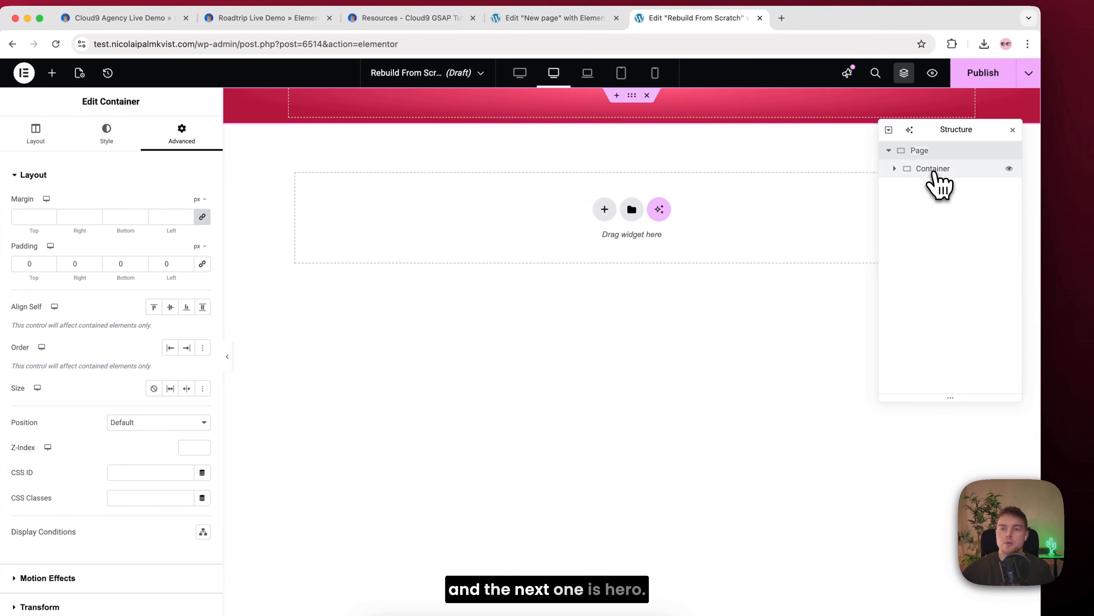
double_click(926, 168)
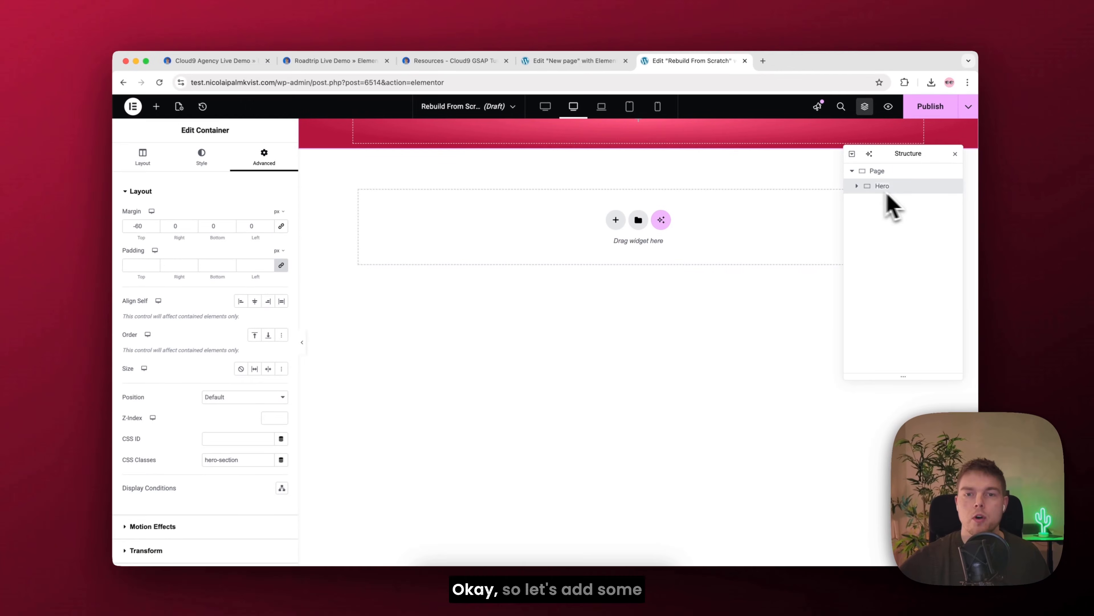
text(Hero)
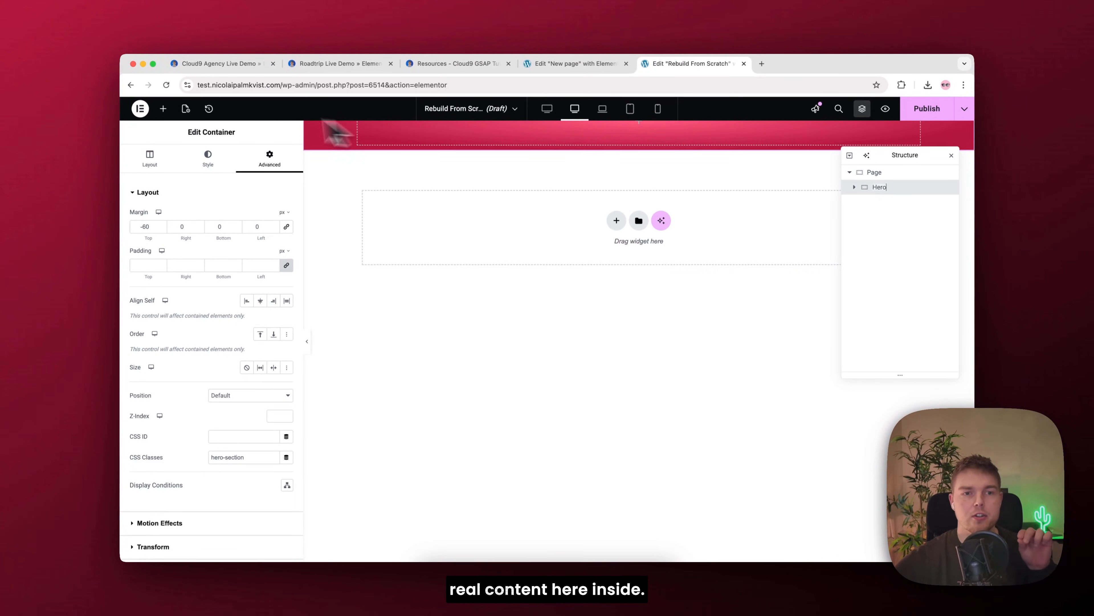
Step: Add a new container inside the Hero container and rename it Content
click(163, 111)
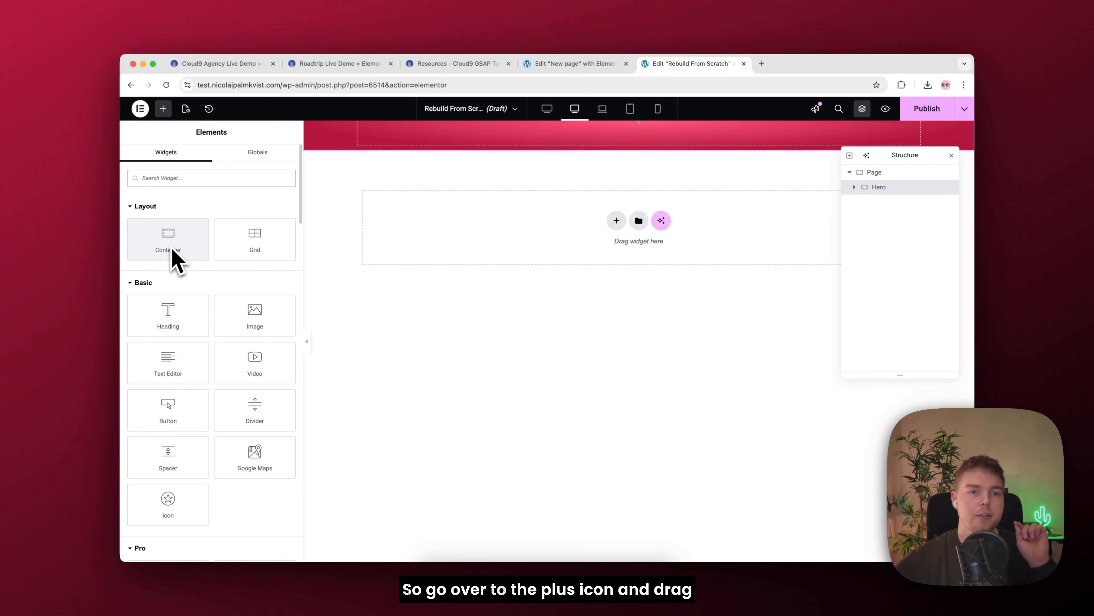
drag(171, 238, 557, 150)
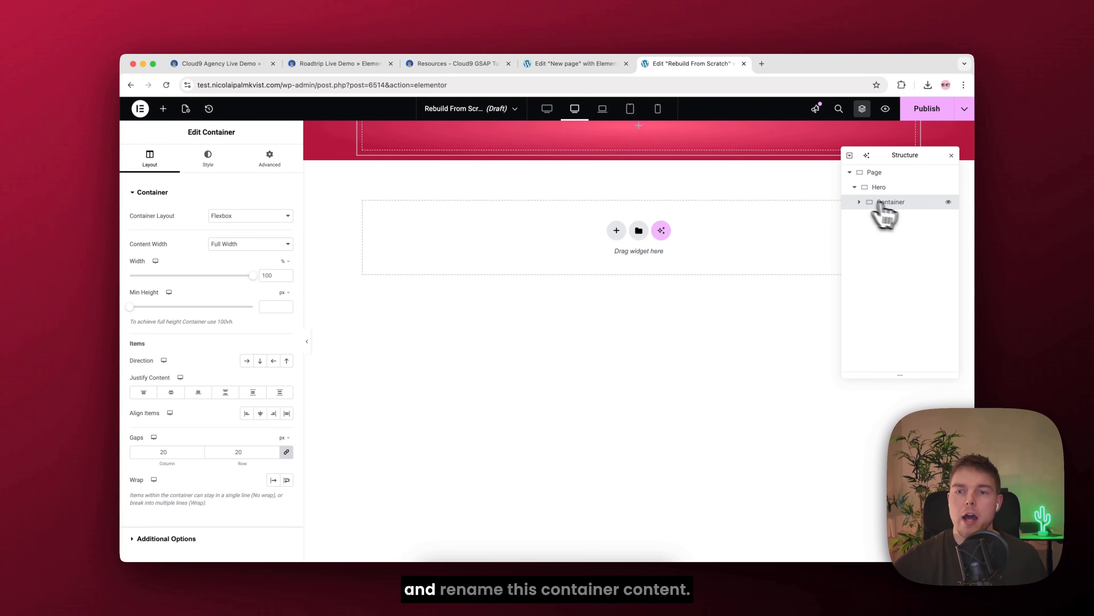
click(897, 205)
text(Content)
key(Return)
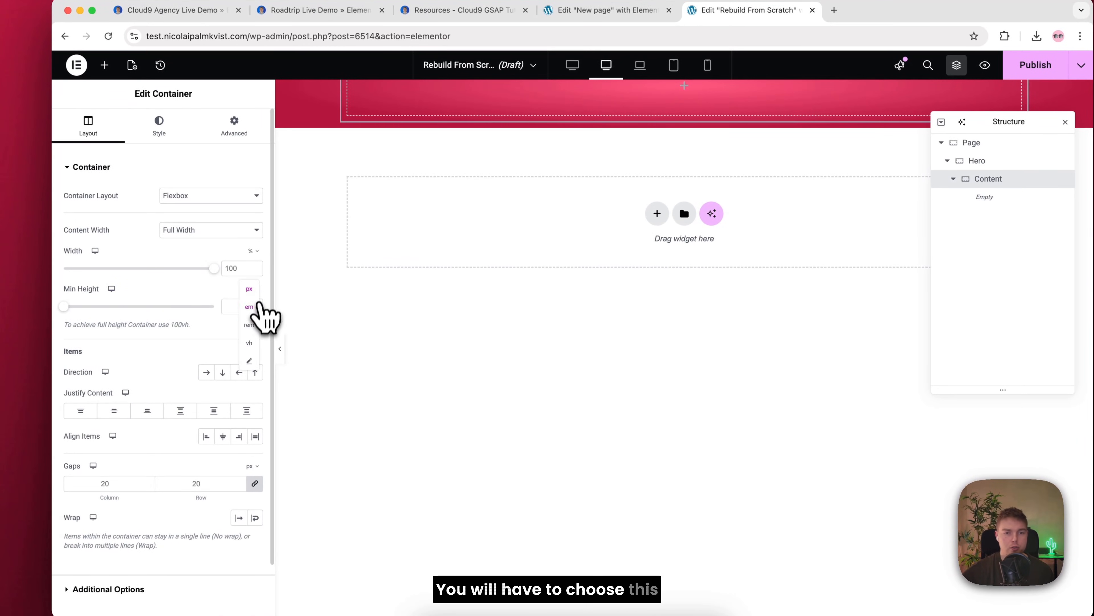
Step: Give the Content container a custom-unit minimum height of 100dvh and center its content justification
click(251, 361)
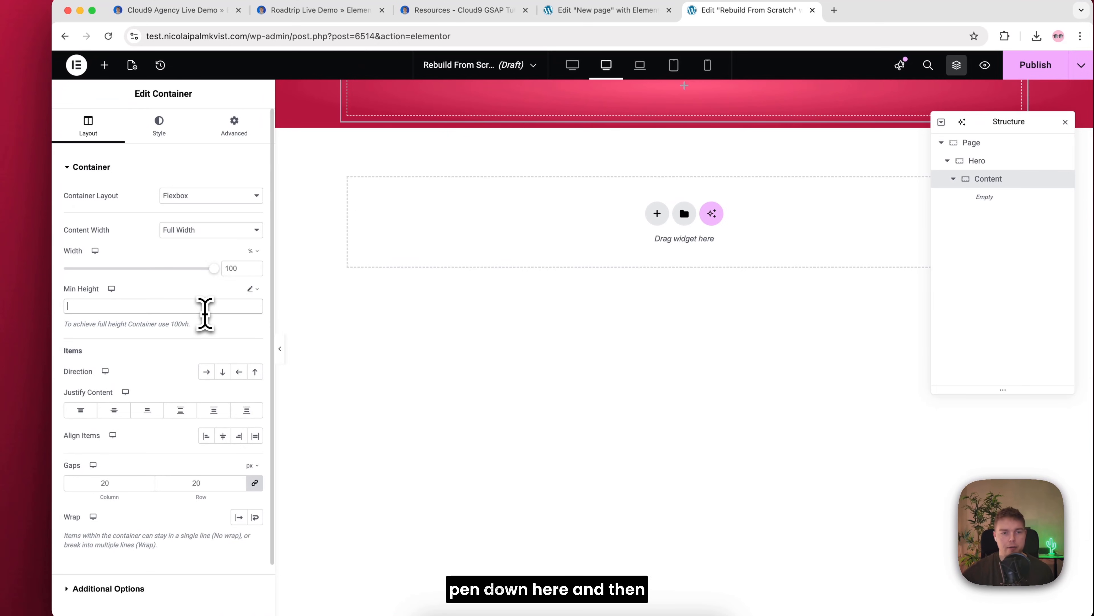
text(100d)
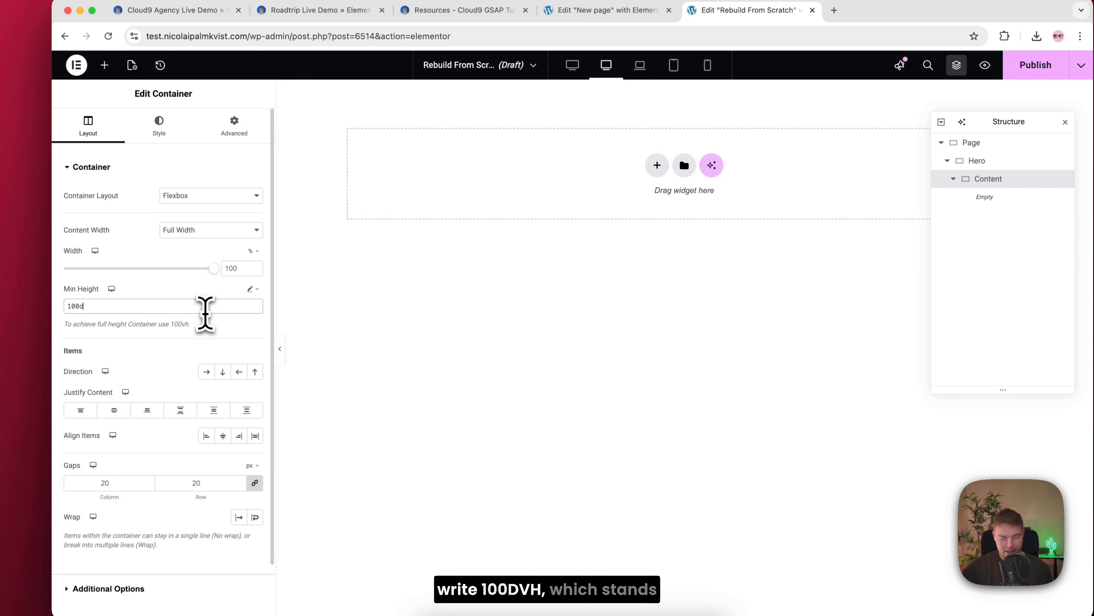
text(vh)
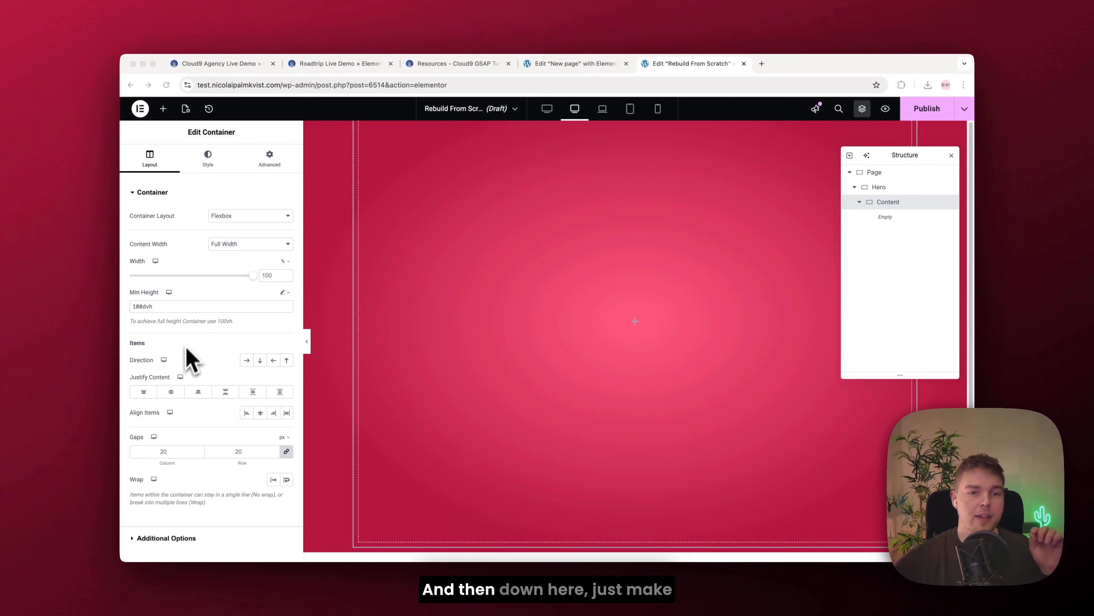
click(171, 393)
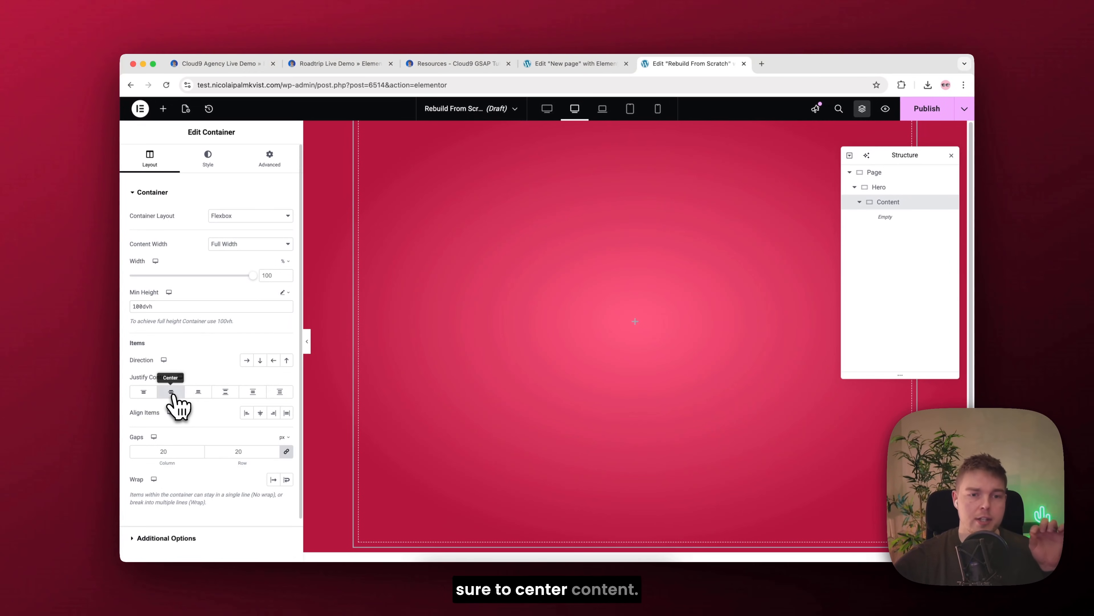
Step: Set the Content container's padding to 250 px top and 10 px on the other sides, and its Z-index to 3
click(276, 165)
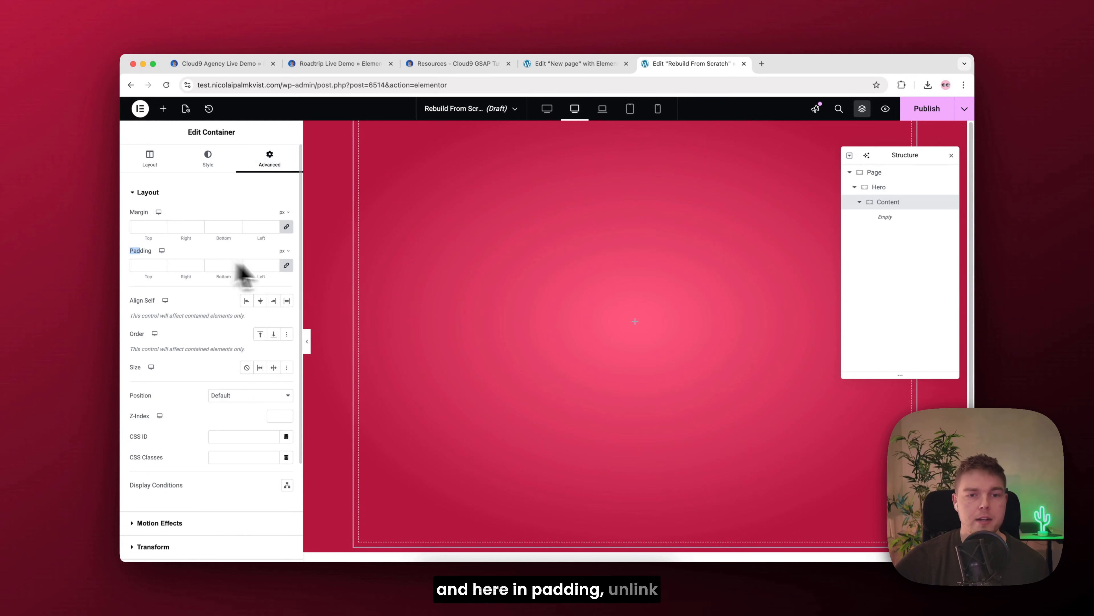
click(286, 265)
click(152, 265)
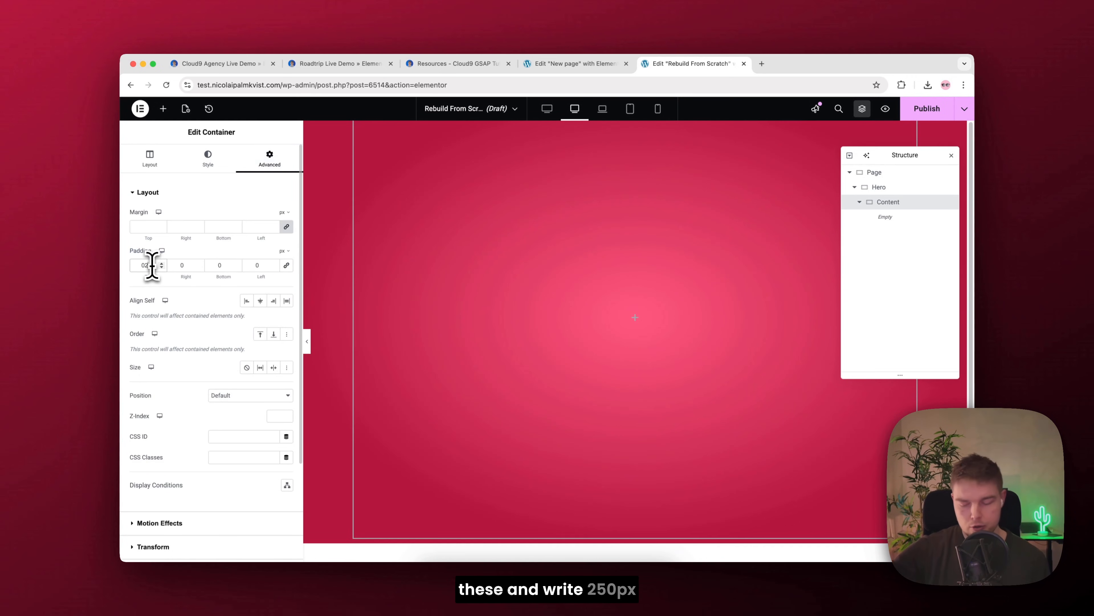
text(250)
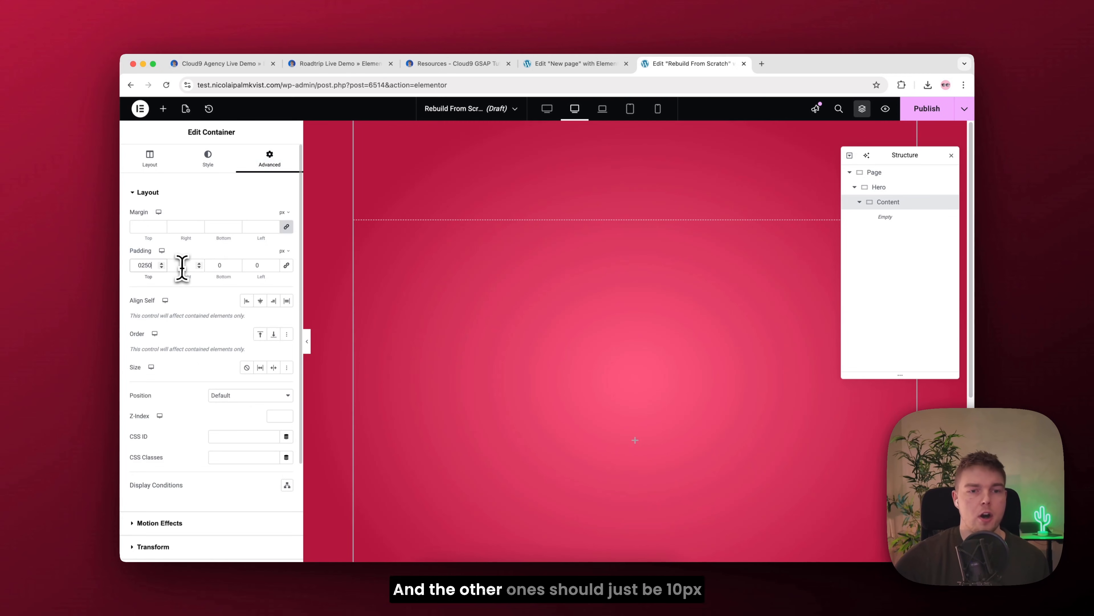
click(185, 265)
text(10)
key(Tab)
text(10)
key(Tab)
text(10)
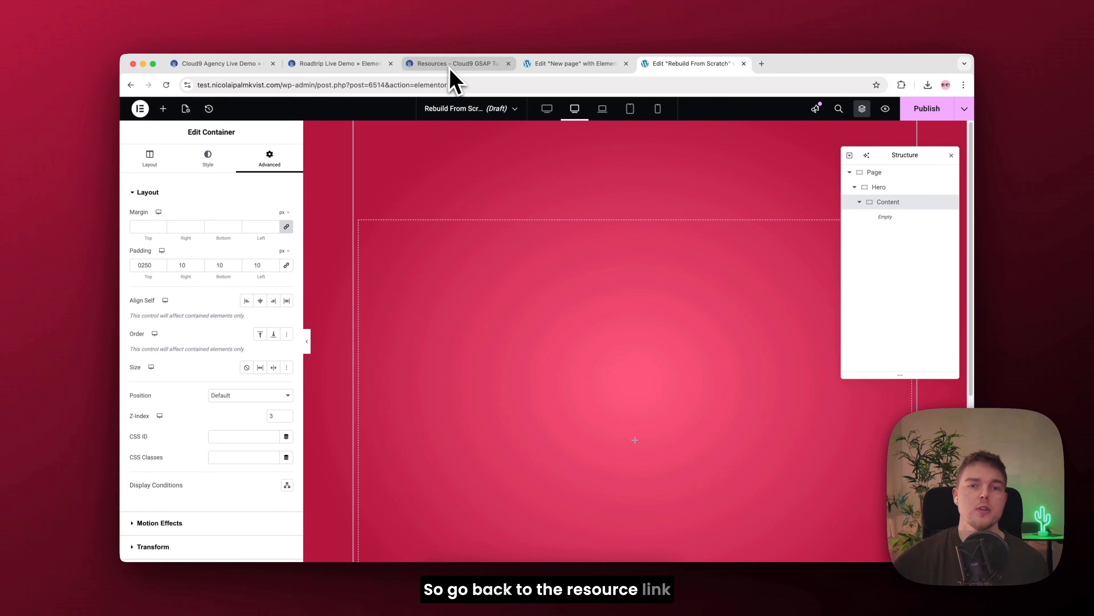
Step: Copy the class name section from the resources page and assign it as the Content container's CSS class
click(451, 69)
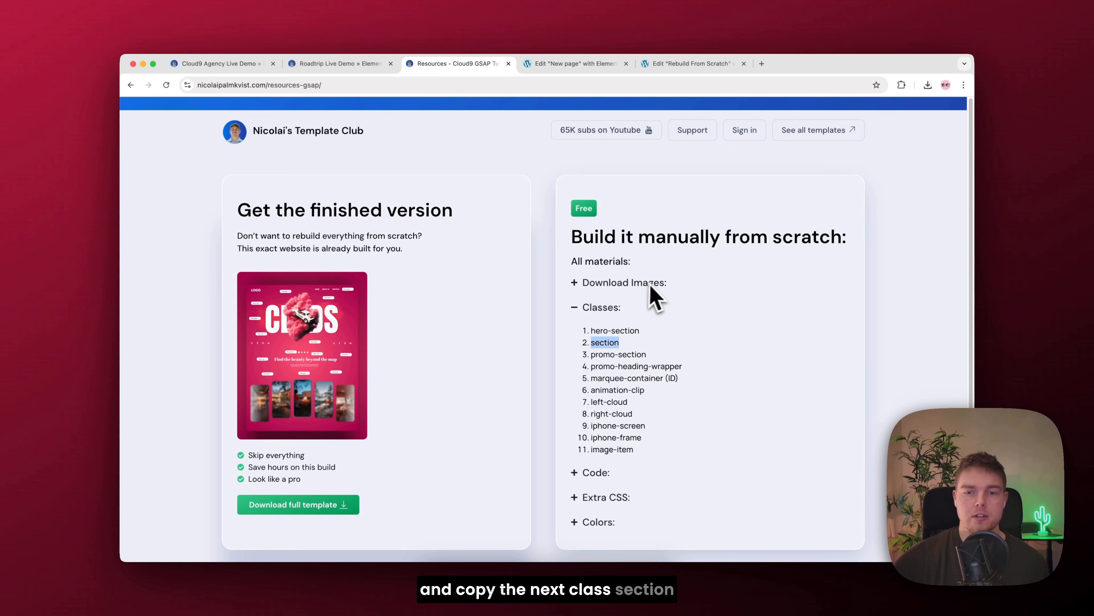
click(659, 70)
click(229, 459)
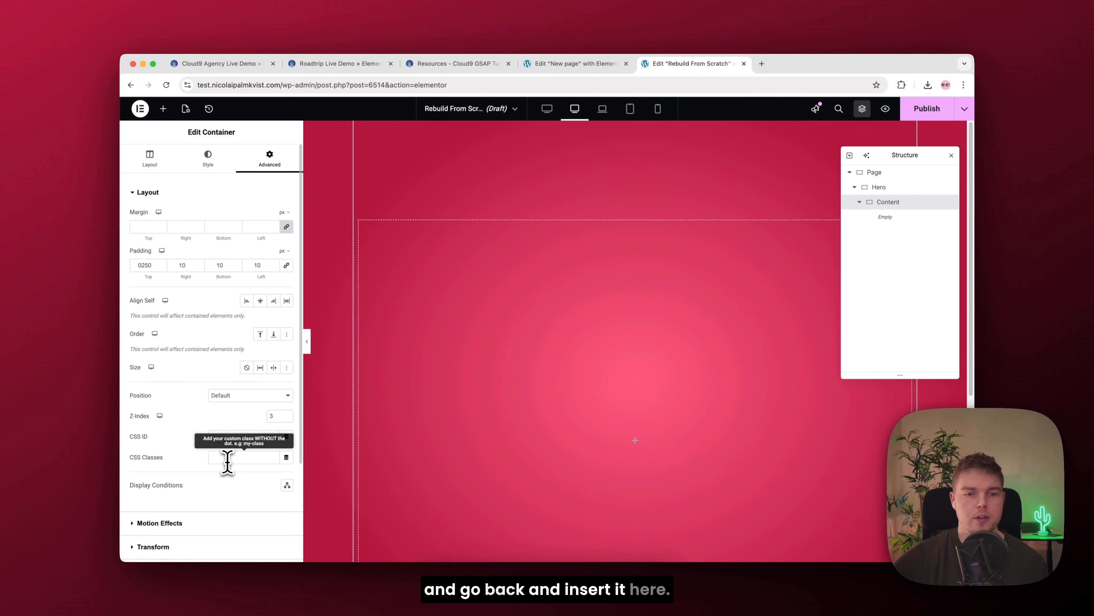
text(section)
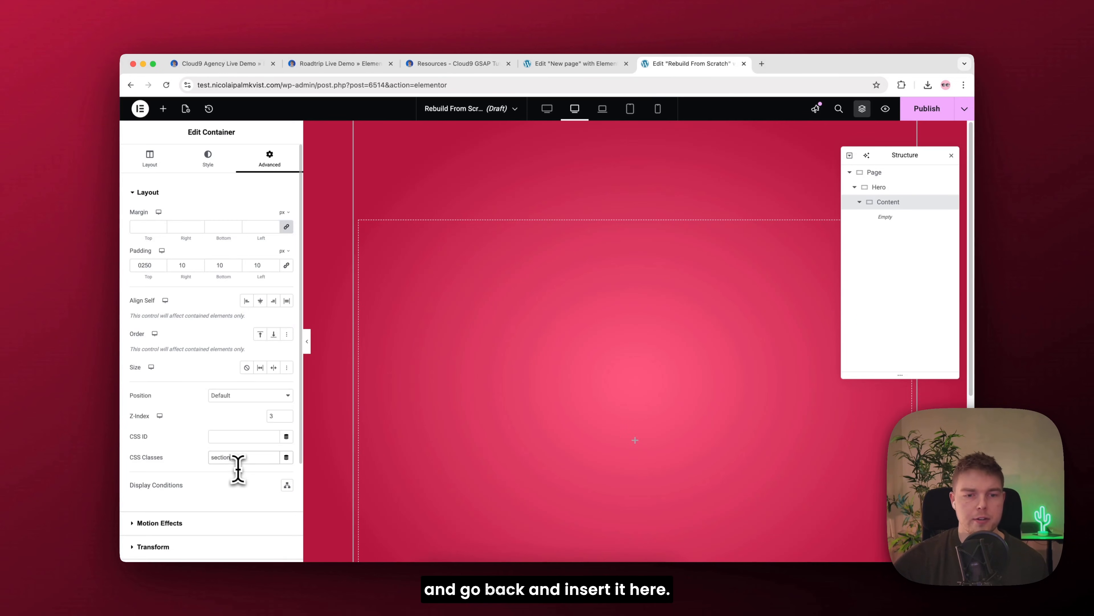
Step: Close the Cloud9 Agency demo, Roadtrip demo and "New page" editor pages in the browser
click(273, 63)
click(273, 64)
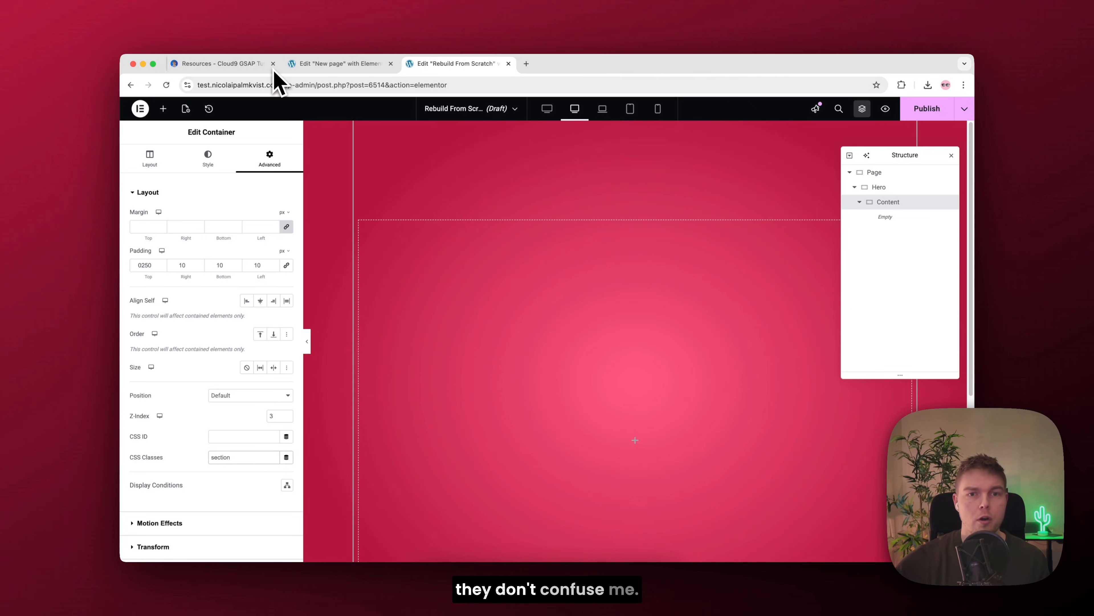
click(391, 63)
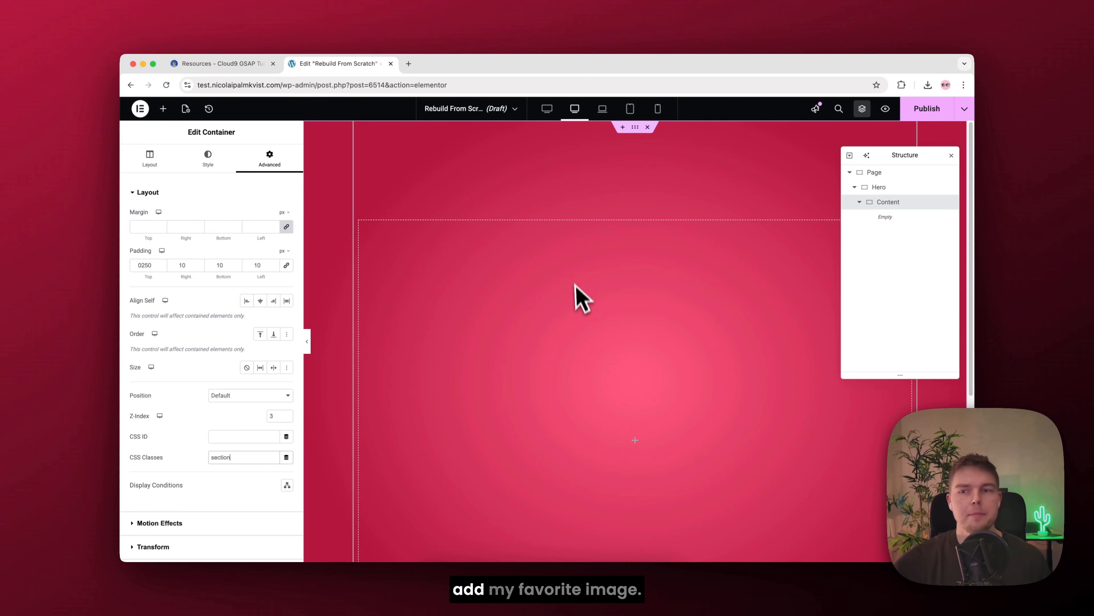
Step: Place an Image widget inside the Content container and open the media library to choose its image
click(168, 114)
drag(254, 323, 572, 349)
click(211, 258)
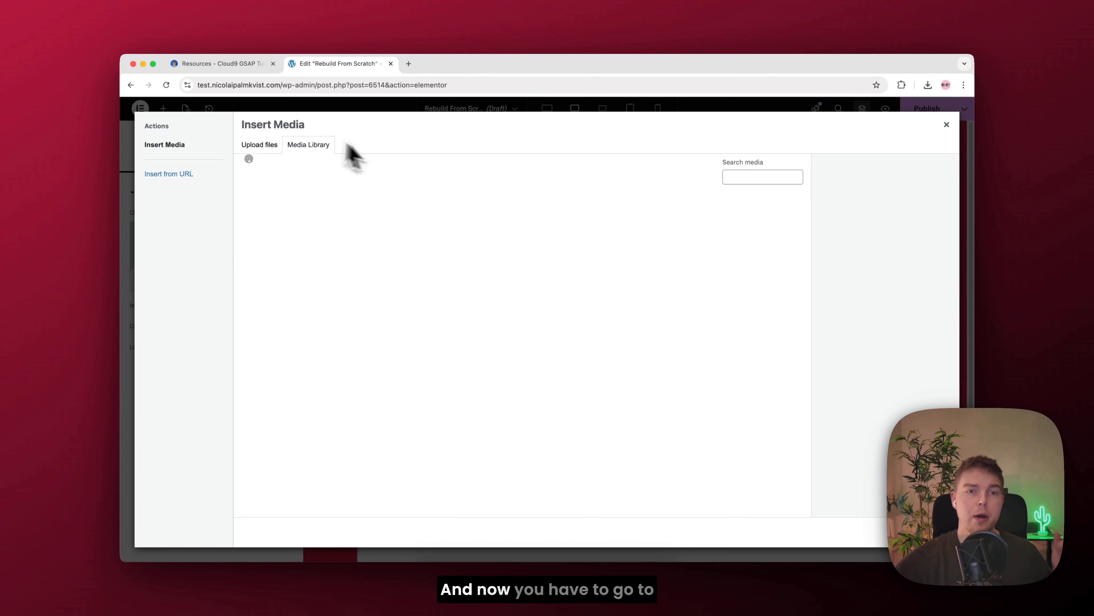
Step: Download the Cloud9 image pack from the Download Images section of the resources page
click(208, 66)
click(608, 287)
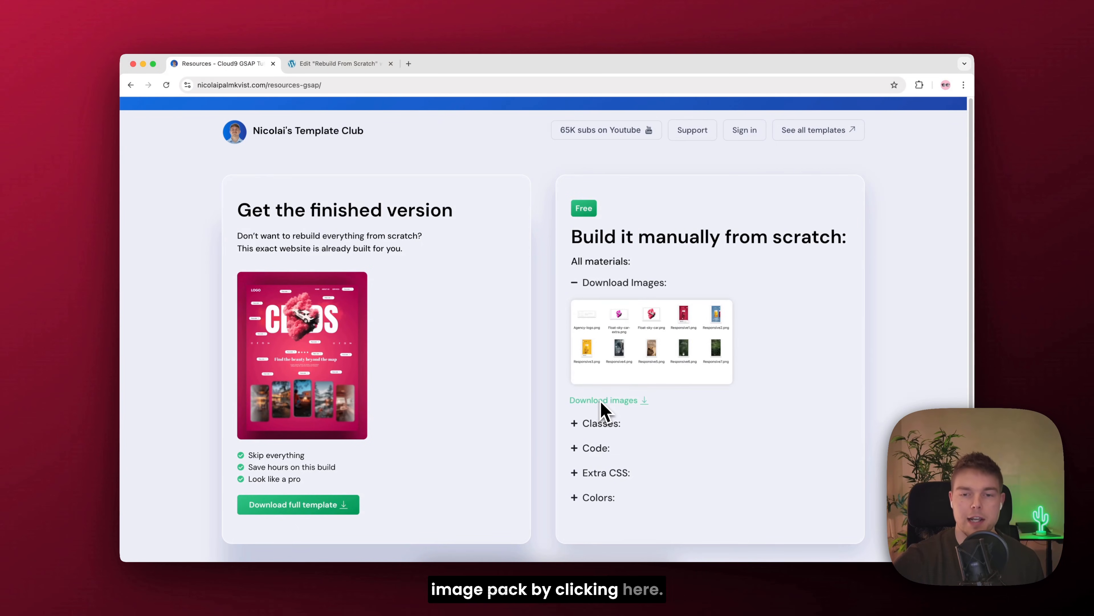
click(601, 401)
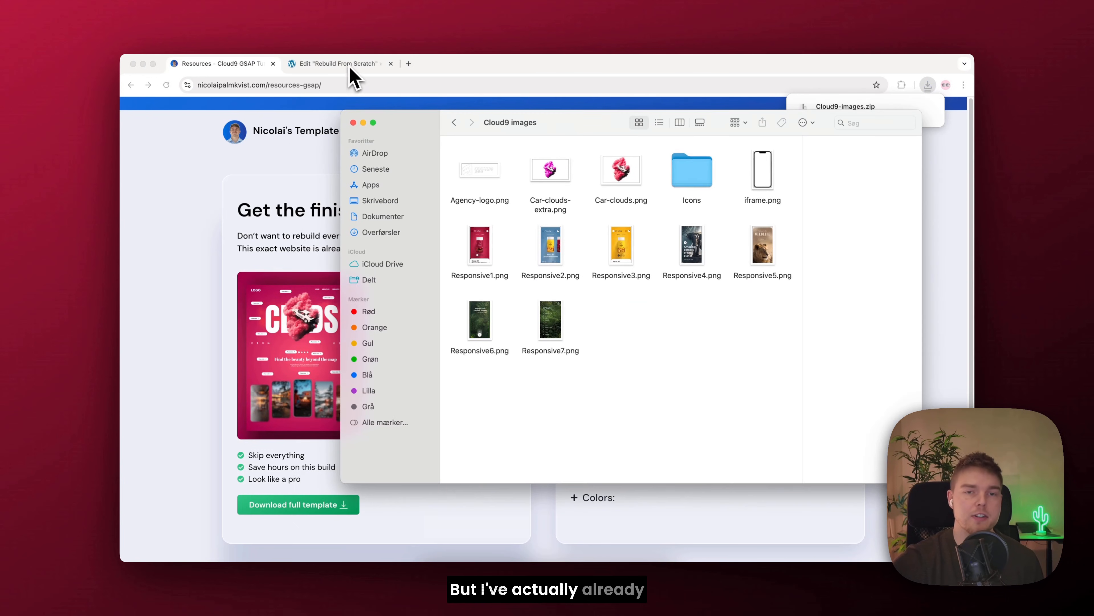
Step: Insert Car-clouds.png from the media library into the Image widget and set the image resolution to Full
click(347, 64)
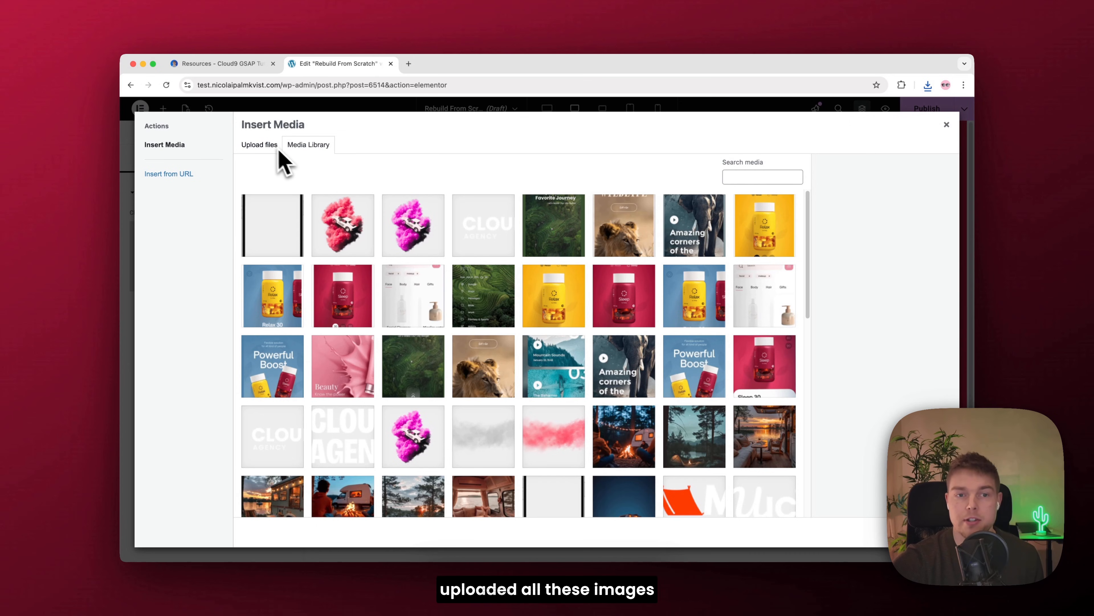
click(340, 228)
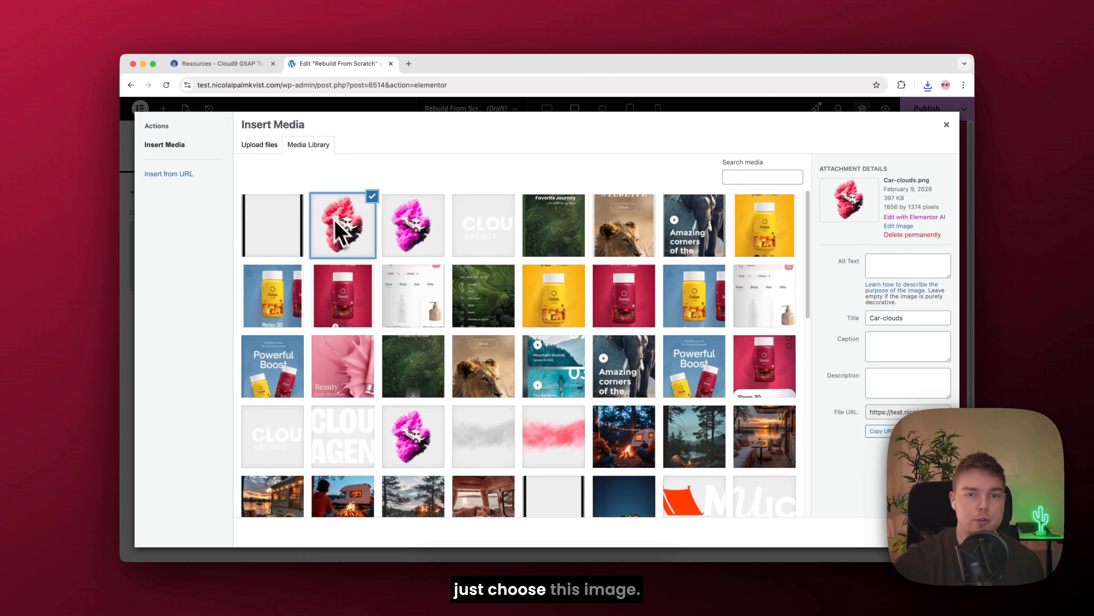
click(934, 532)
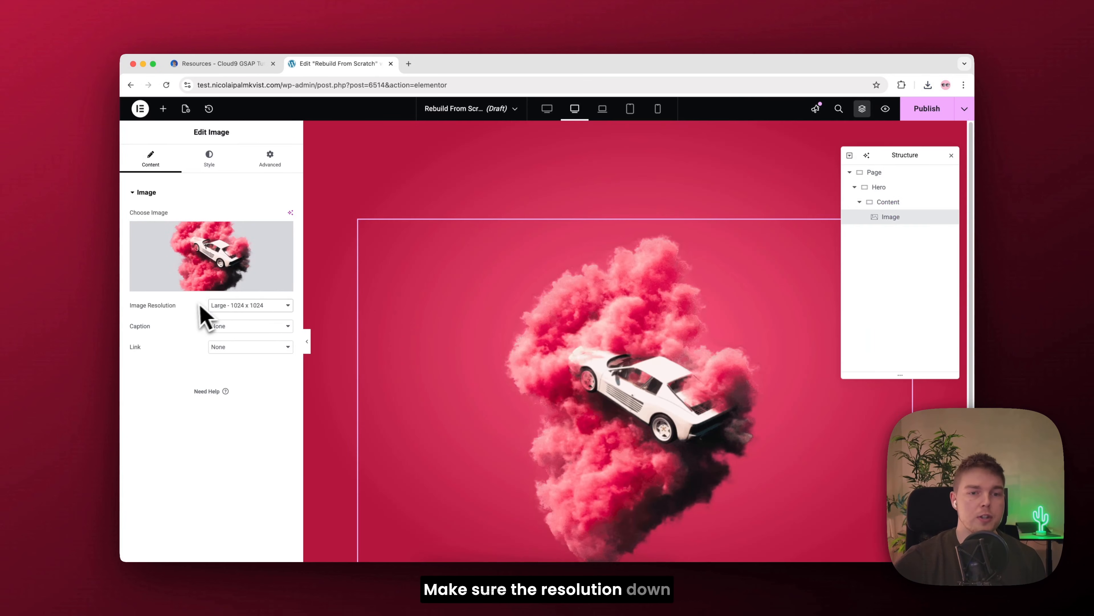
click(214, 307)
click(227, 326)
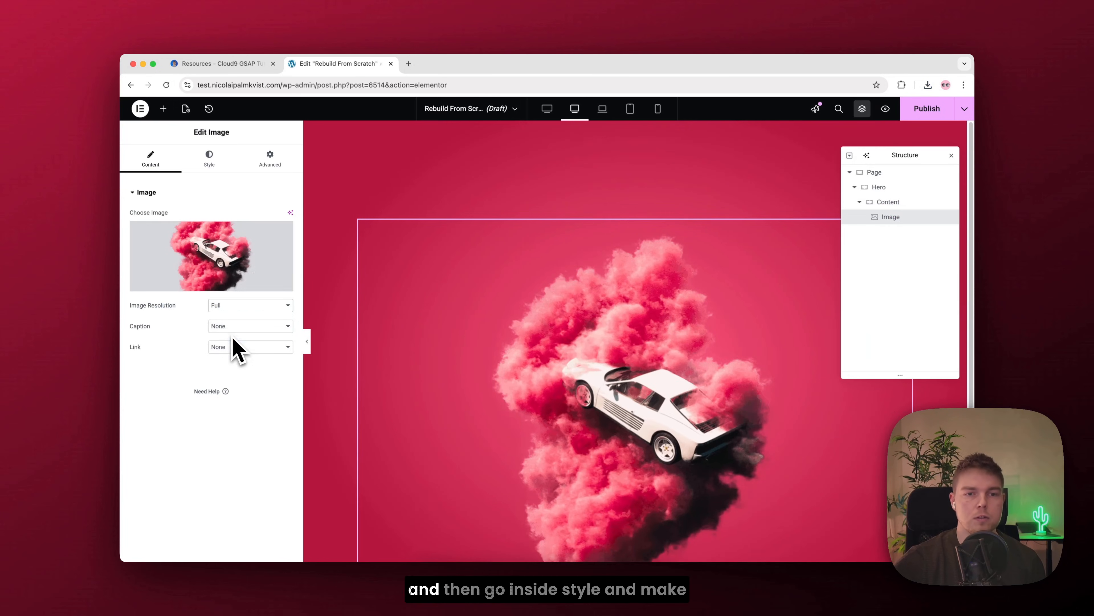
Step: Set the width of the car clouds image to 85%
click(214, 163)
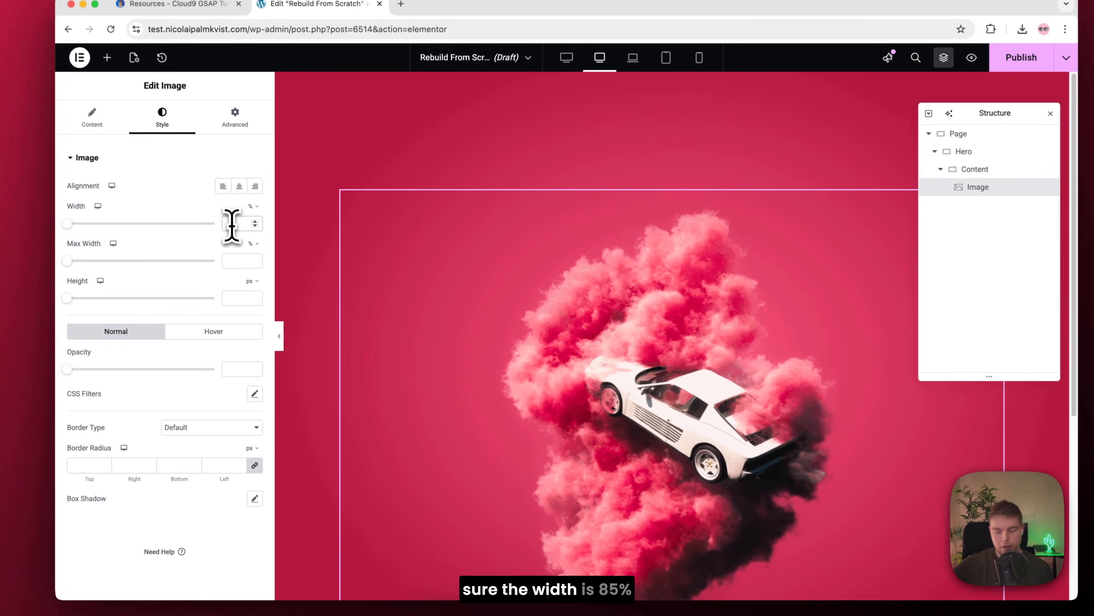
click(231, 223)
text(85)
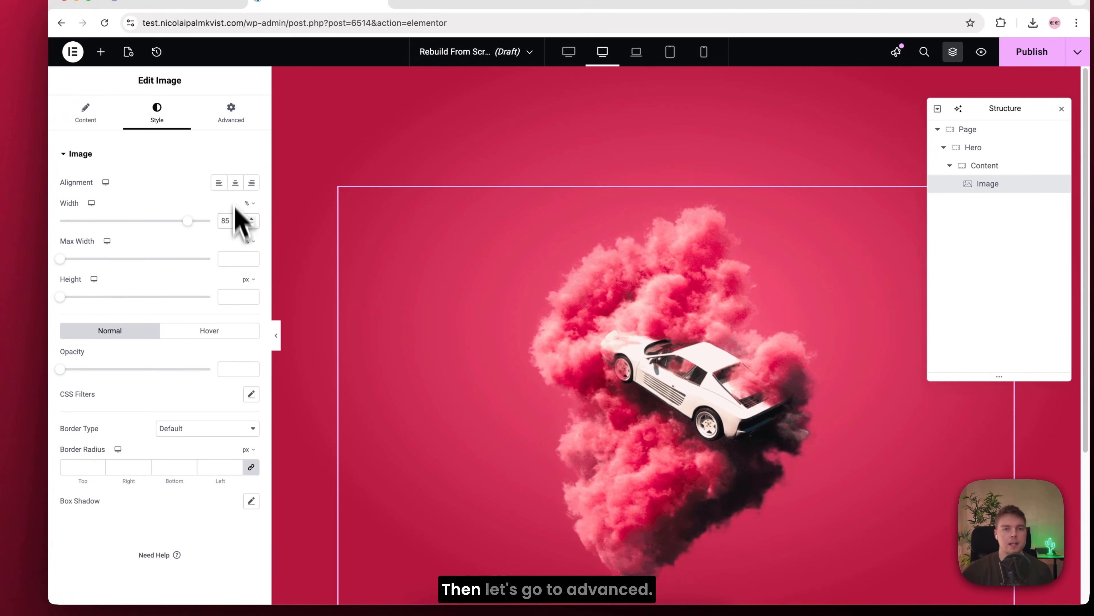
Step: Unlink the image's margins and set its top margin to -200 px, with a z-index of 2
click(231, 129)
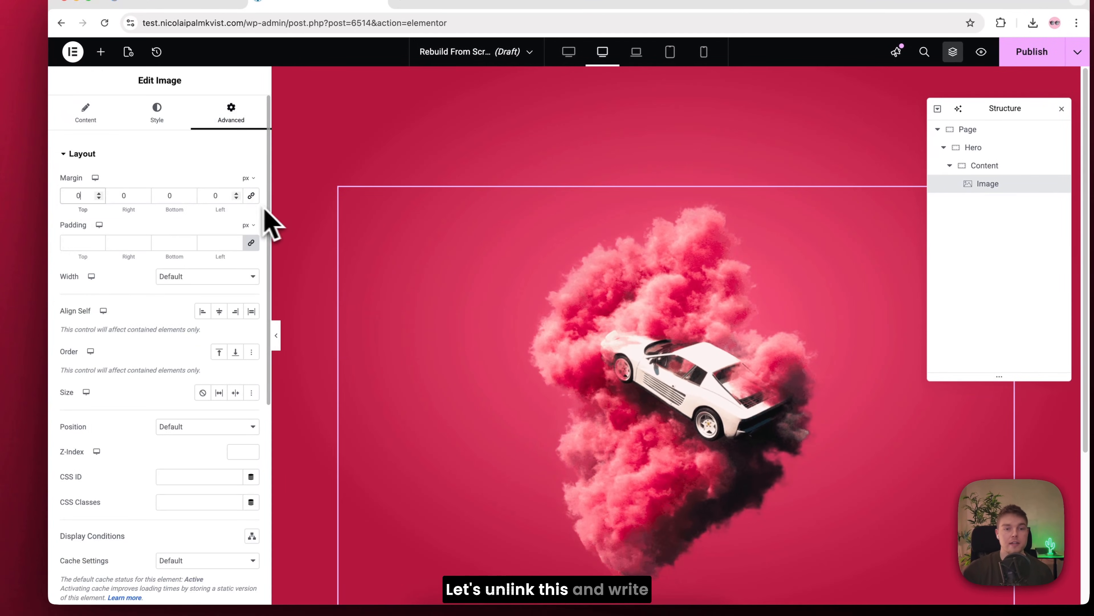
click(79, 196)
text(200)
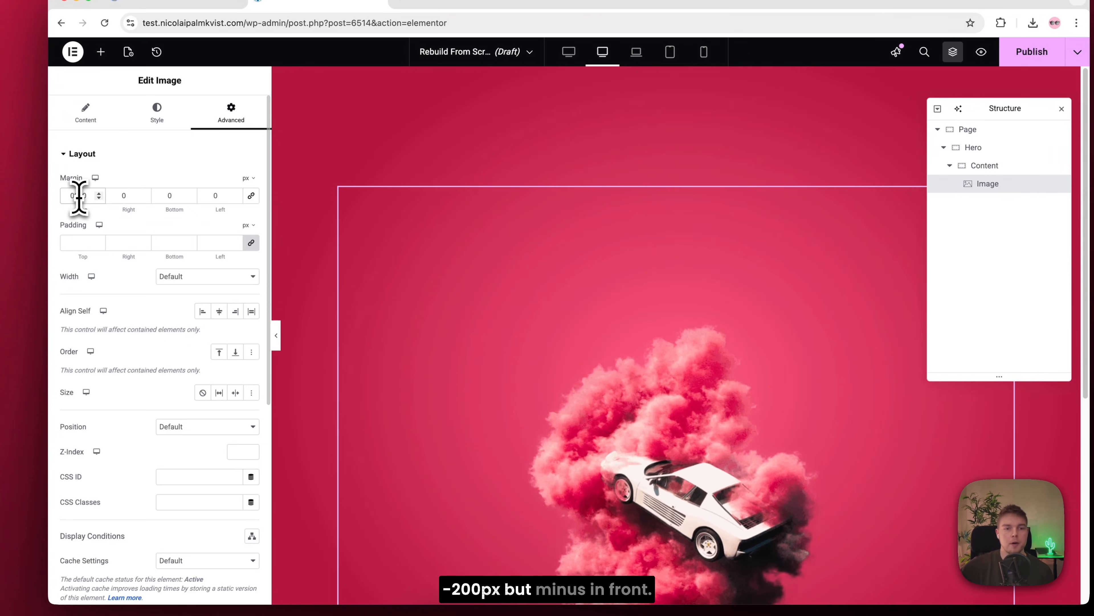
text(-)
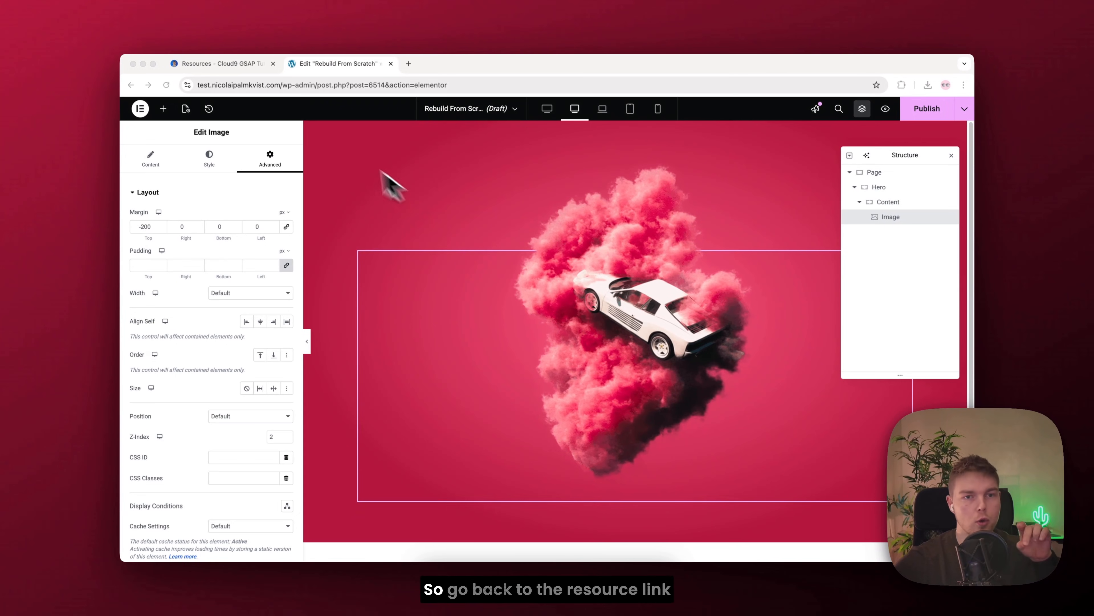
Step: Copy the "Make image move" code from Extra CSS on the resources page and insert it as the image's custom CSS
click(207, 65)
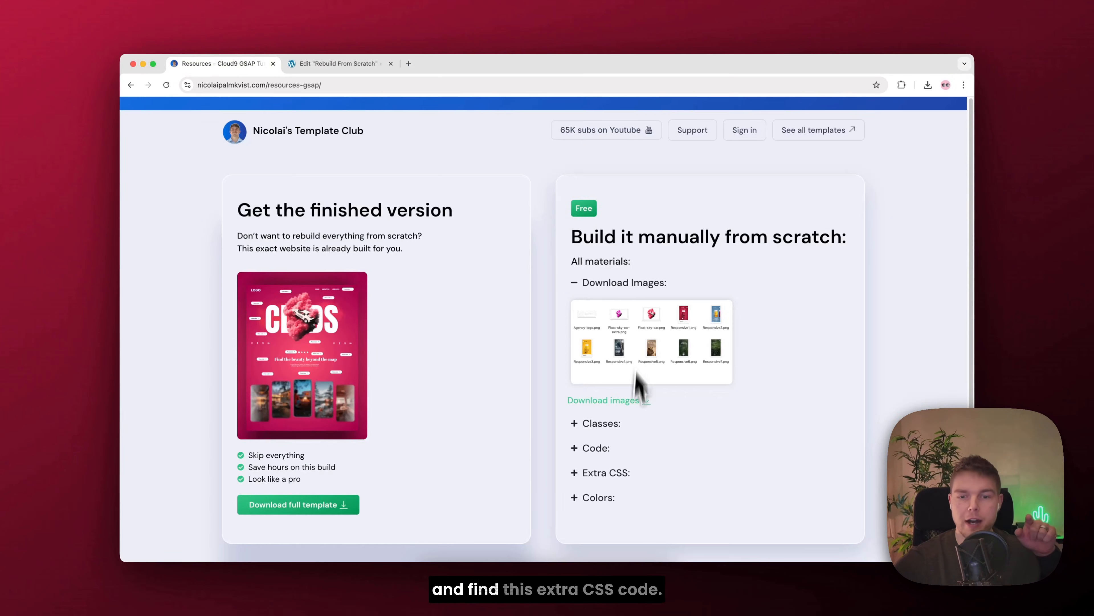
click(617, 475)
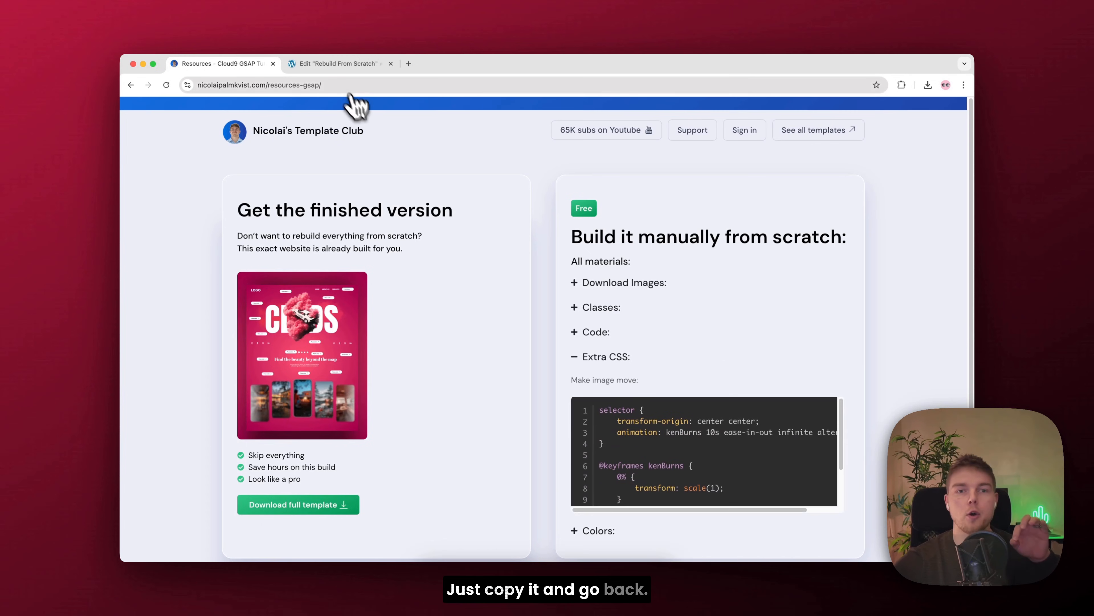
click(338, 64)
scroll(293, 257, down, 10)
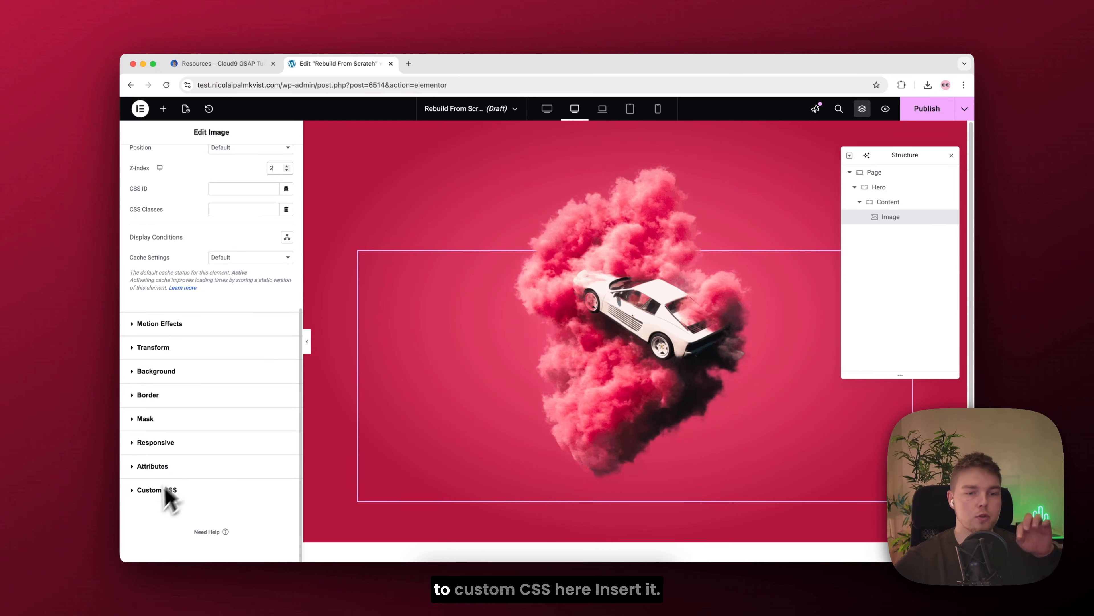
click(153, 492)
click(224, 457)
text(selector {     transform-origin: center center;     animation: kenBurns 10s ease-in-out infinite alternate; }  @keyframes kenBurns {     0% {         transform: scale(1);     }     100% {         transform: scale(1.2);     } })
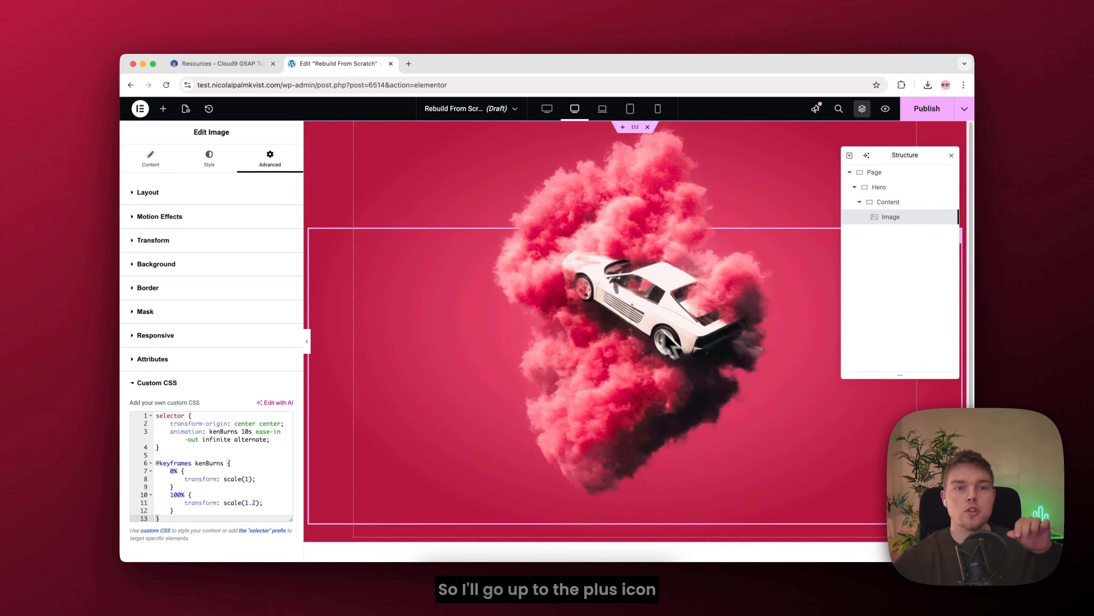
Step: Add a Heading widget above the image in the Content container and title it "Clouds"
click(163, 109)
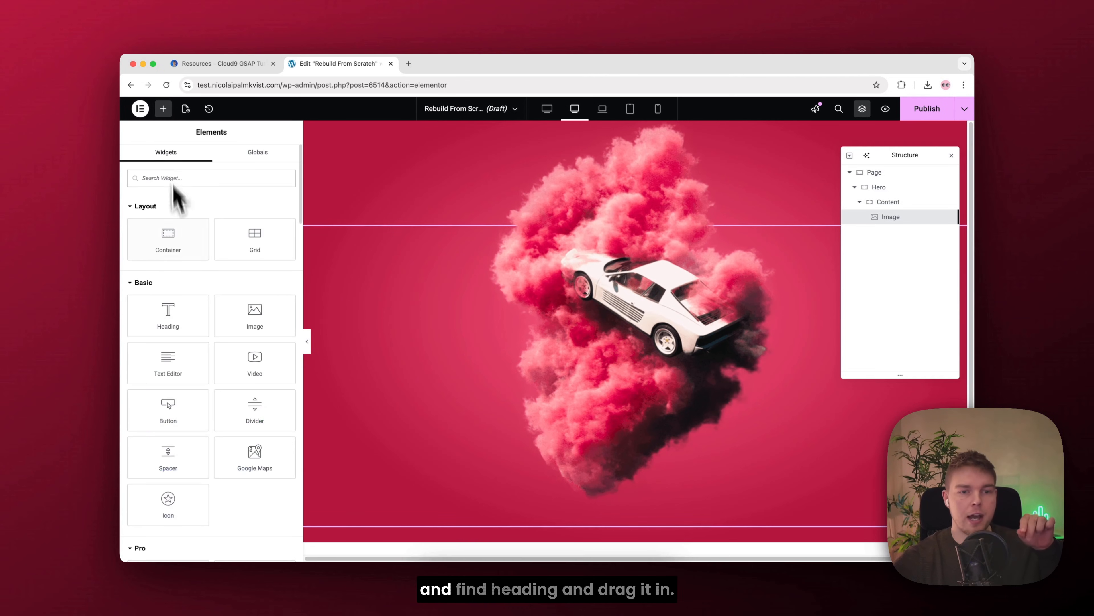
drag(172, 317, 609, 296)
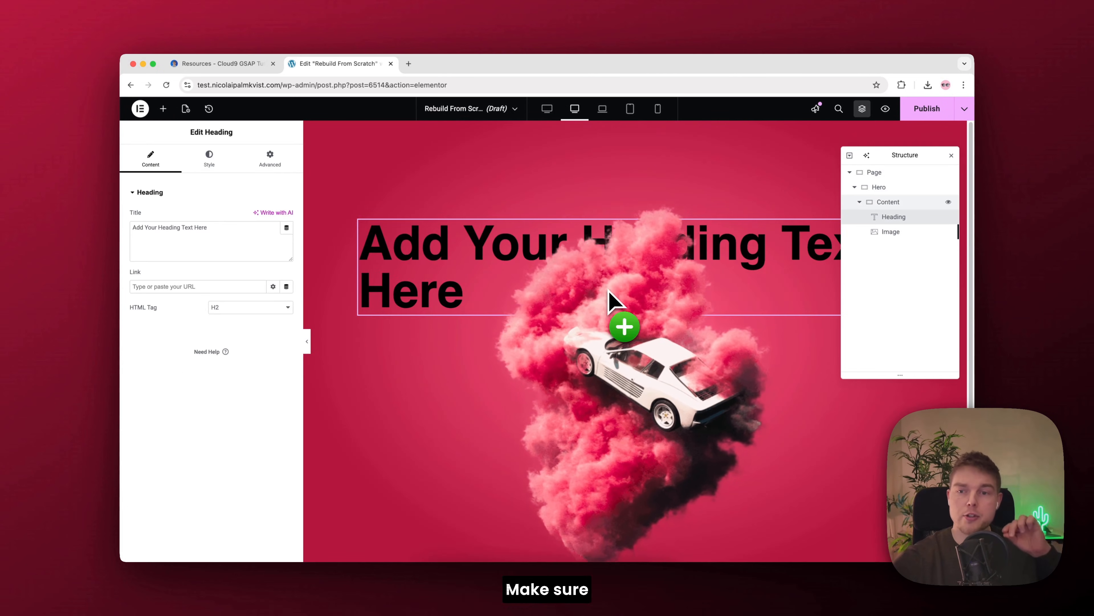
click(181, 248)
key(cmd+a)
key(BackSpace)
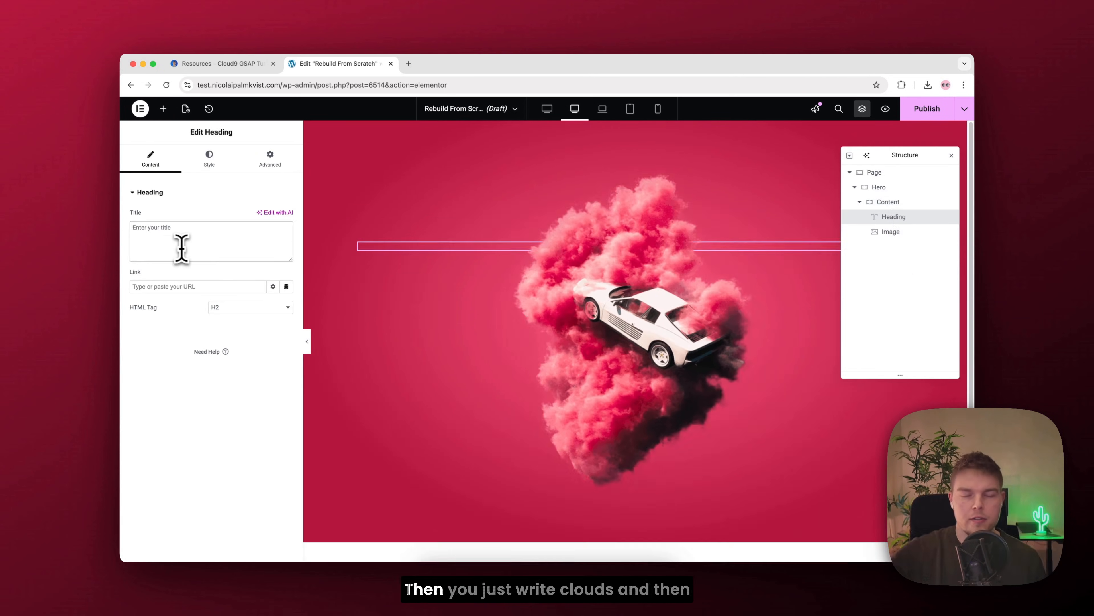
text(Clouds)
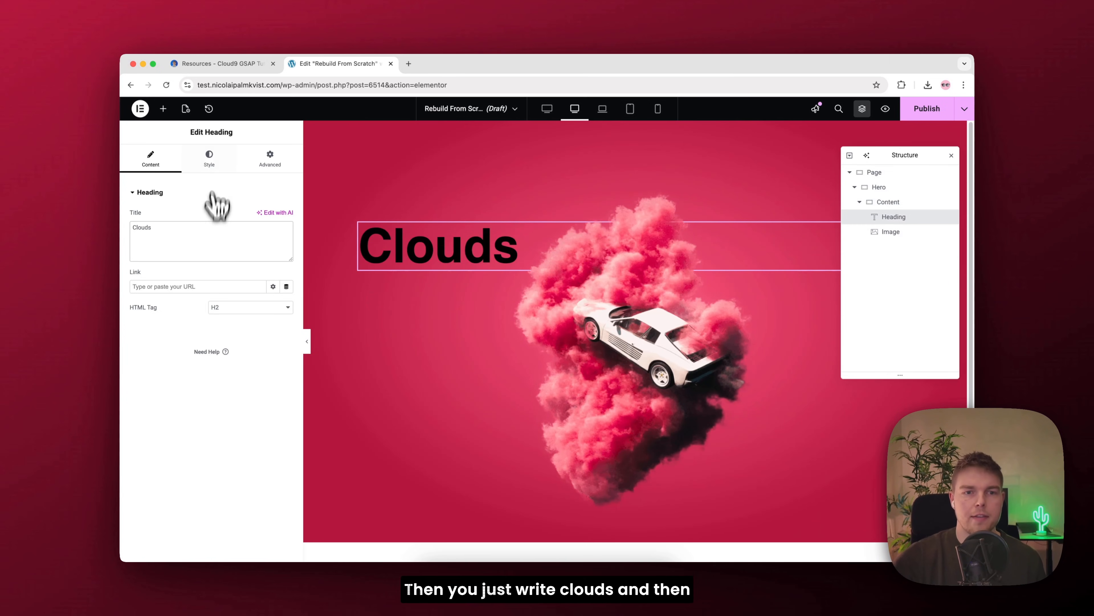
Step: Center the heading and set its typography to the Anton font, size 330 px, with the Uppercase transform
click(210, 159)
click(261, 216)
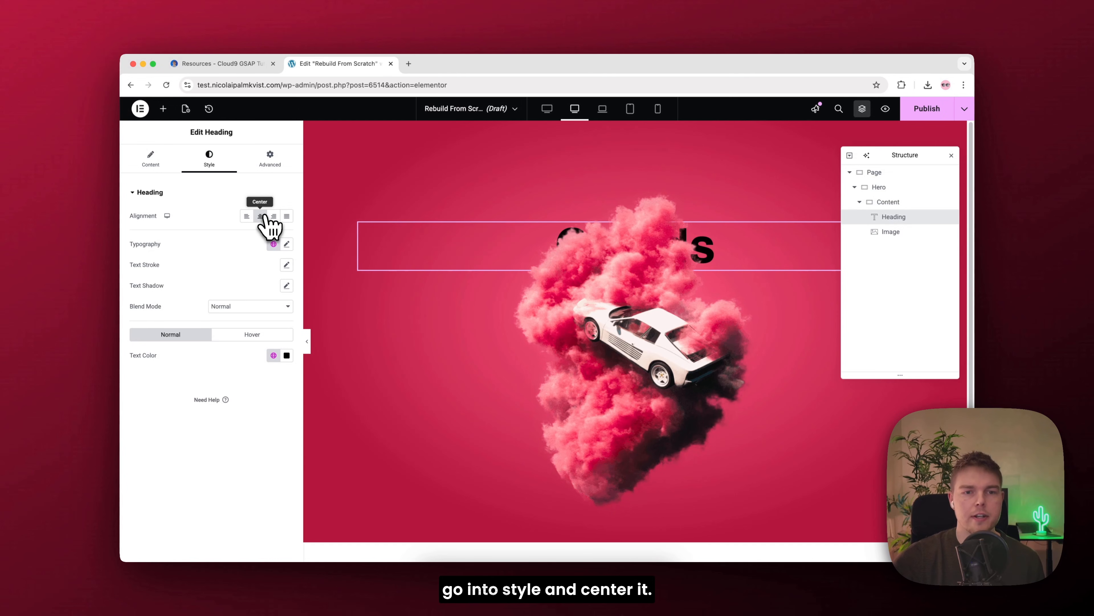
click(287, 245)
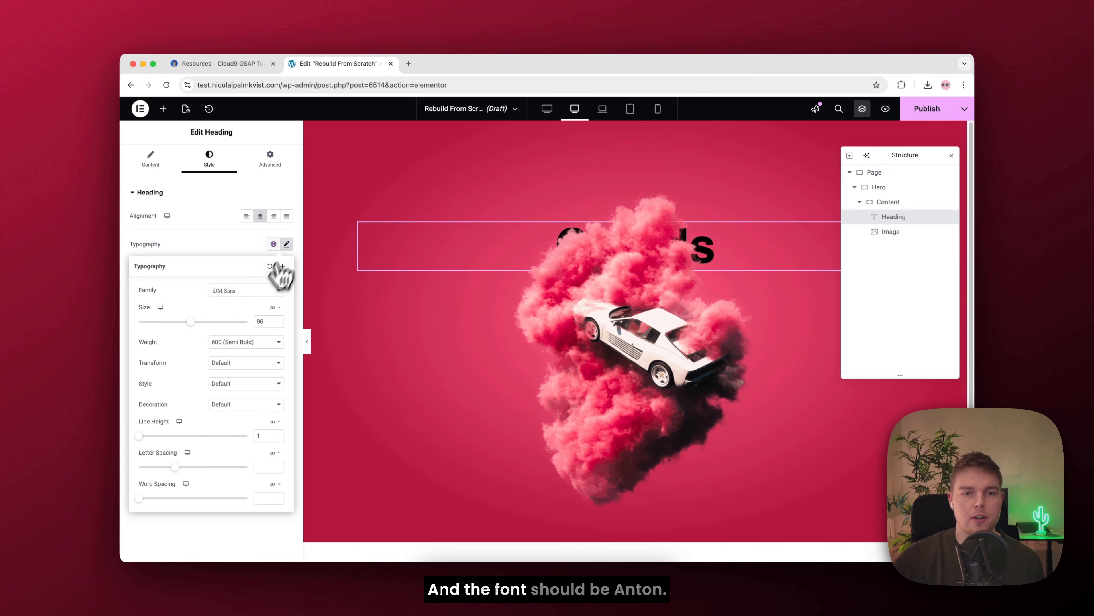
click(261, 293)
click(264, 321)
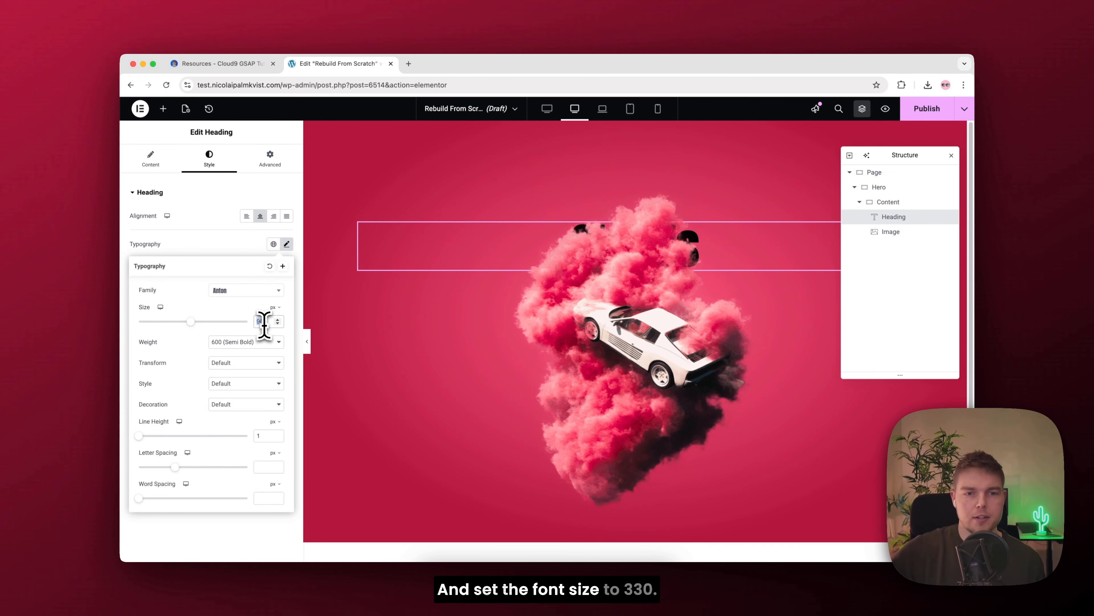
text(330)
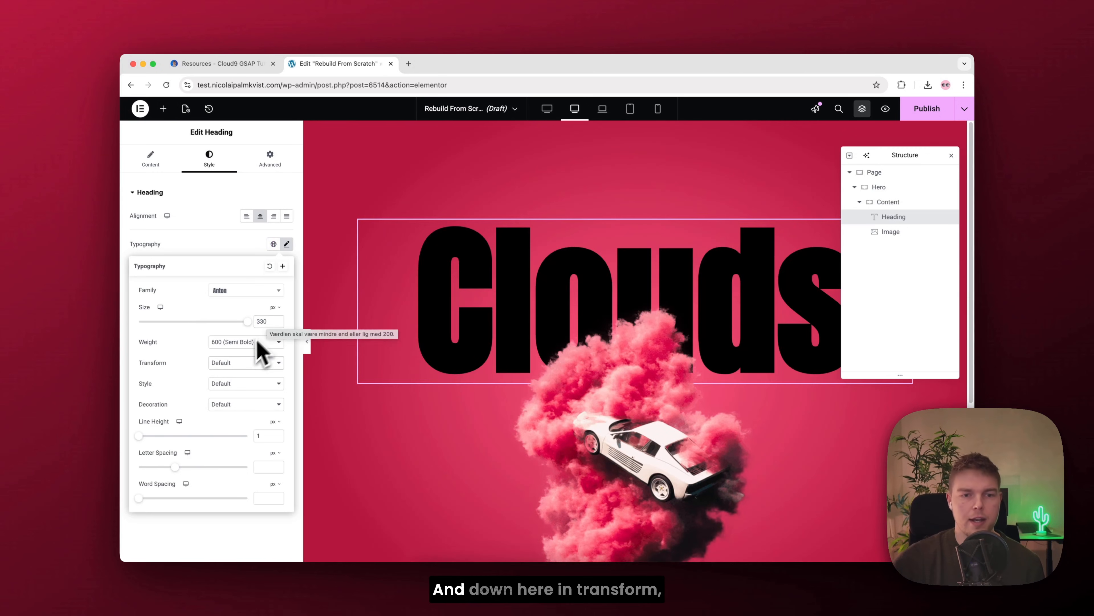
click(235, 363)
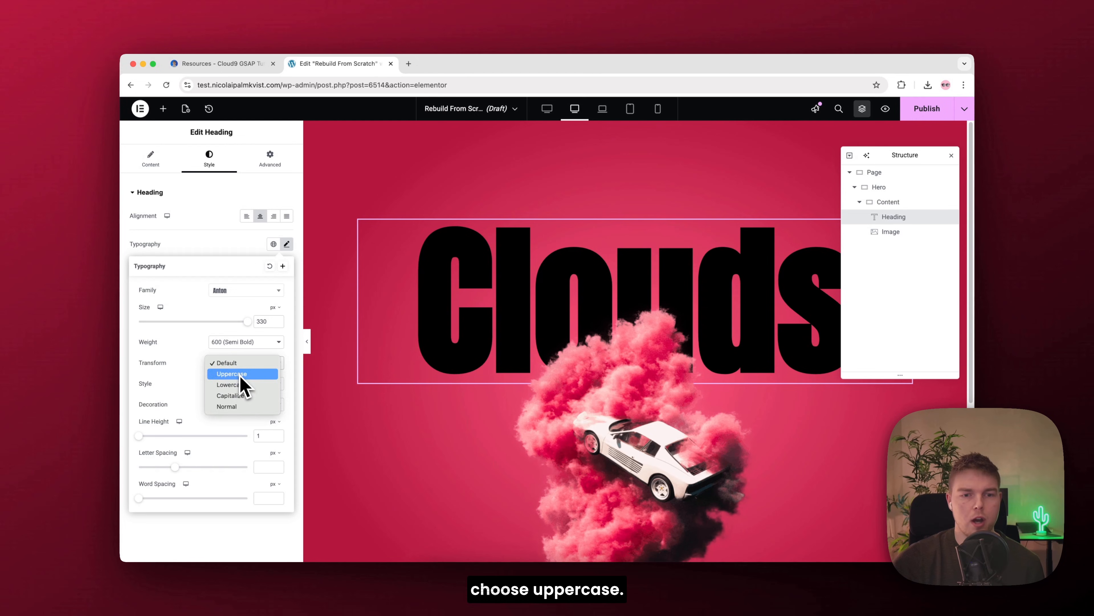
click(235, 373)
click(287, 244)
Step: Change the heading's text color to white
click(287, 354)
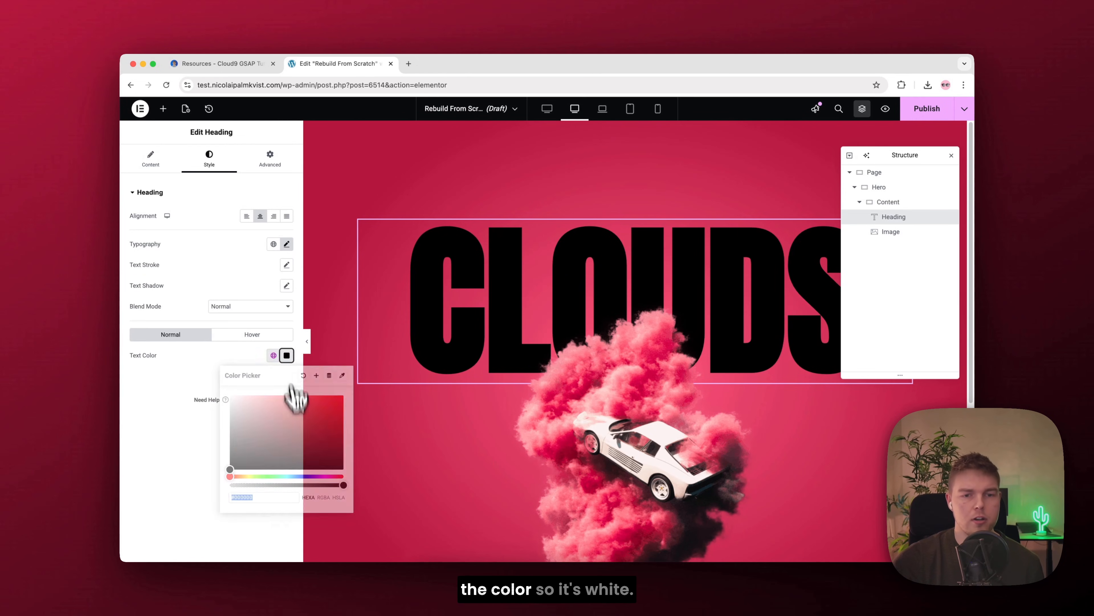
mouse_move(296, 397)
mouse_down()
mouse_move(293, 439)
mouse_move(183, 379)
mouse_up()
click(183, 379)
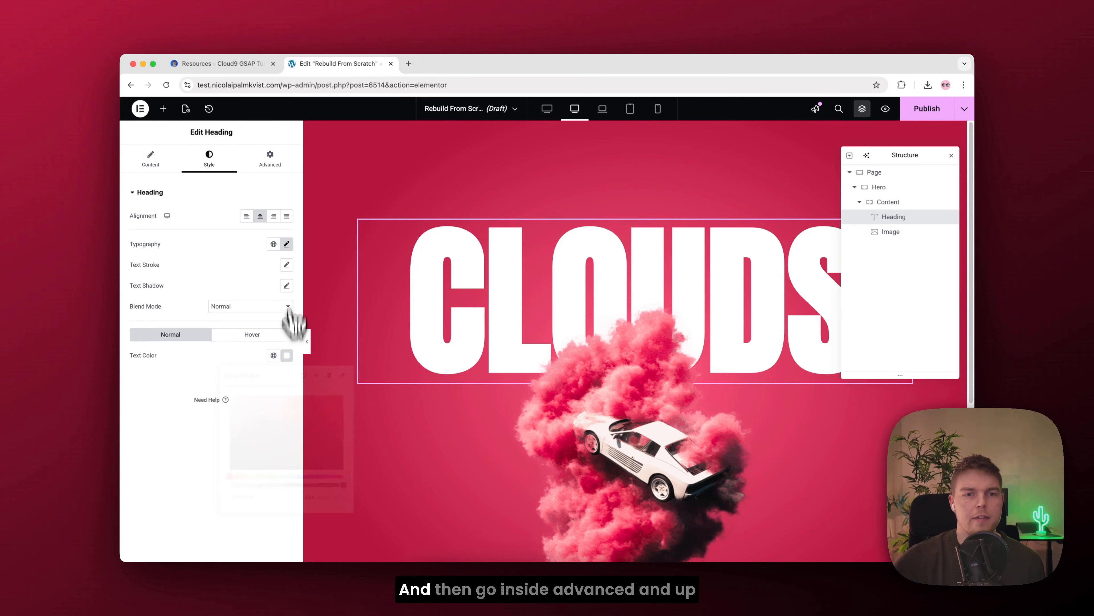
Step: Unlink the heading's margins and set its bottom margin to -430 px
click(277, 162)
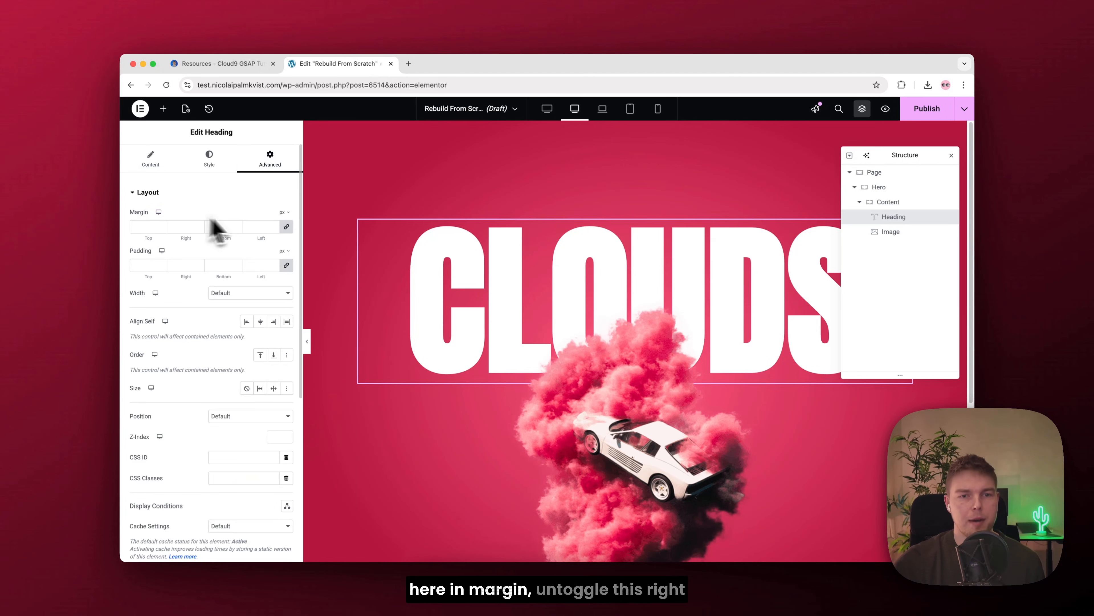
click(286, 227)
click(222, 226)
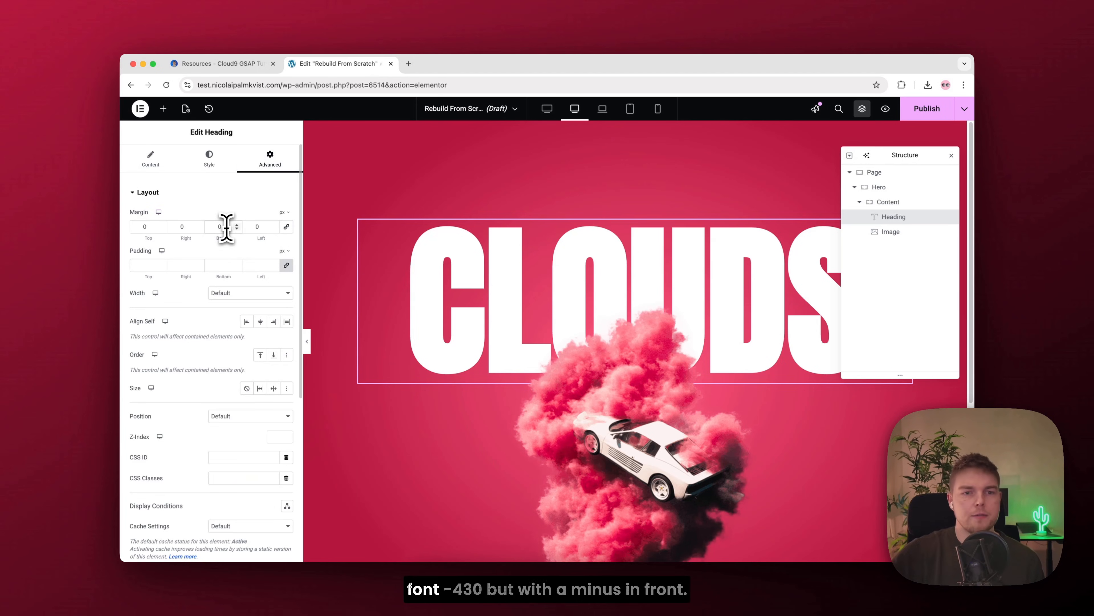
text(430)
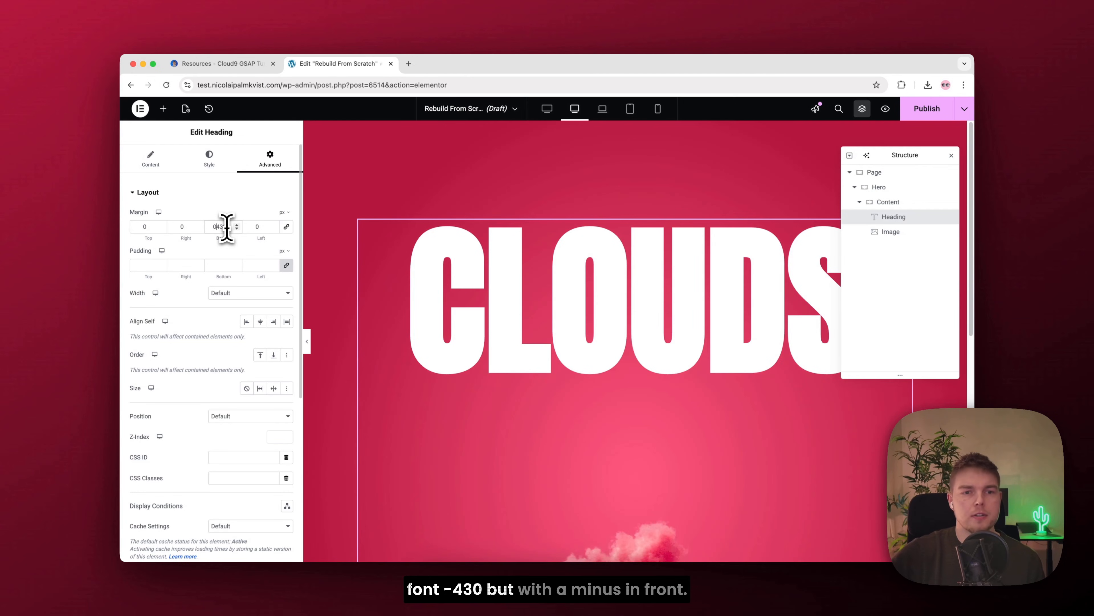
text(-)
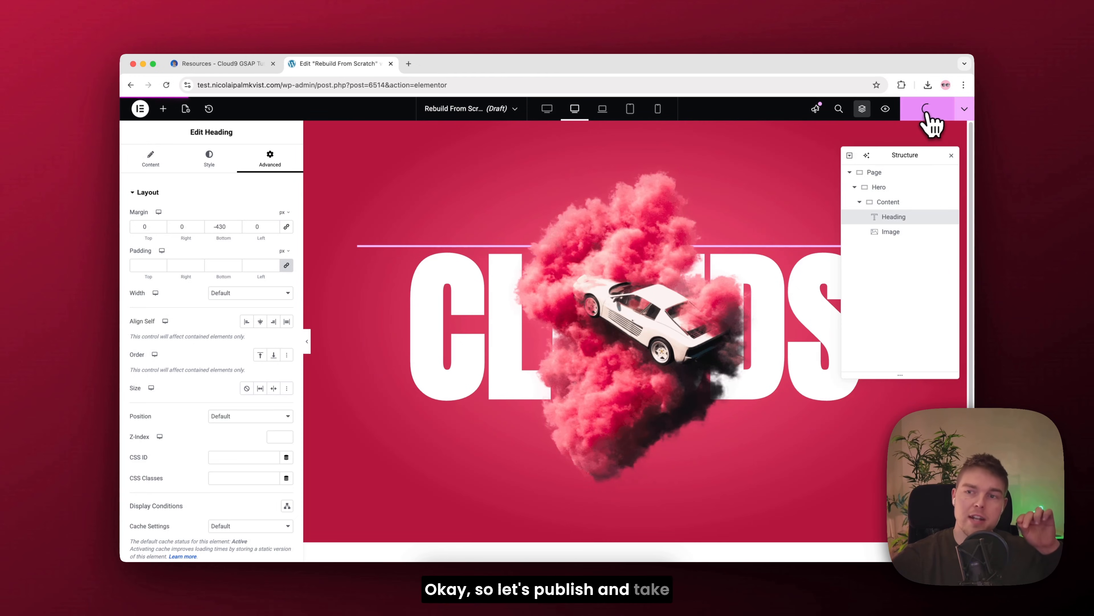
Step: Publish the page and open its live version to check the hero
click(966, 113)
click(926, 182)
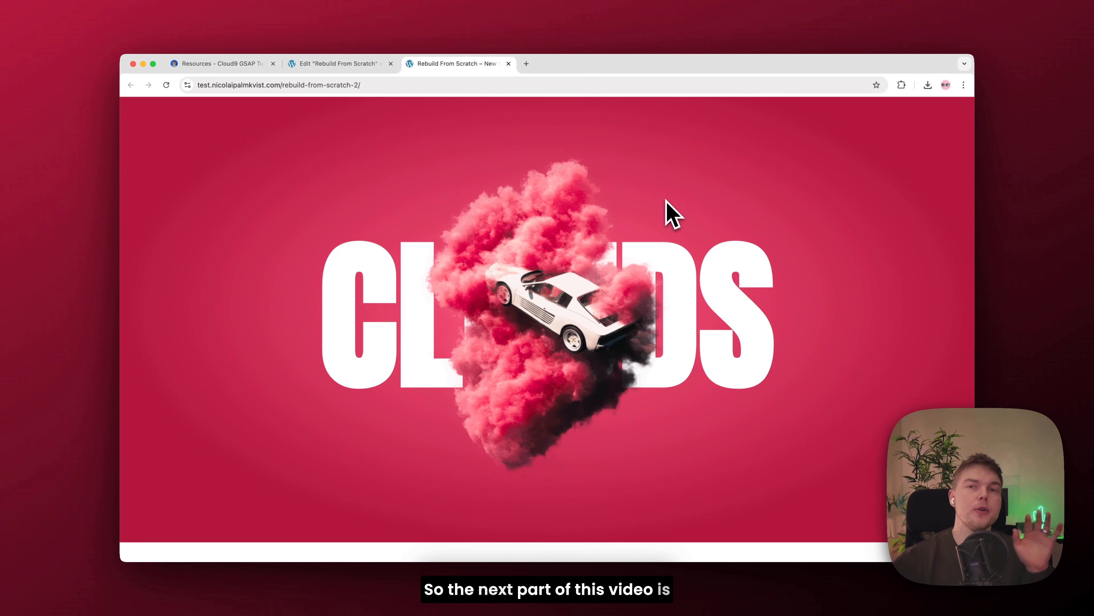
Step: Examine the container structure of the finished Cloud9 Agency demo, including its header, and revisit the template offer on the resources page
drag(0, 93, 652, 129)
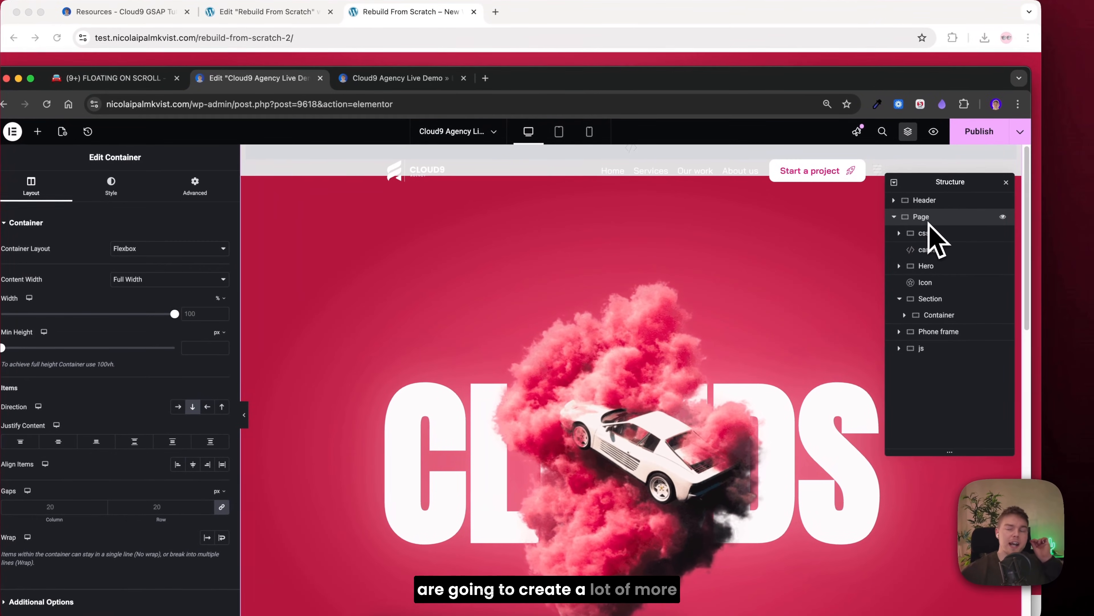
click(896, 201)
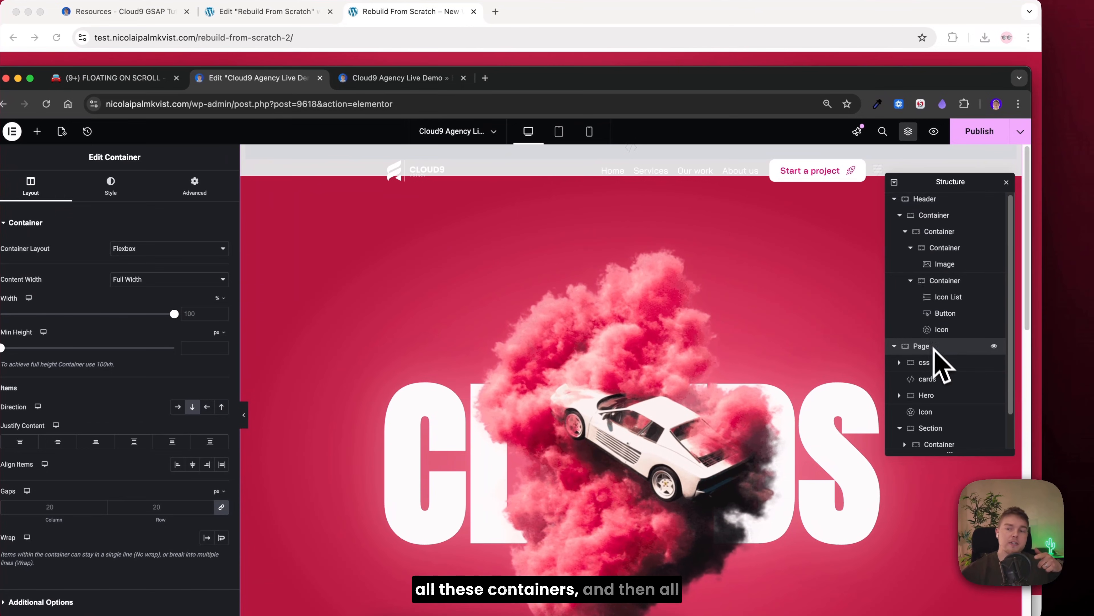
scroll(939, 367, down, 2)
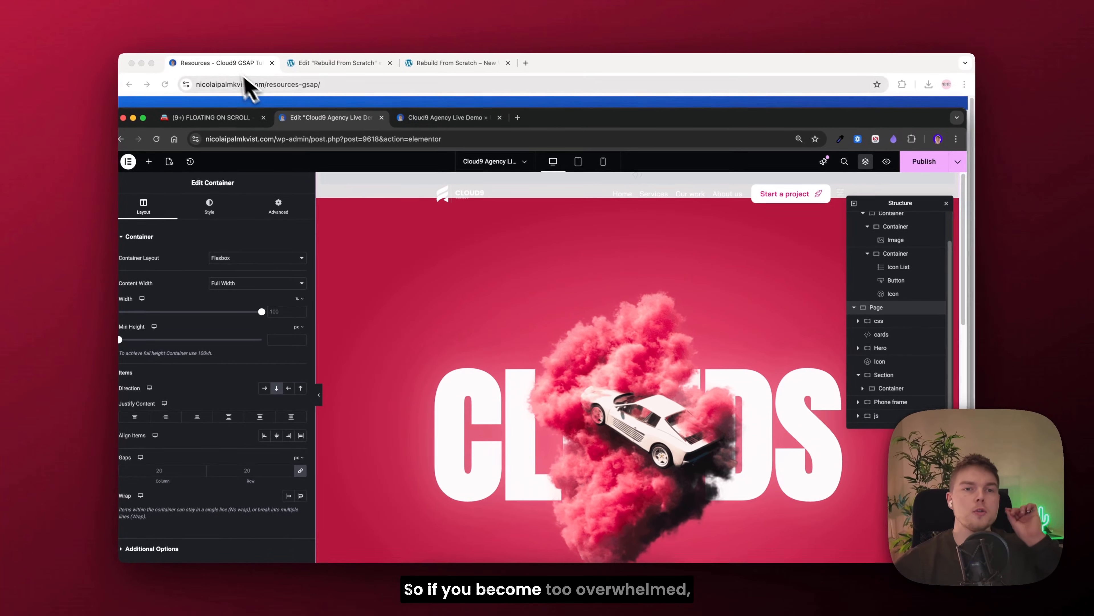
click(129, 12)
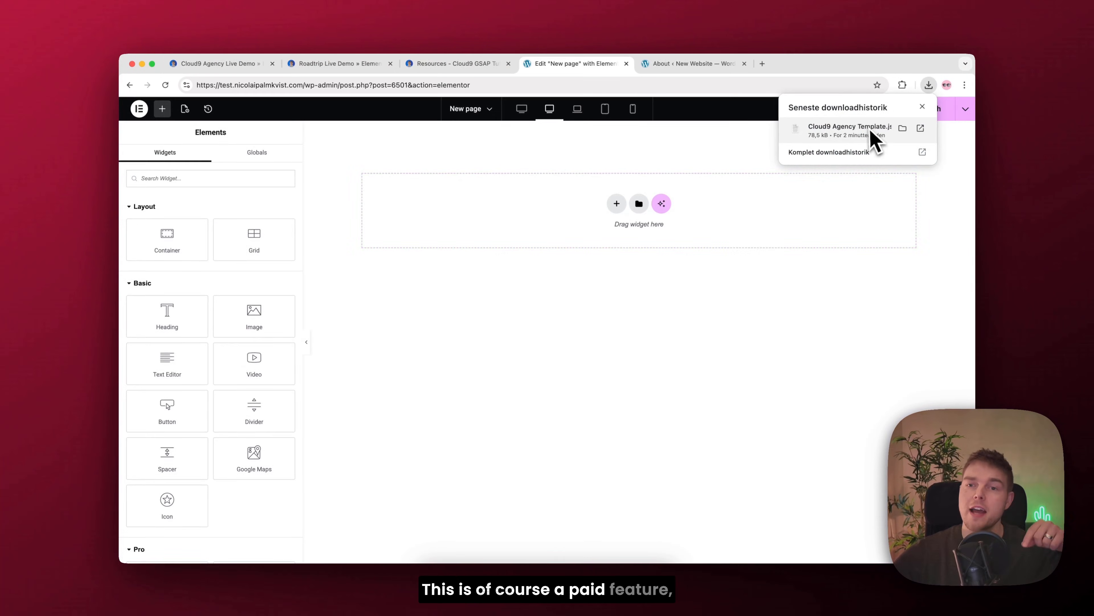
Step: Return to the "Rebuild From Scratch" editor and select the Clouds heading in the hero
drag(872, 137, 606, 256)
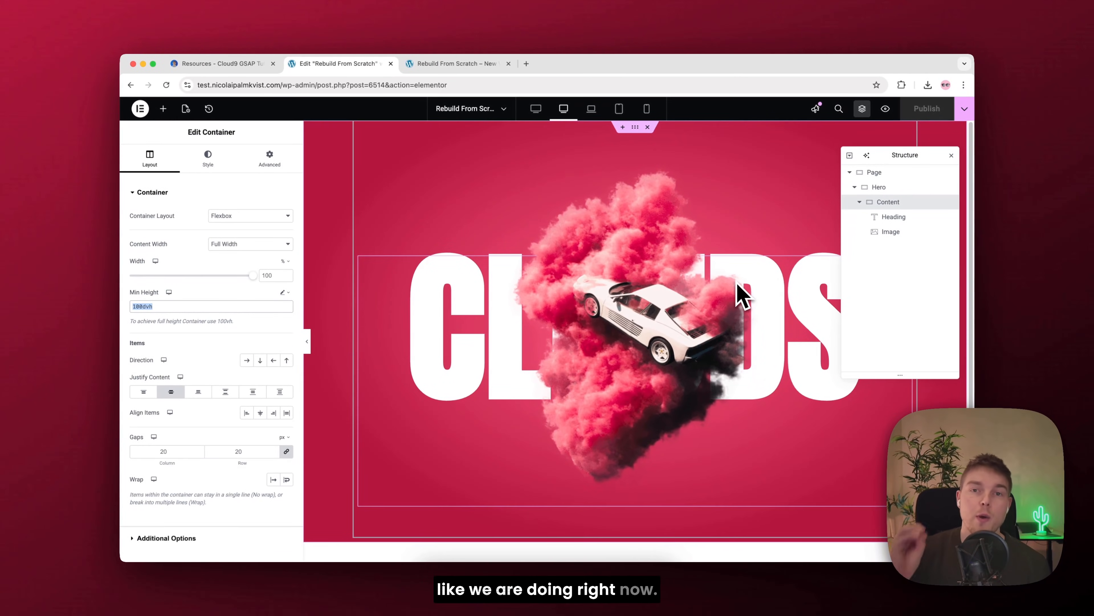
click(561, 300)
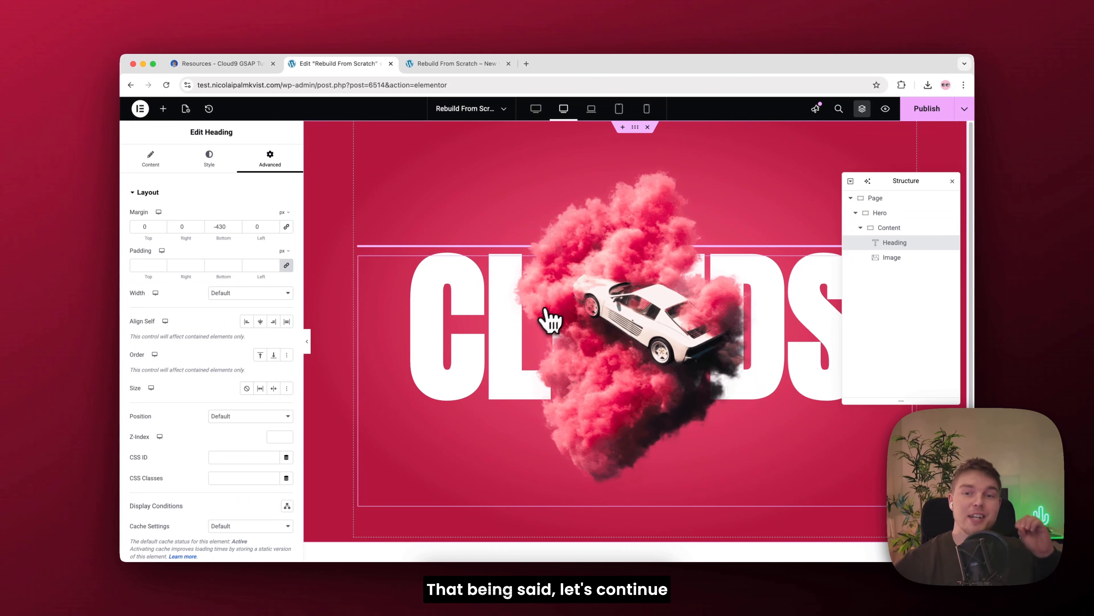
Step: Add a flexbox container with two equal columns above the hero
click(623, 127)
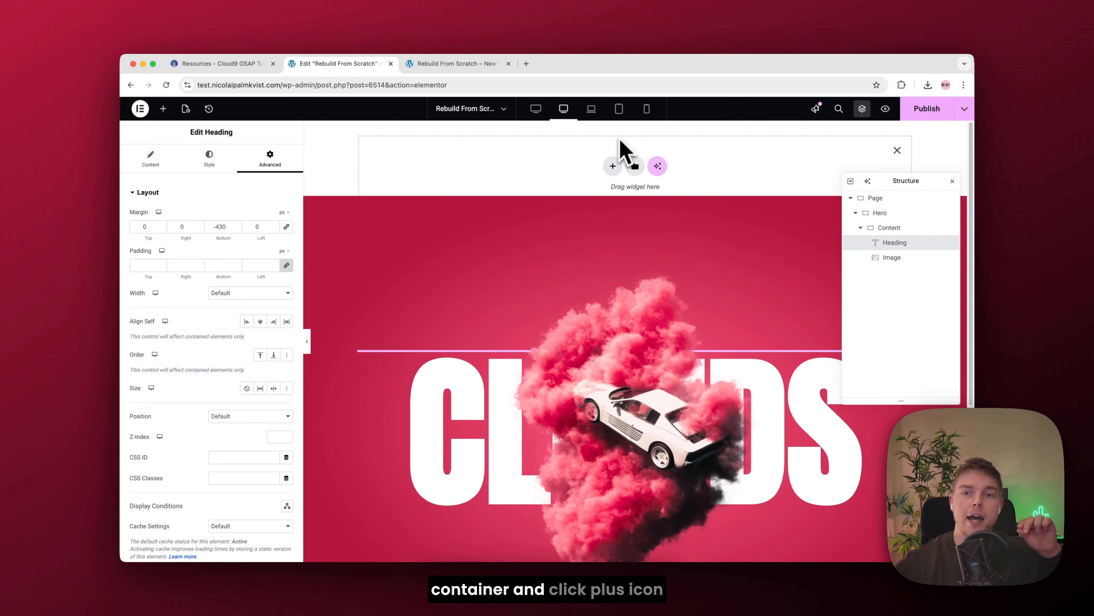
click(612, 166)
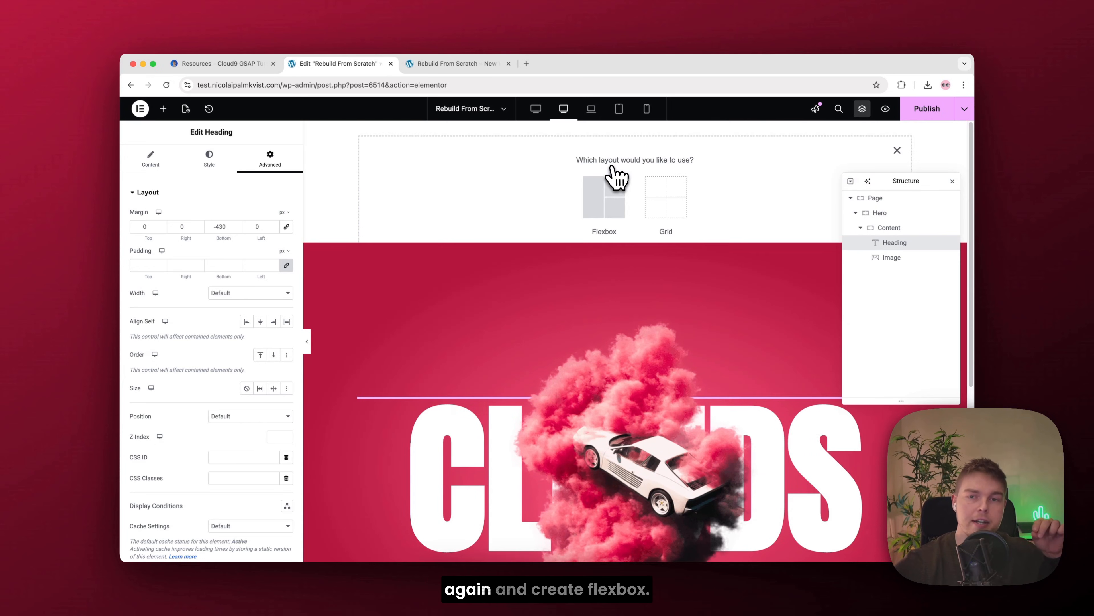
click(601, 200)
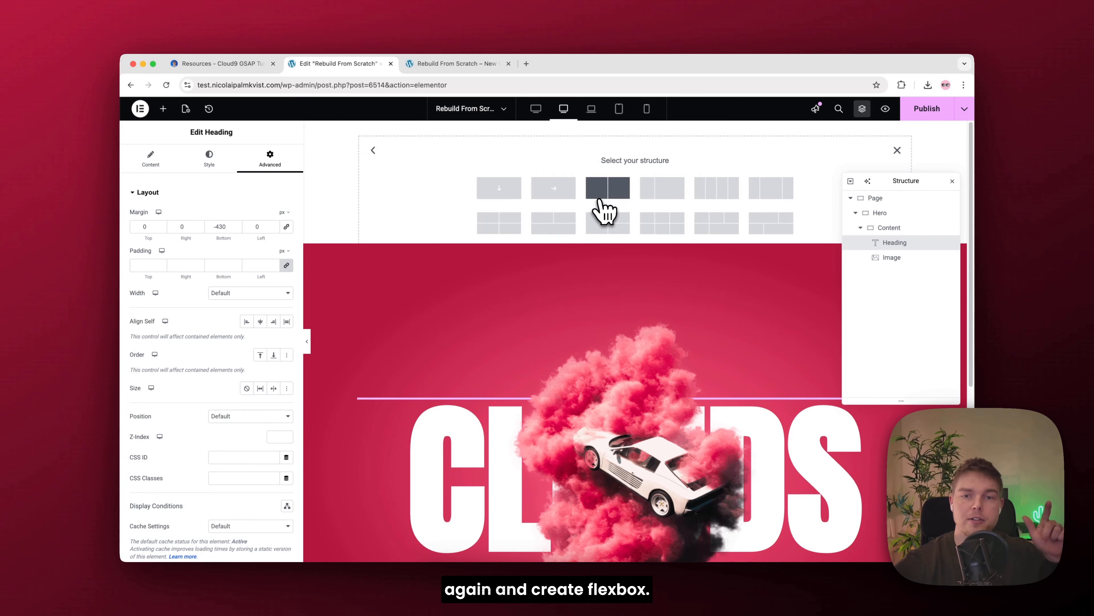
click(612, 194)
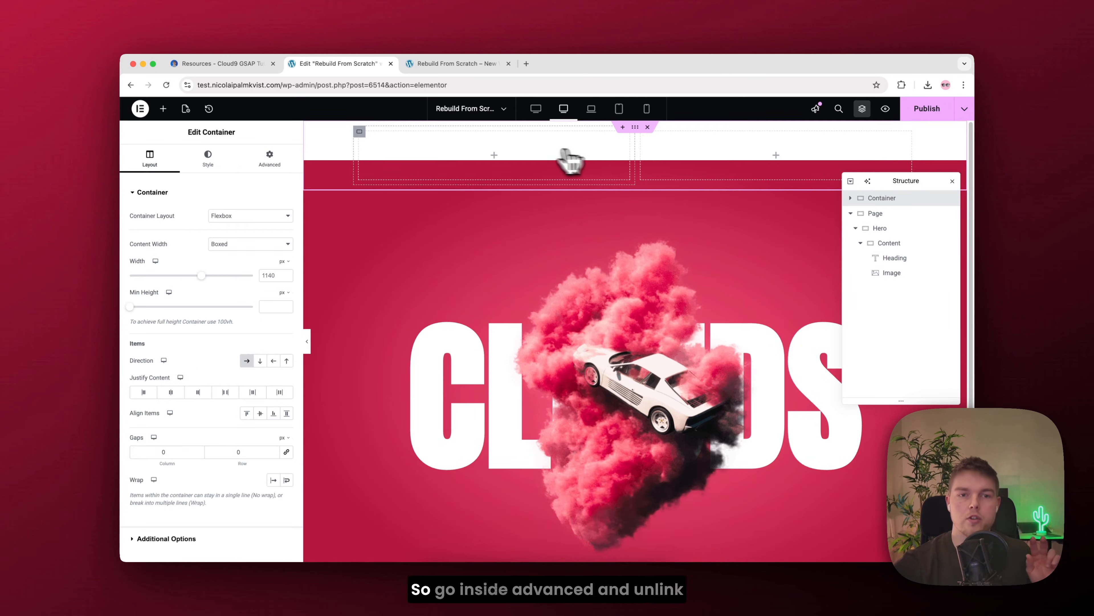
Step: Give the new two-column container an unlinked bottom margin of -110 px and a z-index of 99, and rename it Header
click(270, 166)
click(286, 227)
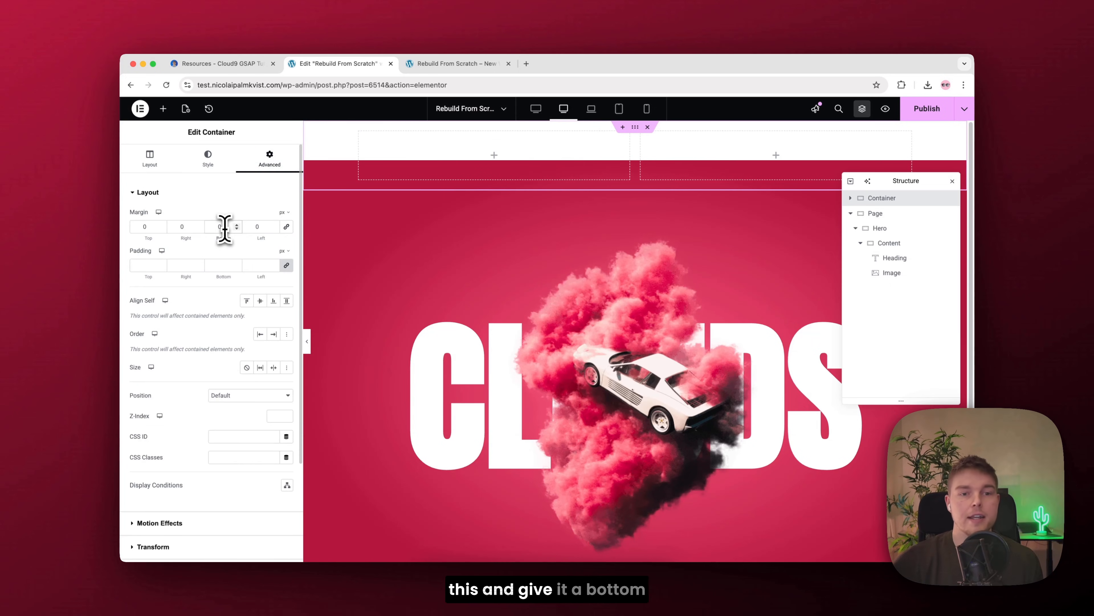
scroll(220, 228, up, 10)
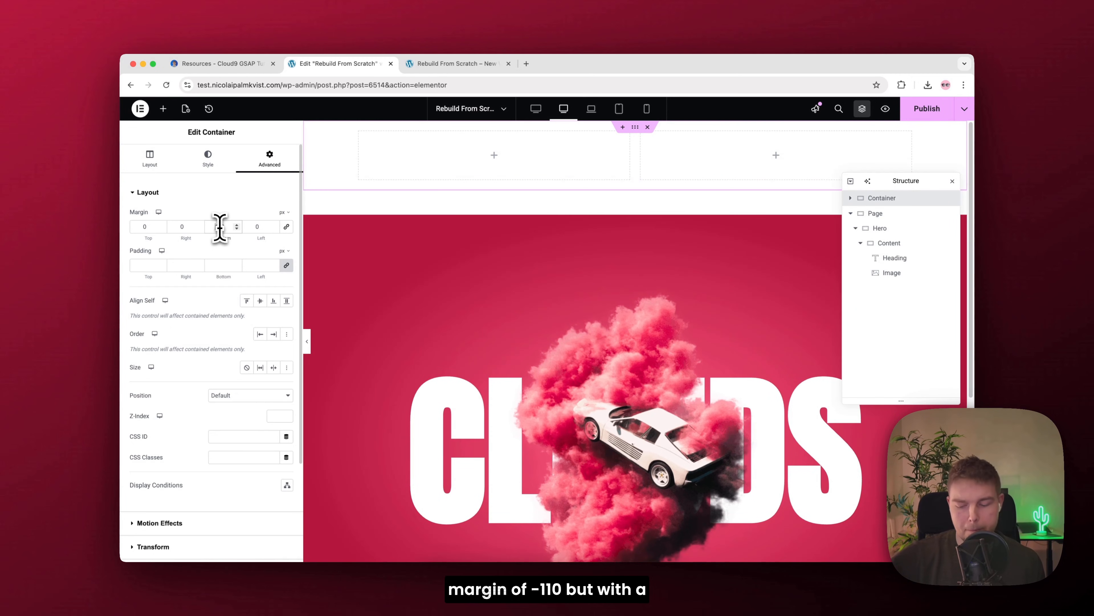
text(-110)
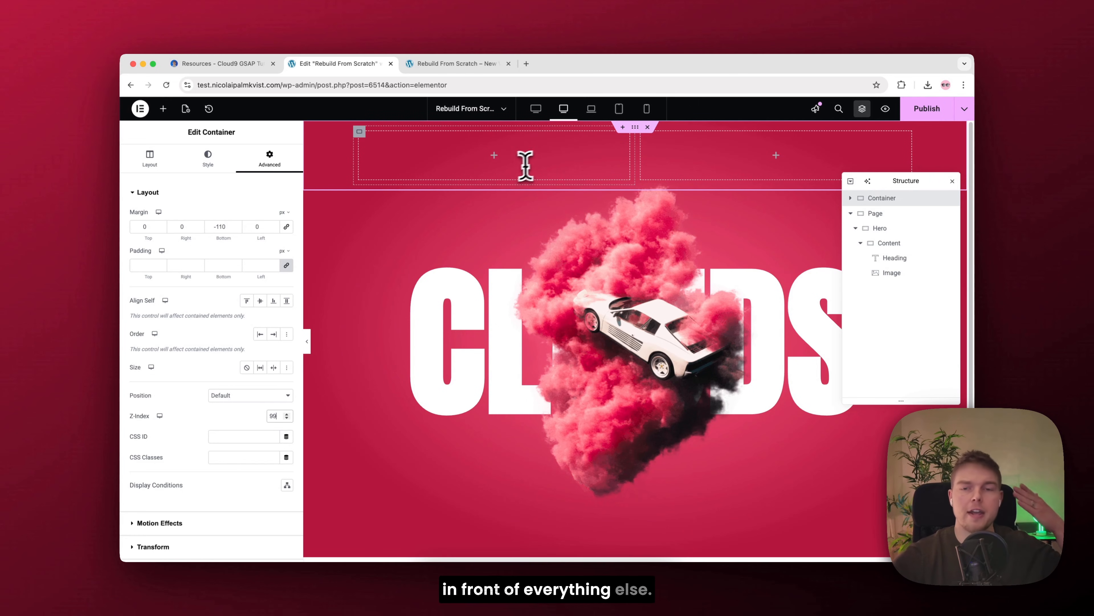
double_click(882, 199)
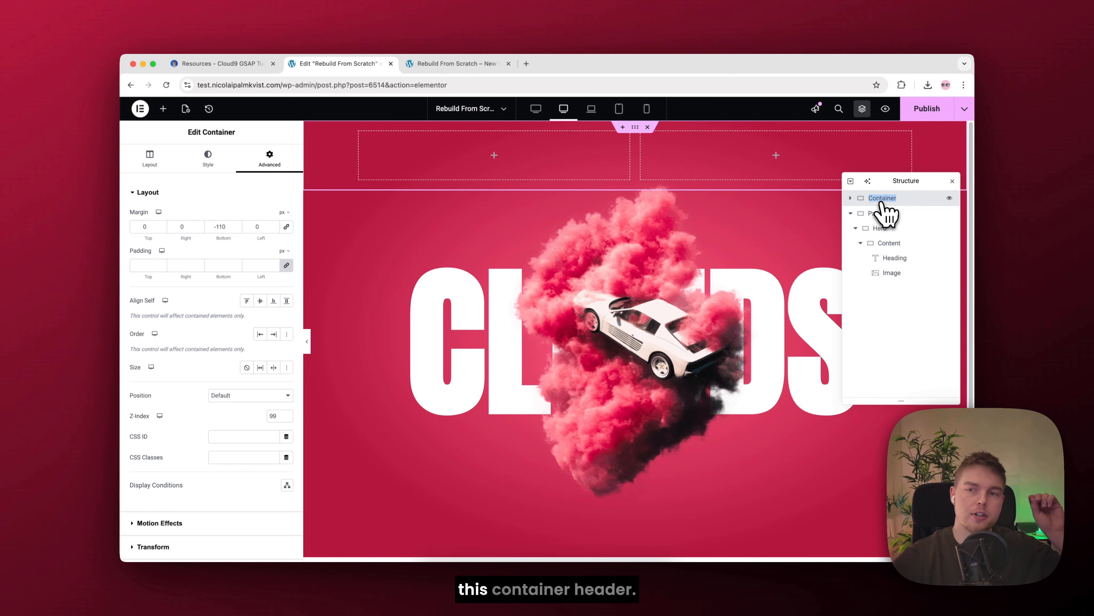
text(Header)
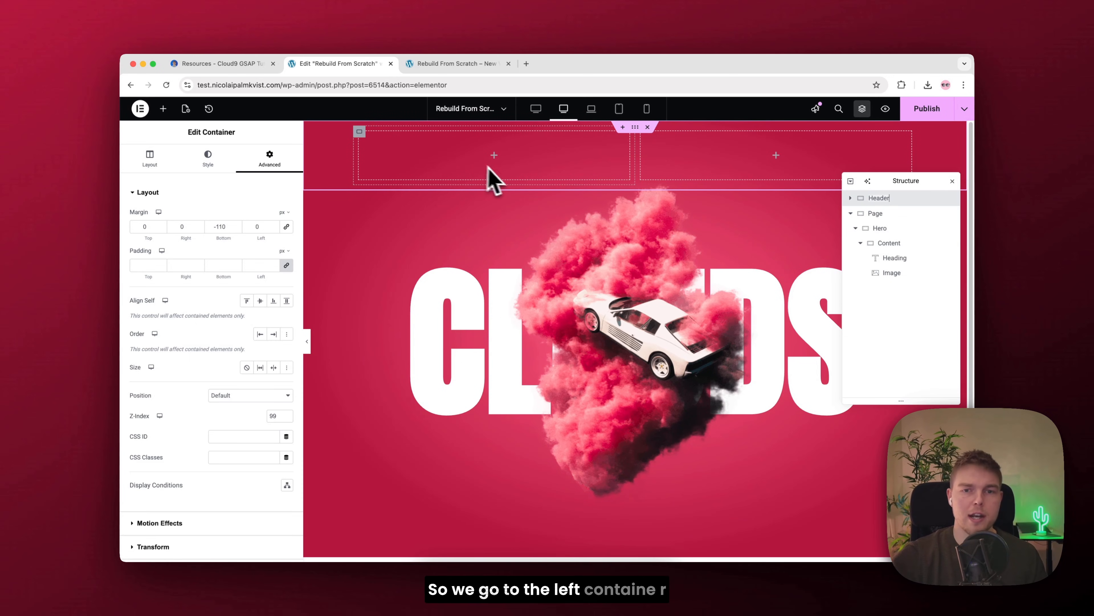
Step: Add an Image widget to the header's first column and insert Agency-logo.png from the media library
click(163, 109)
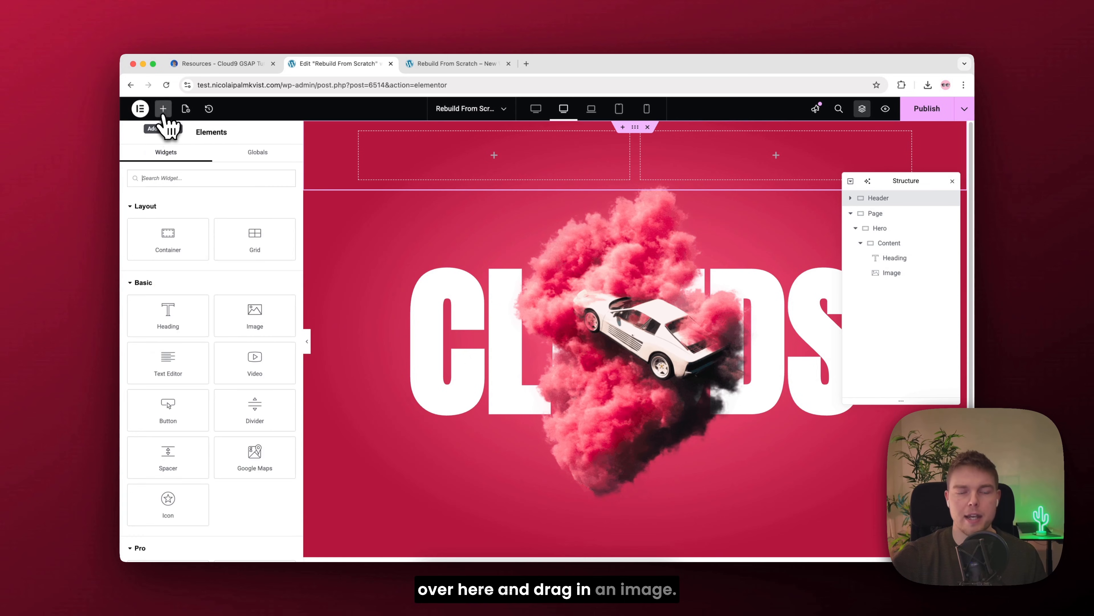
drag(249, 319, 444, 161)
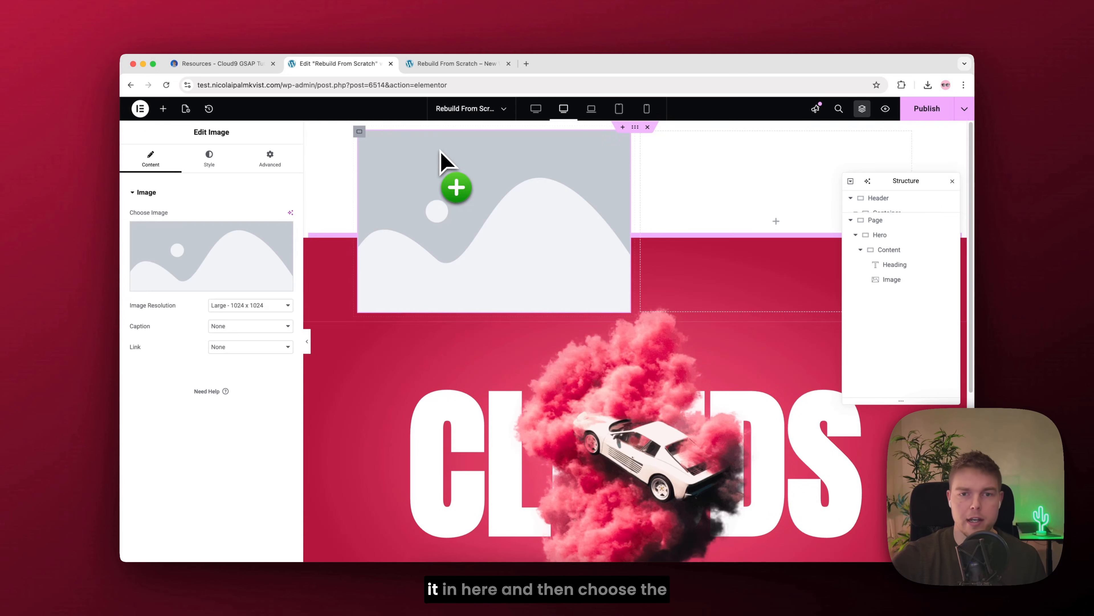
click(203, 259)
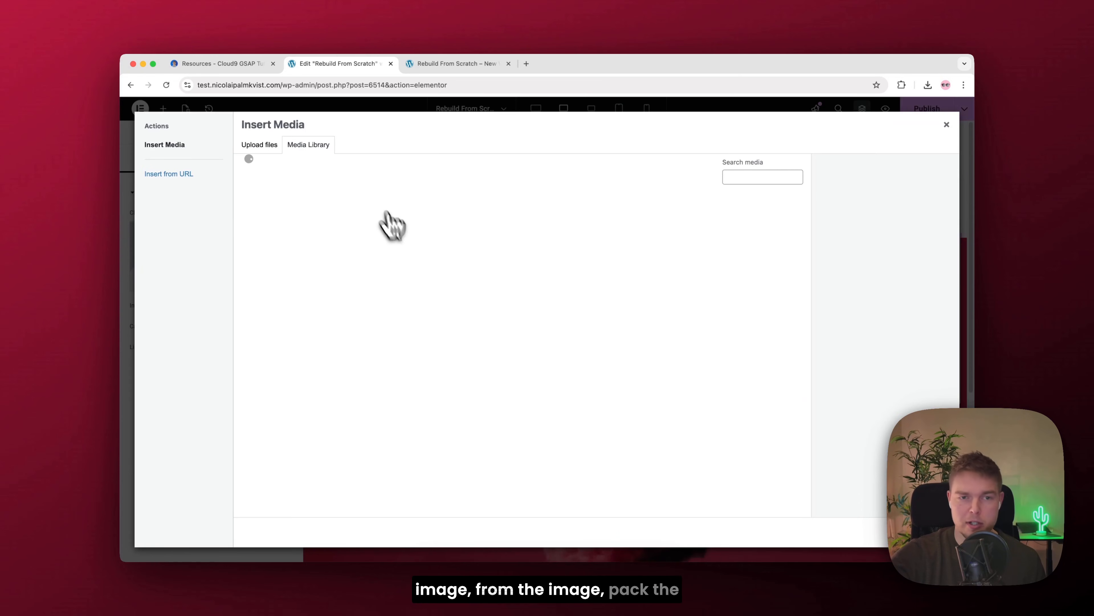
click(492, 239)
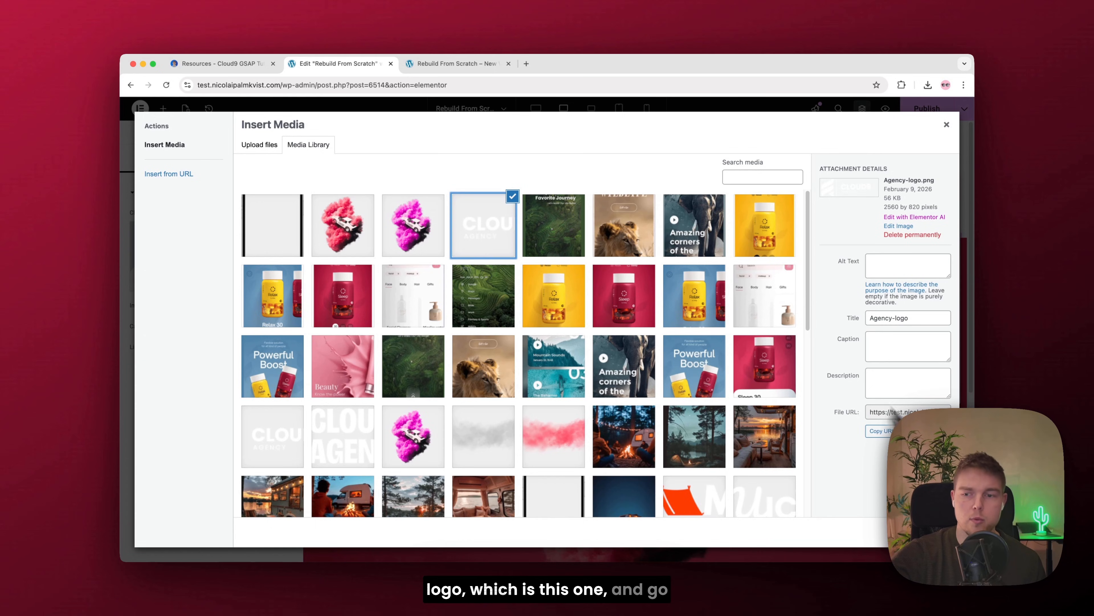
click(926, 533)
Step: Align the logo image to the left and set its width to 33%
click(211, 158)
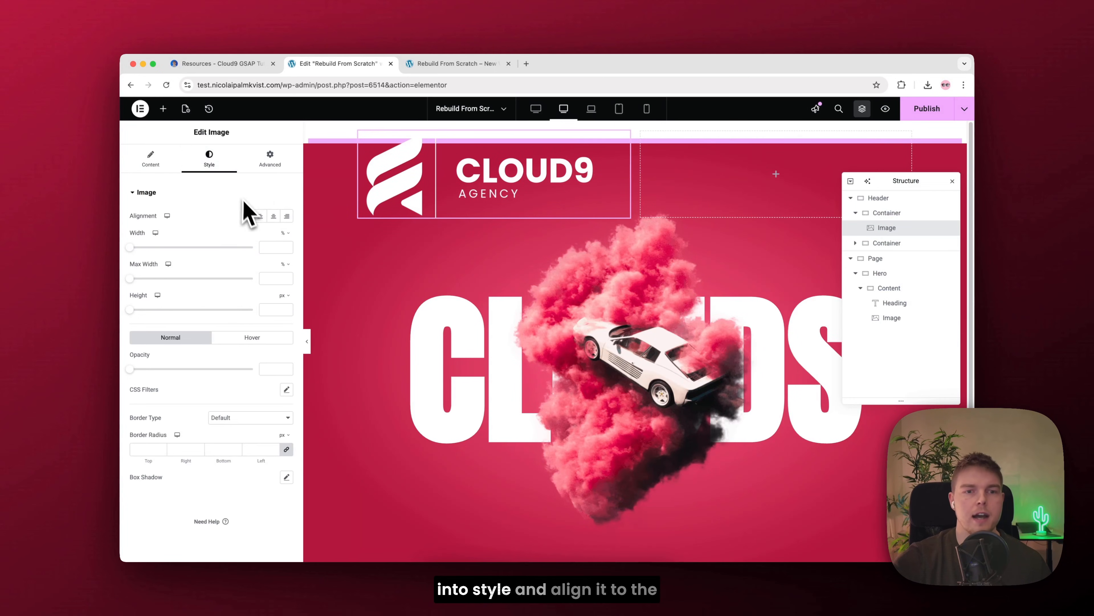
click(260, 216)
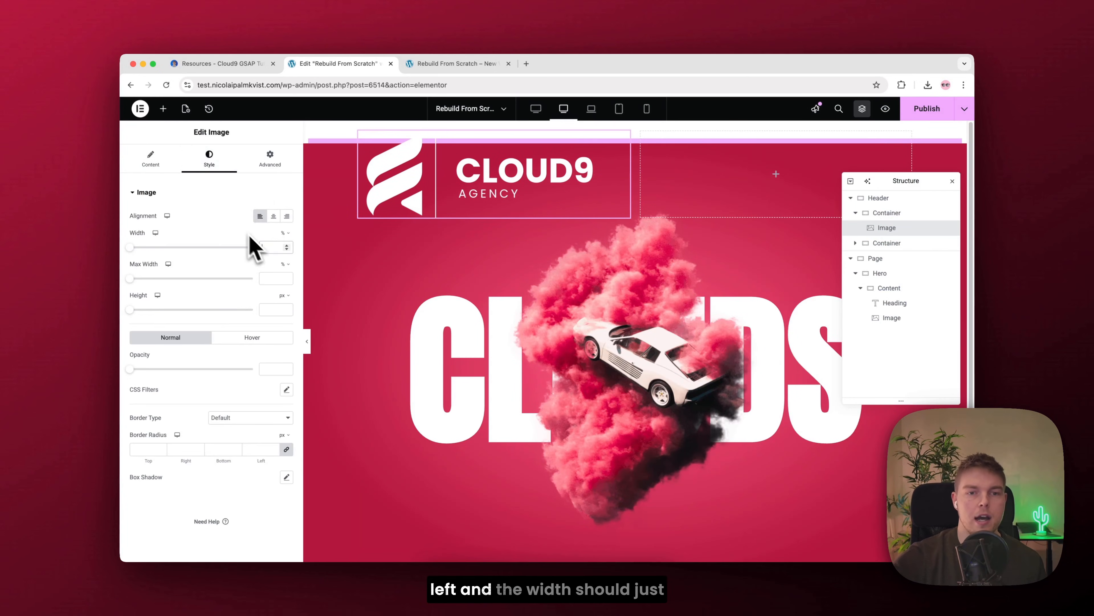
click(268, 248)
text(33)
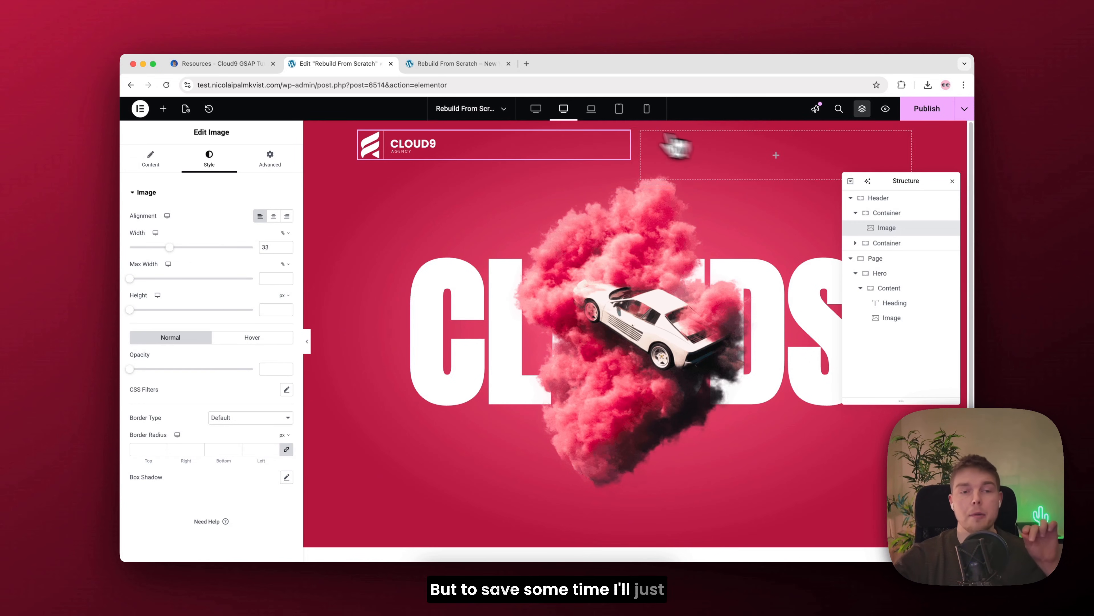
Step: Add an Icon List to the header's second column, set it to inline layout and remove its second and third items
click(164, 111)
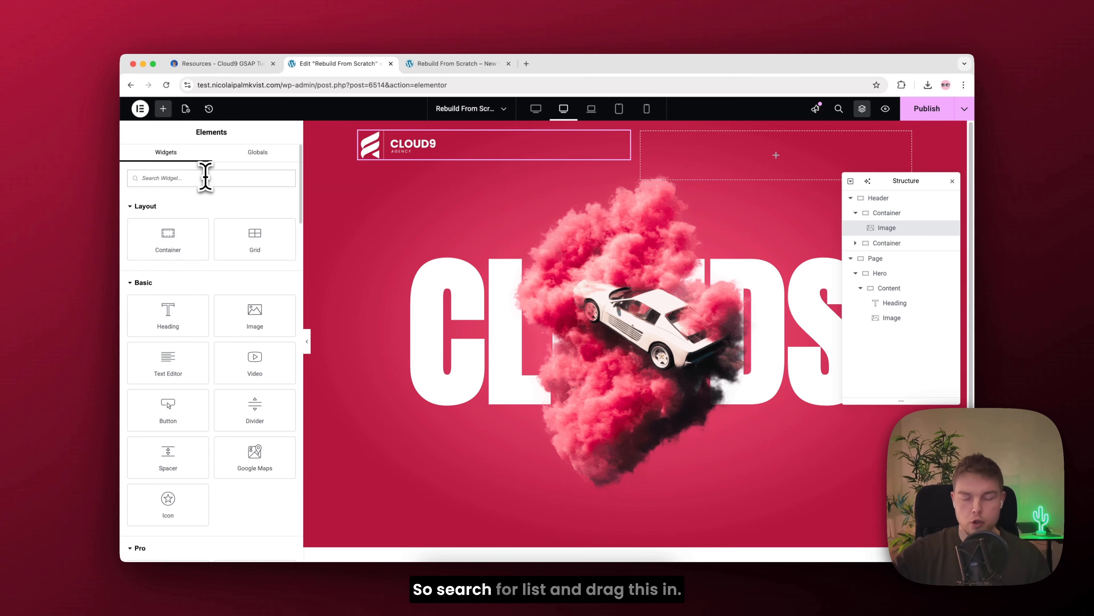
text(list)
drag(183, 220, 775, 155)
click(288, 216)
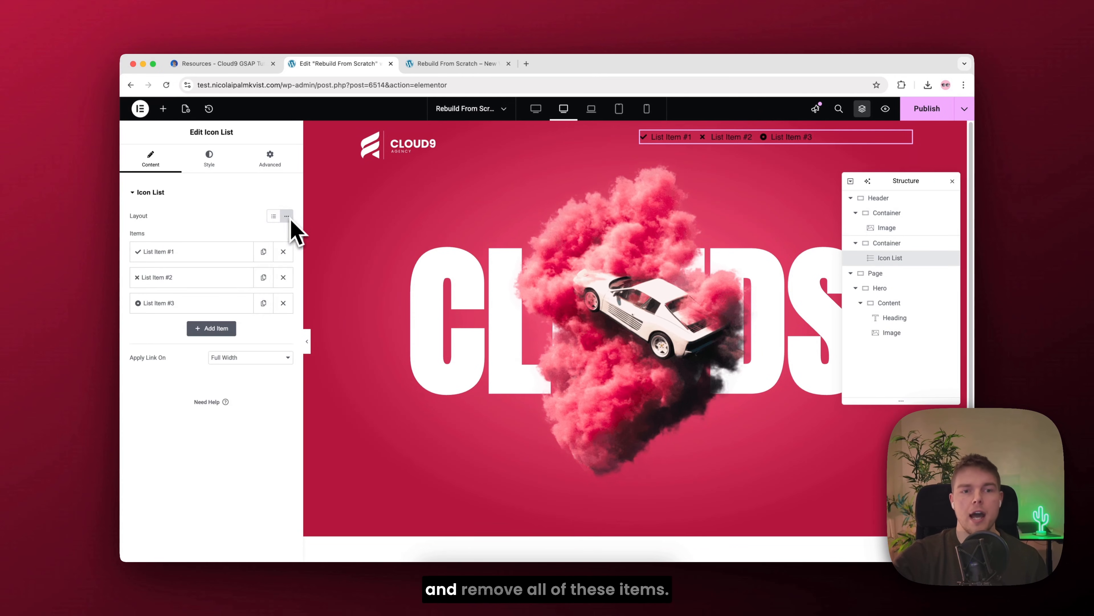
click(283, 278)
click(283, 277)
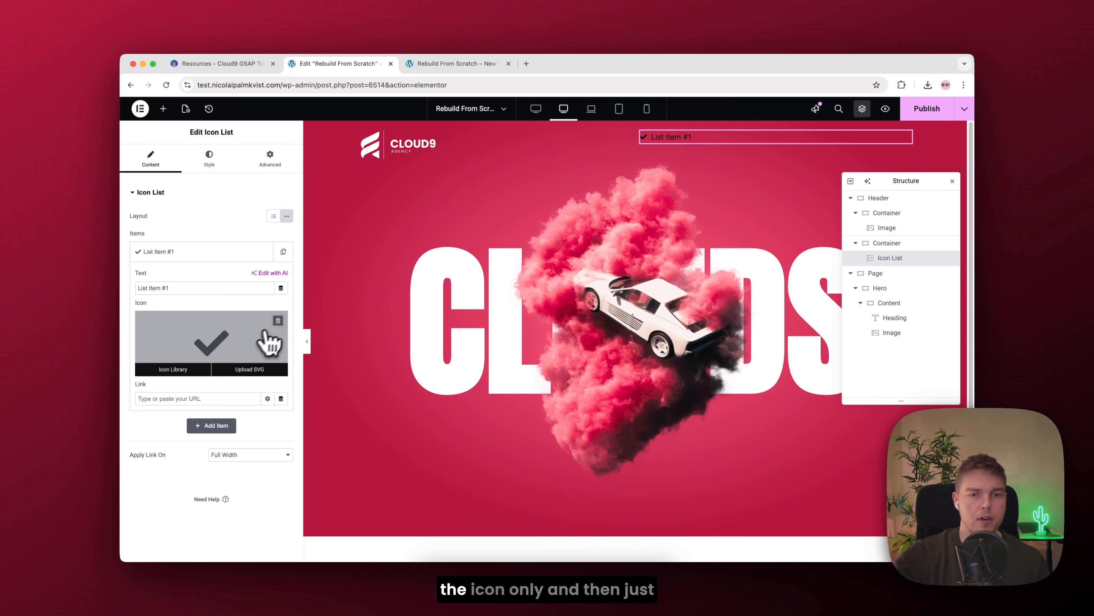
Step: Remove the remaining list item's icon, name it Home, and duplicate it into Services, Our Work and About us items
click(278, 320)
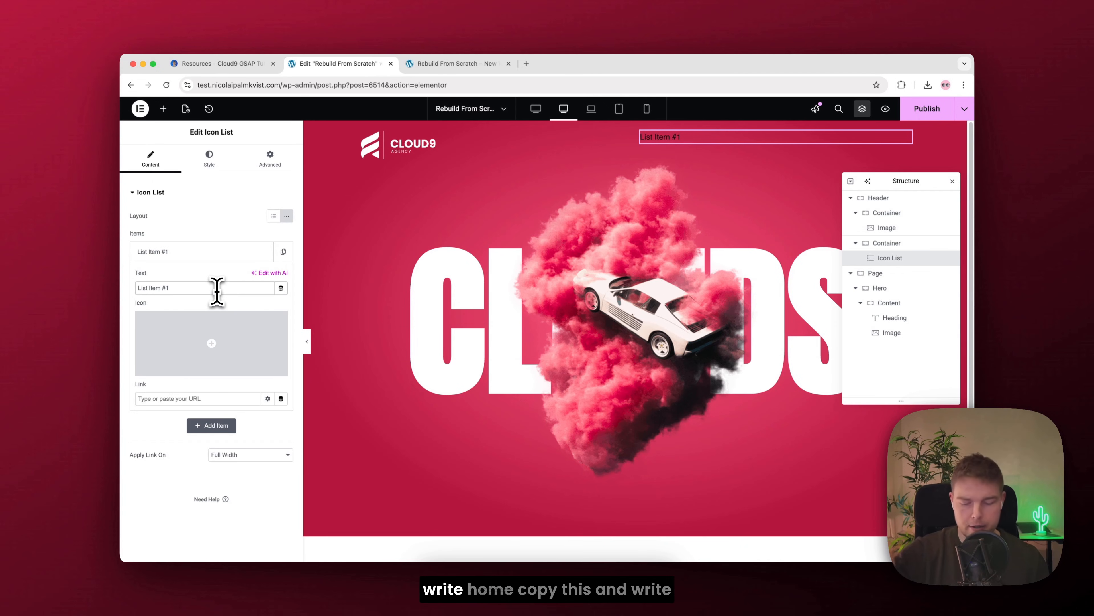
key(super+a)
text(Home)
click(209, 252)
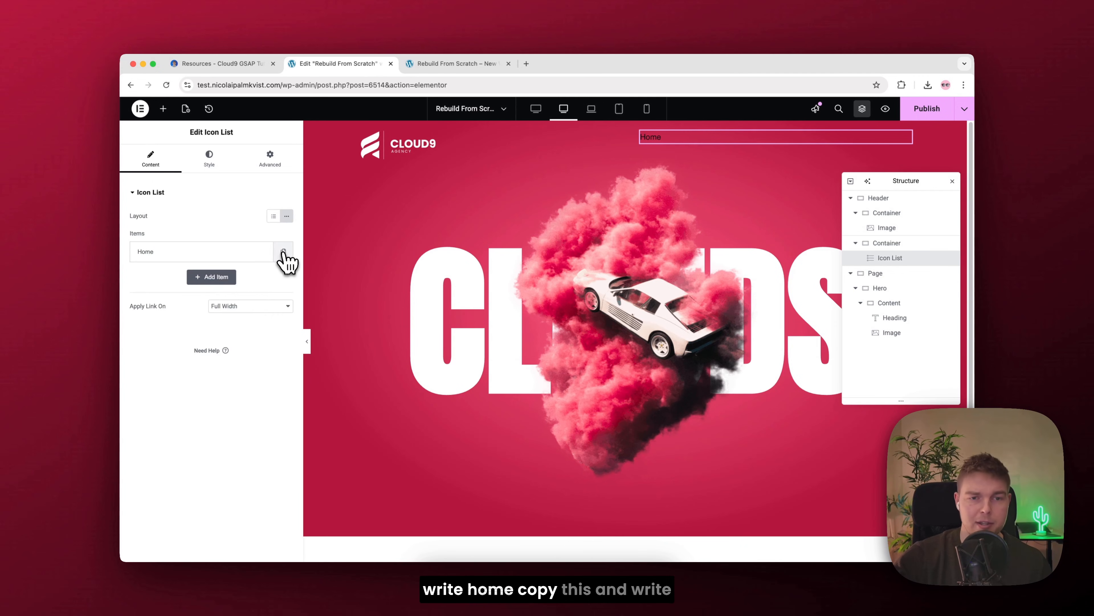
click(283, 252)
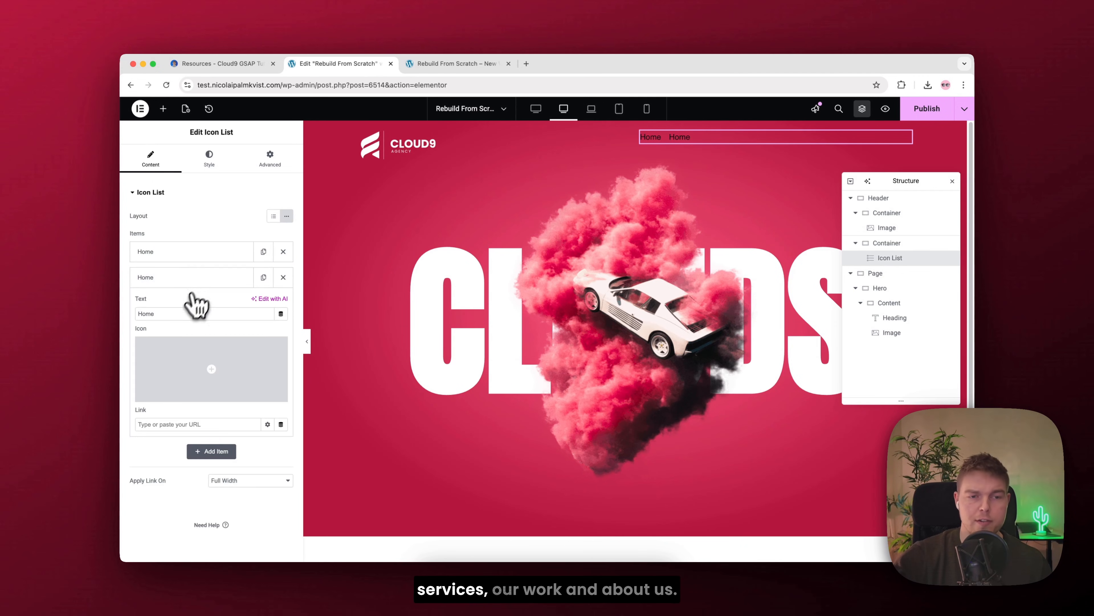
text(Our Work)
text(About us)
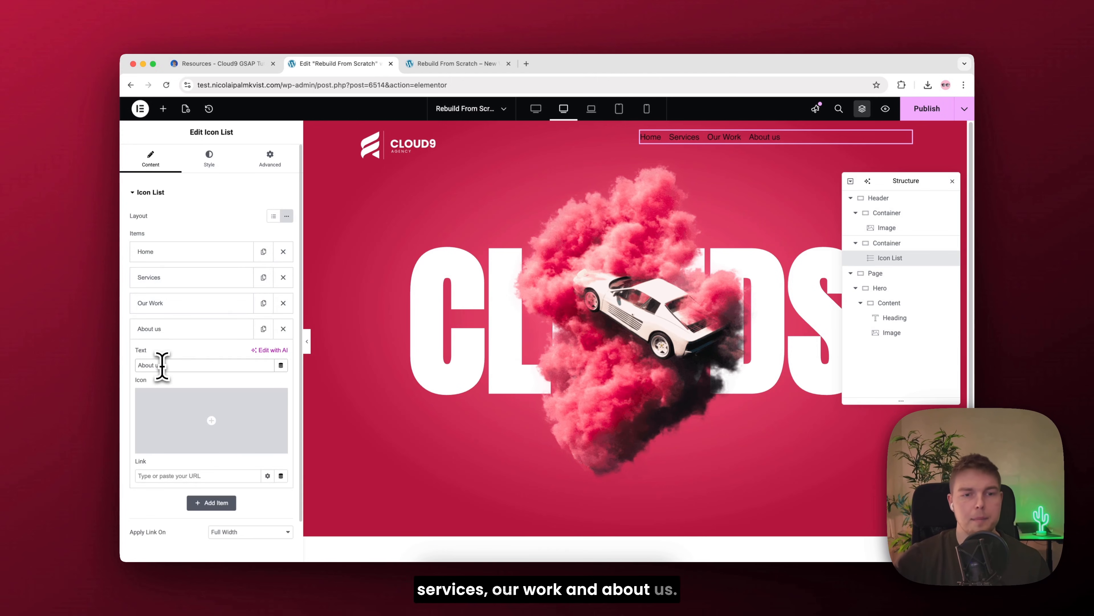
click(194, 328)
Step: Set the icon list's text typography to the Bai Jamjuree font with a weight of 500
click(209, 158)
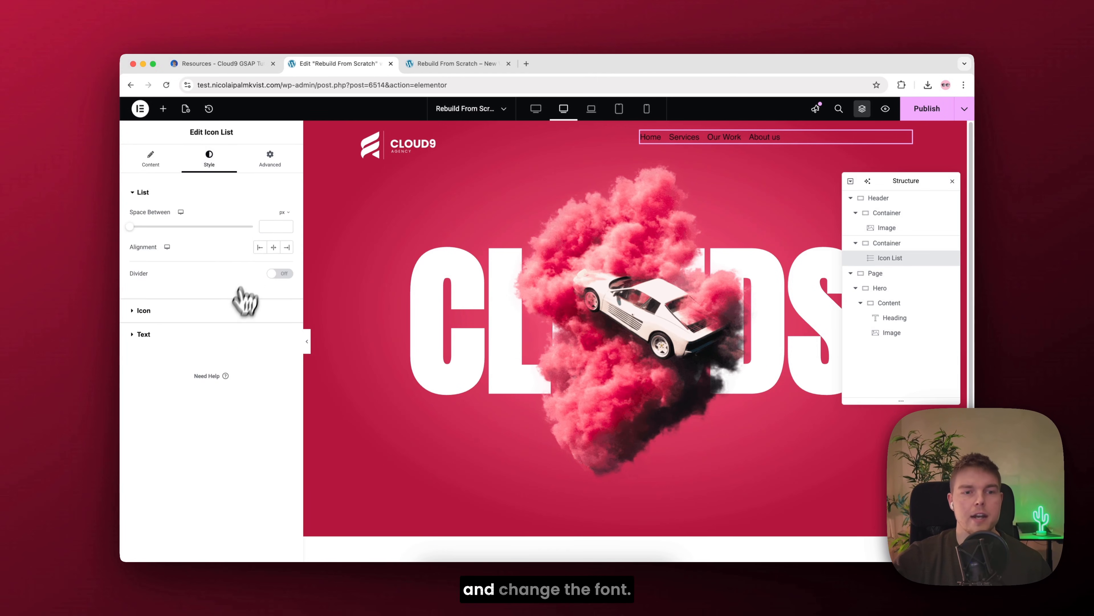
click(158, 336)
click(287, 263)
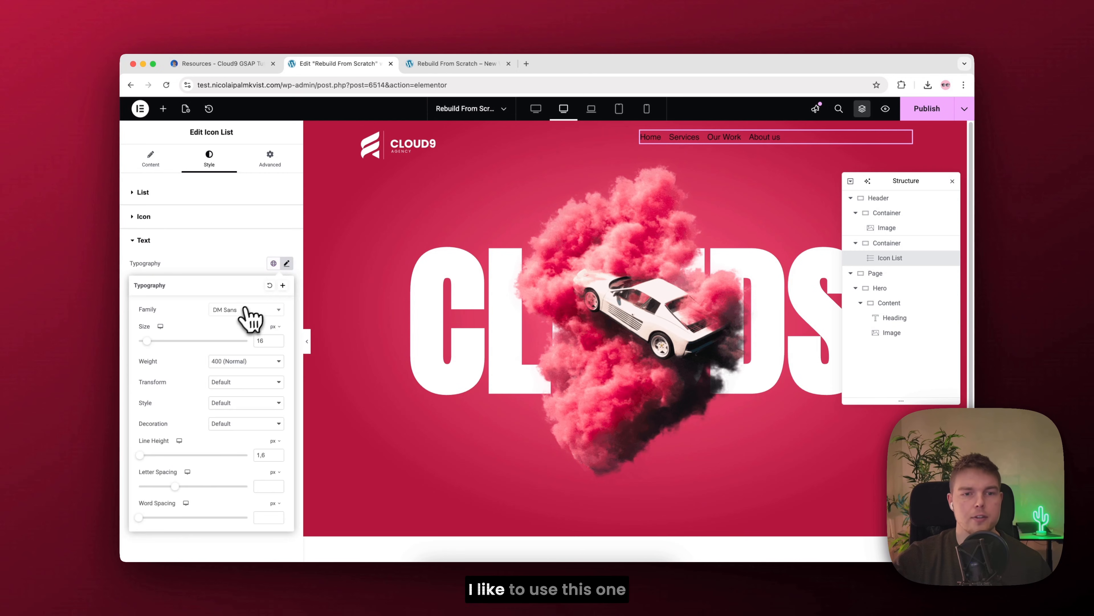
click(245, 310)
click(242, 311)
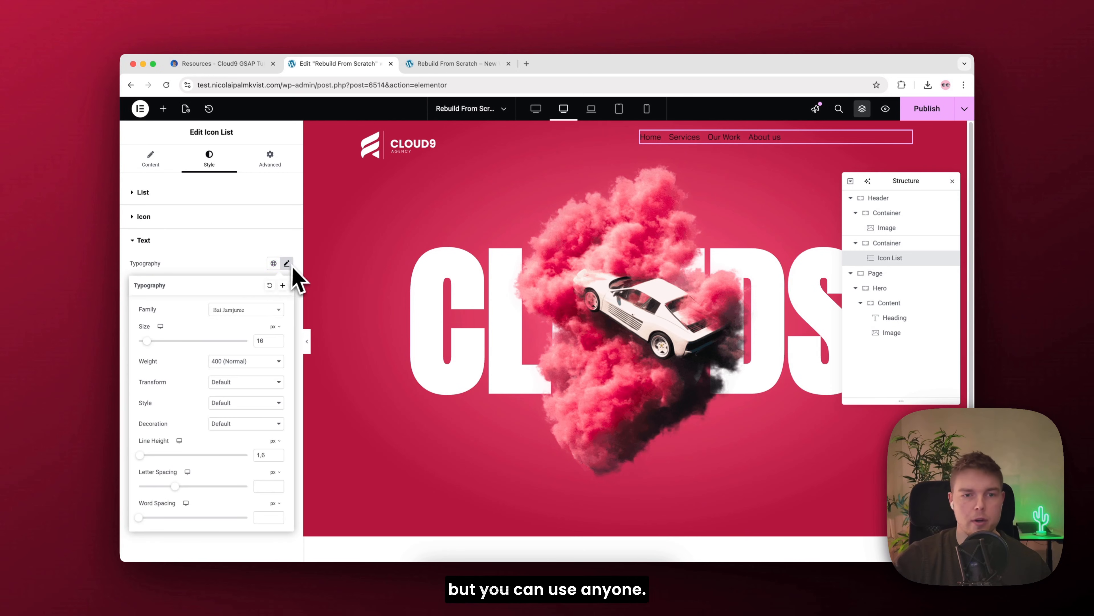
click(238, 366)
click(236, 378)
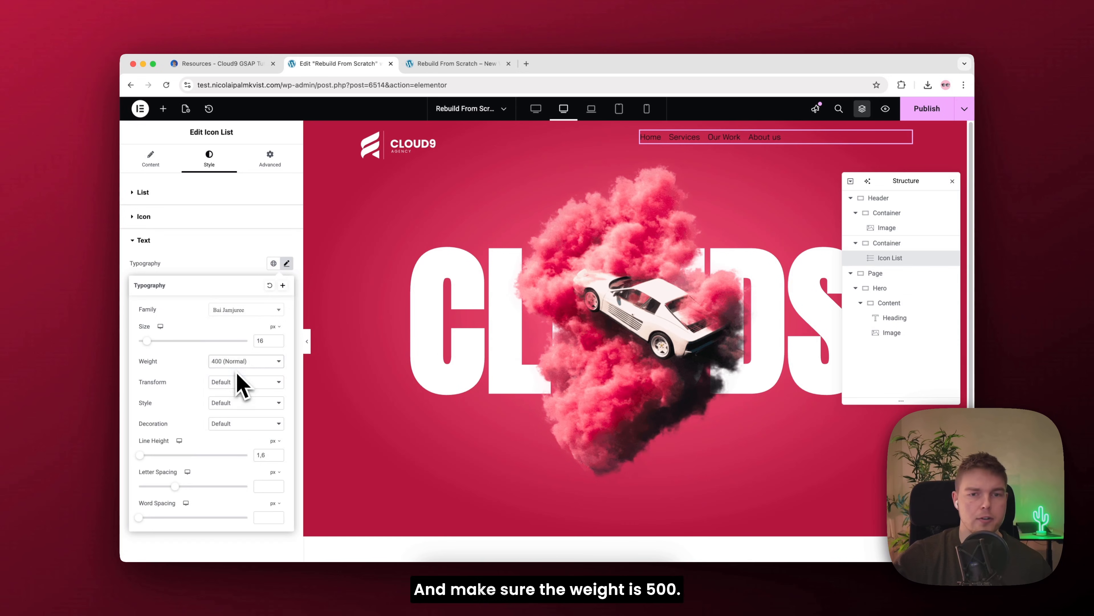
click(286, 263)
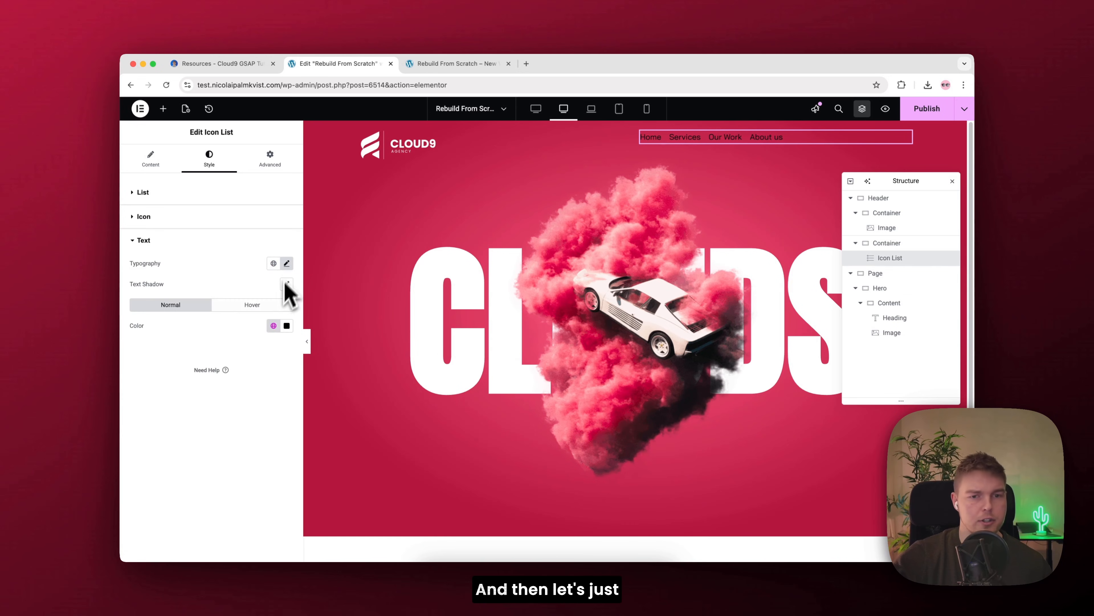
Step: Set the icon list's text color to white, #FFFFFF
click(286, 325)
drag(284, 405, 170, 324)
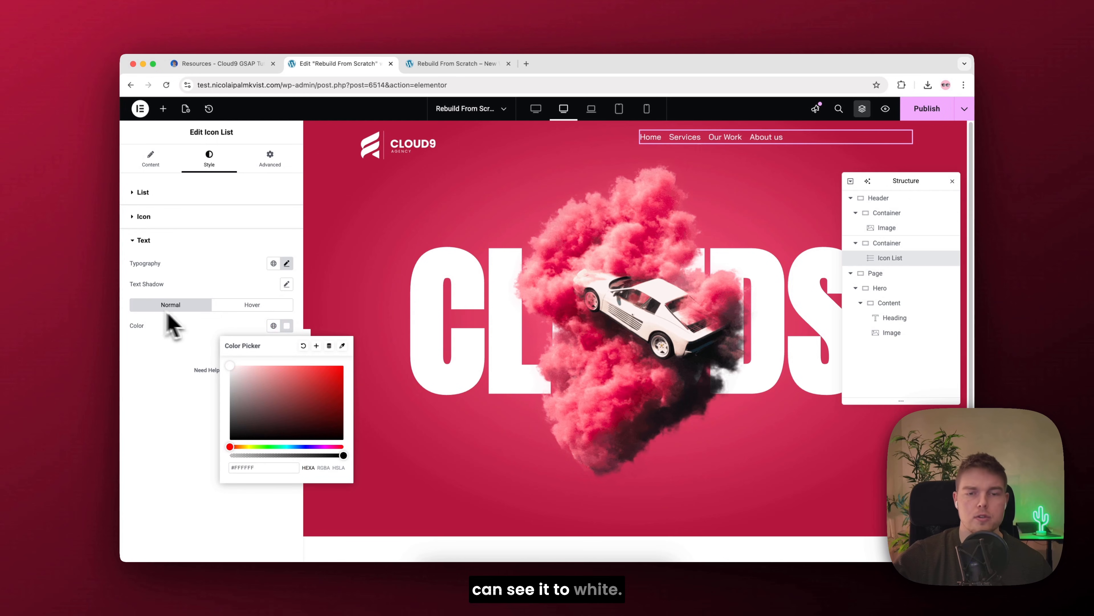
click(293, 339)
Step: Add a Button widget below the icon list in the header and set its text to "Start a project"
click(162, 109)
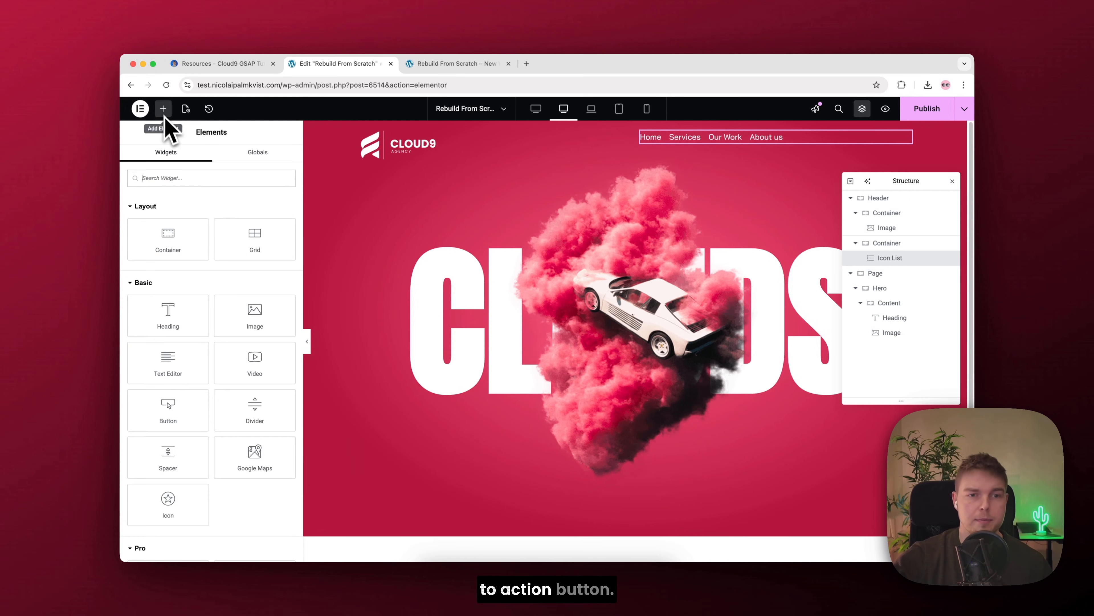
text(but)
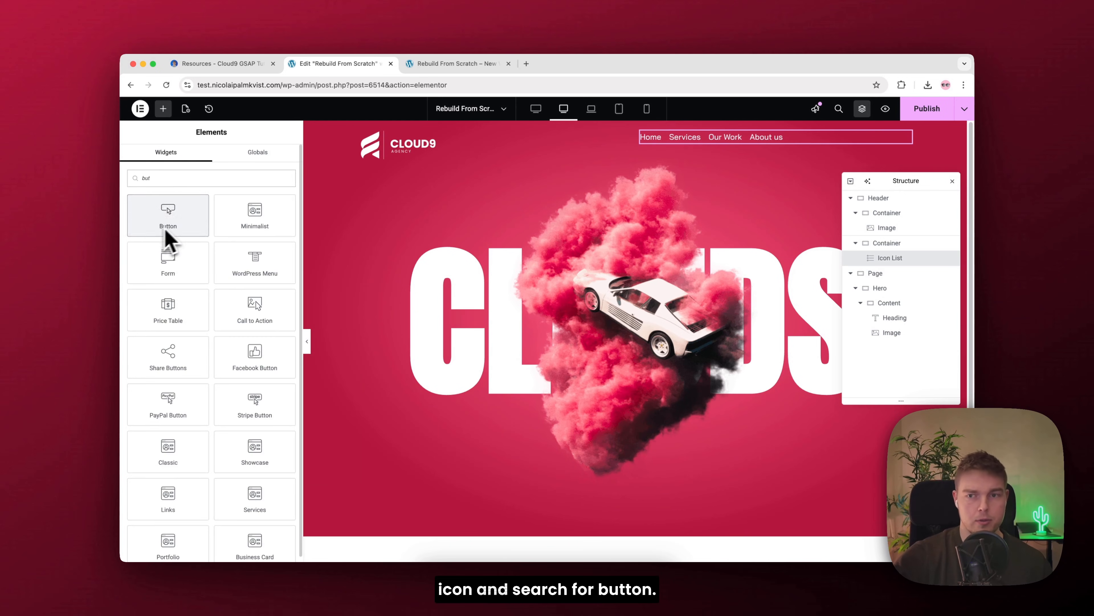
drag(168, 233, 840, 175)
text(Start a project)
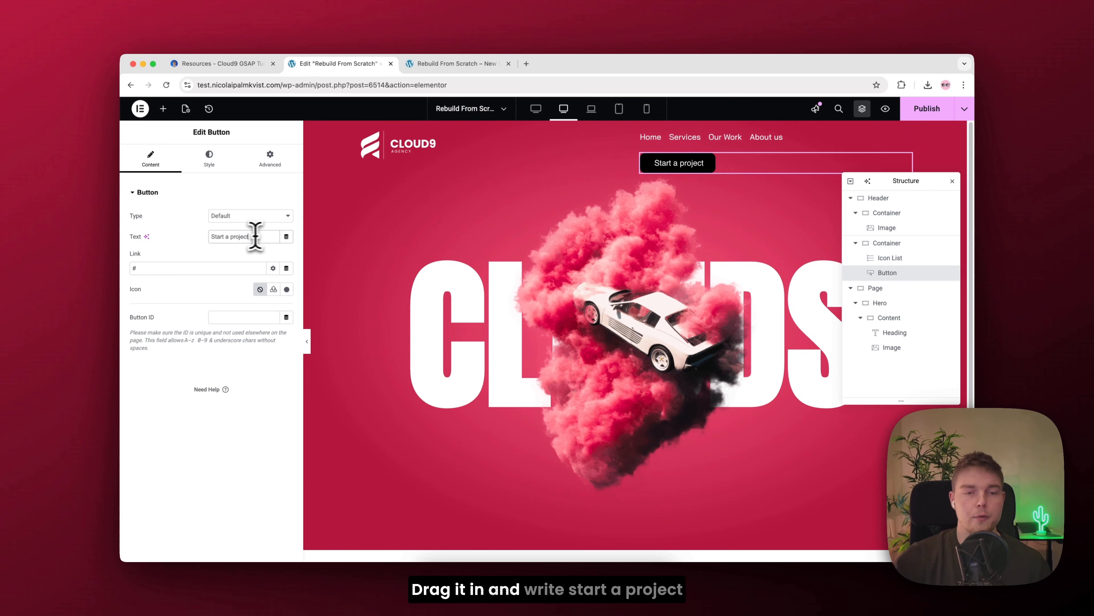
Step: Give the button the circled right-arrow icon from the icon library and place it at the end of the text
click(287, 289)
click(508, 238)
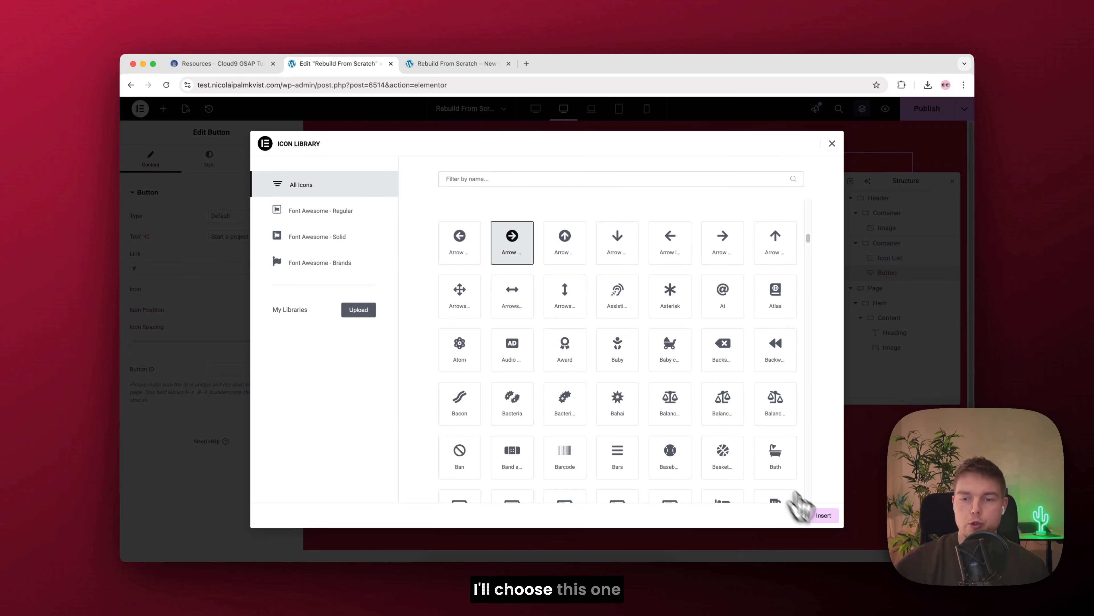
click(816, 517)
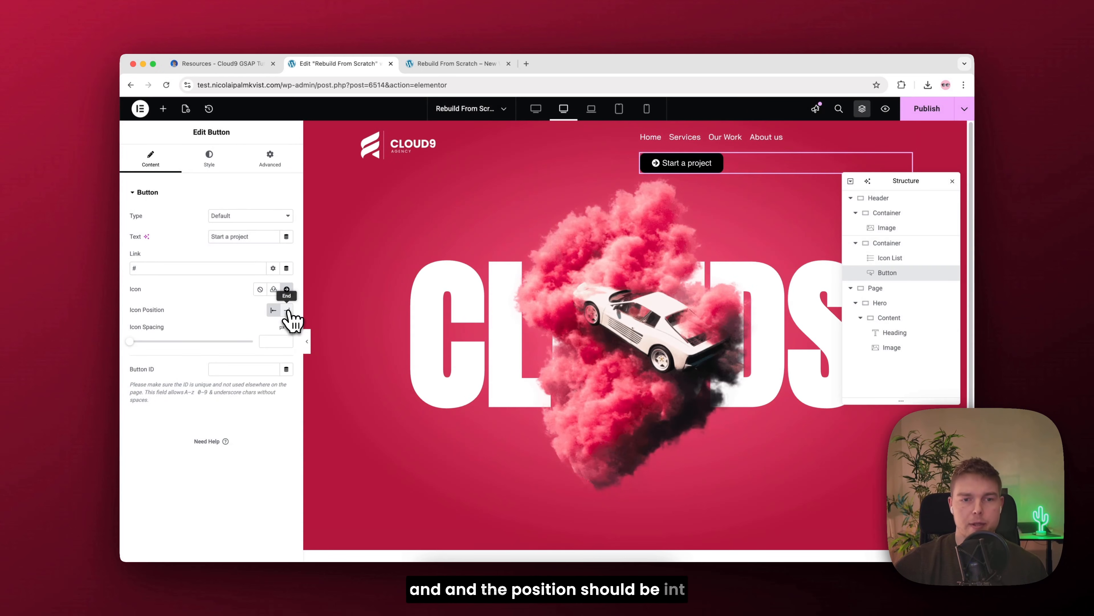
click(288, 311)
Step: Set the Start a project button's typography to the Bai Jamjuree font with a weight of 500
click(209, 160)
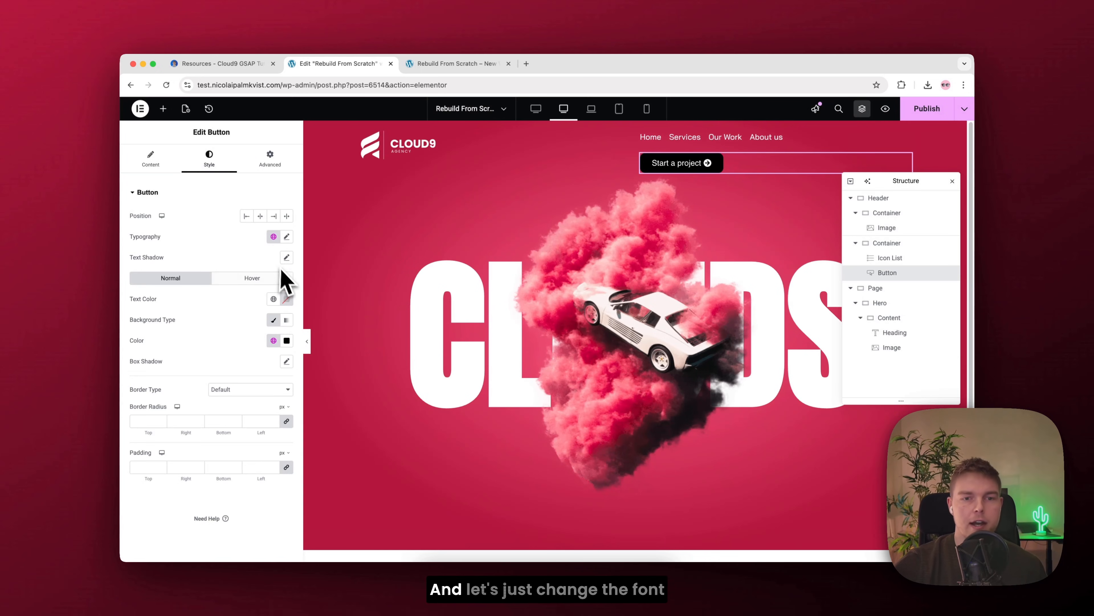
click(287, 236)
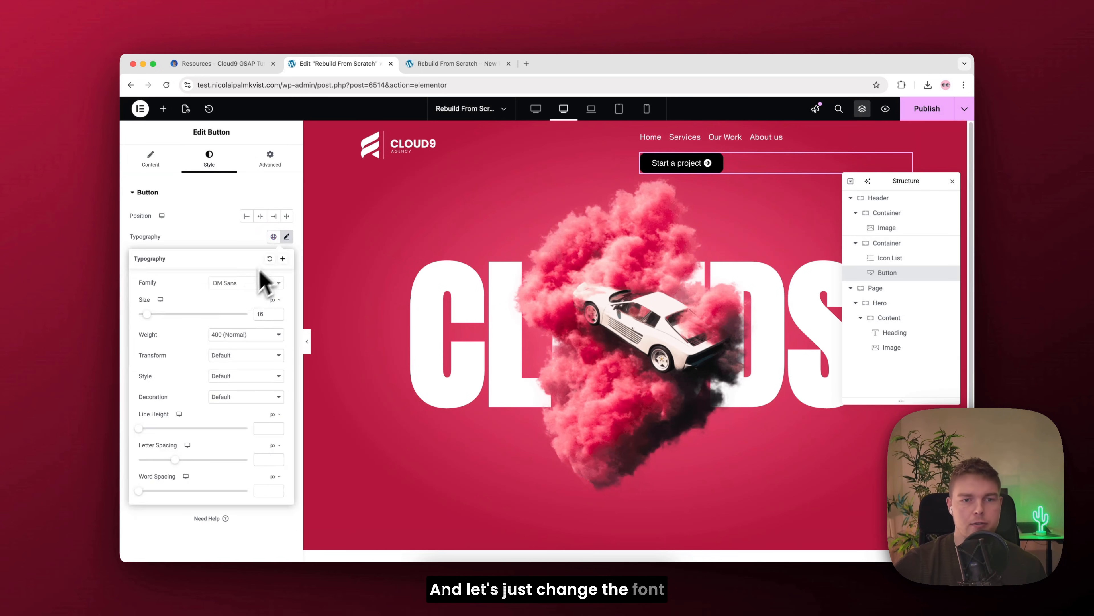
click(246, 283)
text(bai)
click(230, 323)
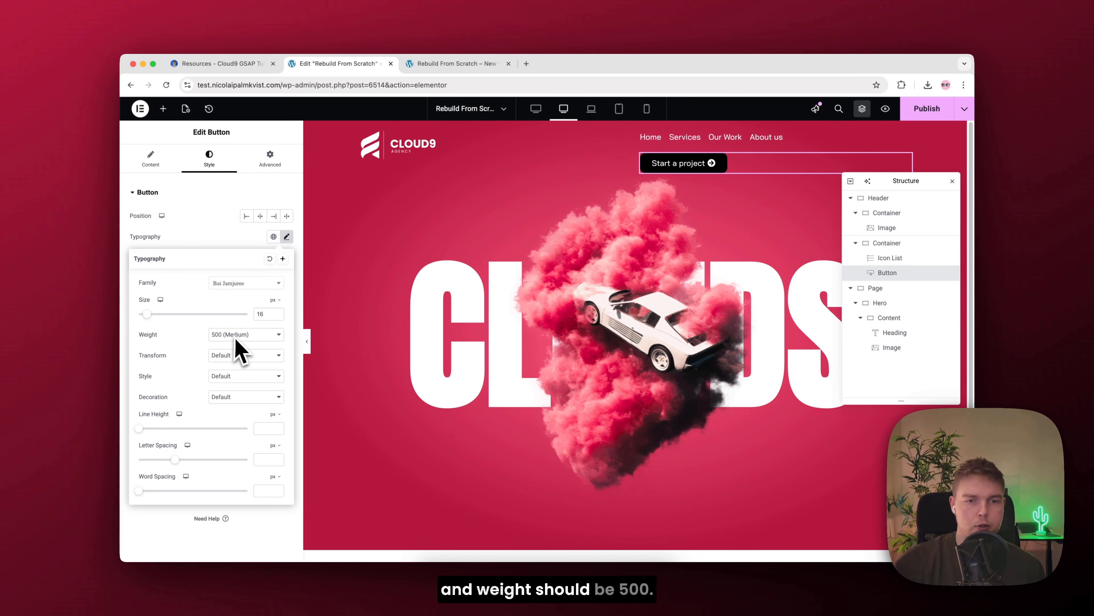
click(287, 237)
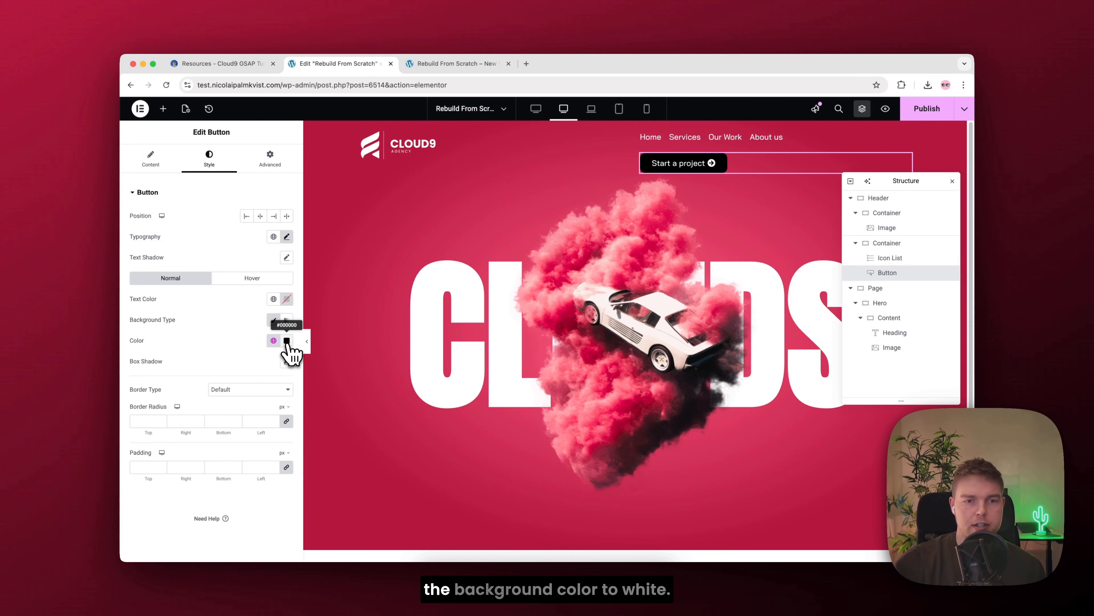
Step: Make the button's background white and set its text color by sampling the crimson of the page background
click(286, 340)
drag(292, 425, 179, 373)
click(286, 299)
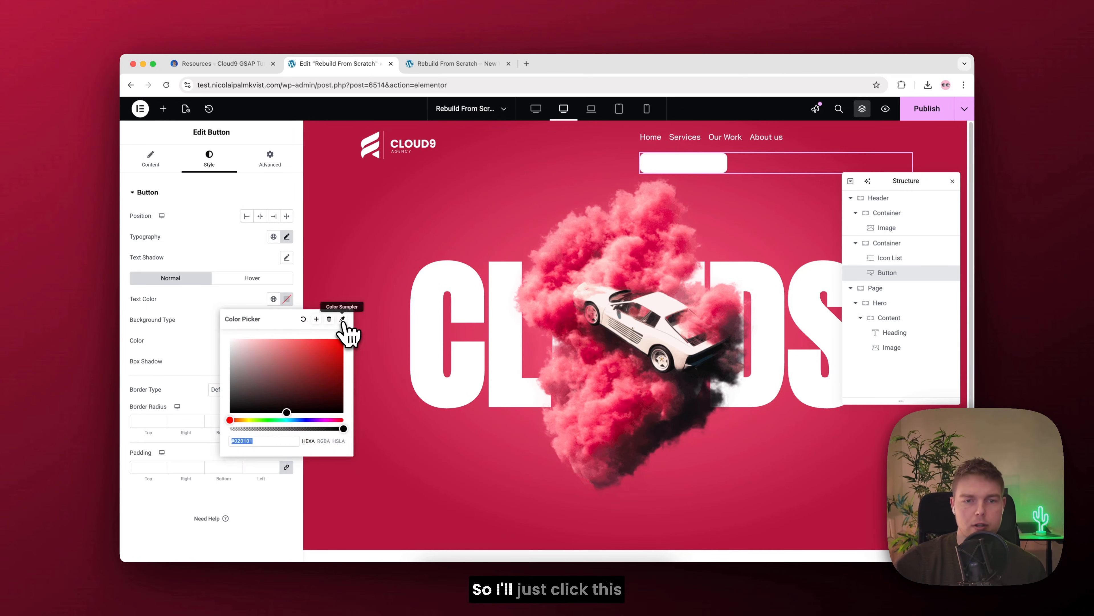
click(342, 319)
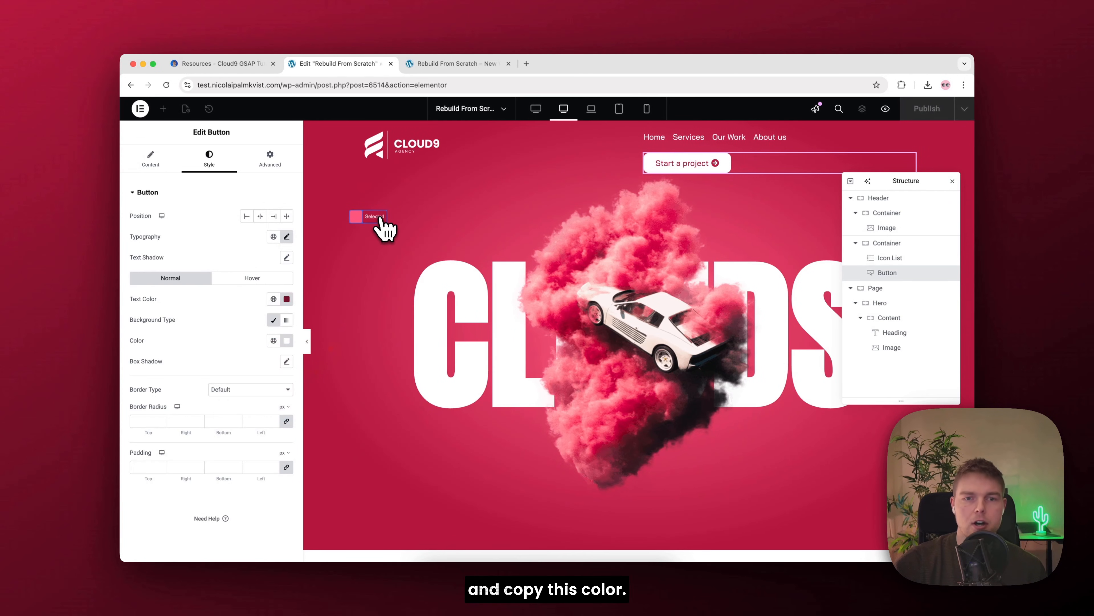
click(380, 219)
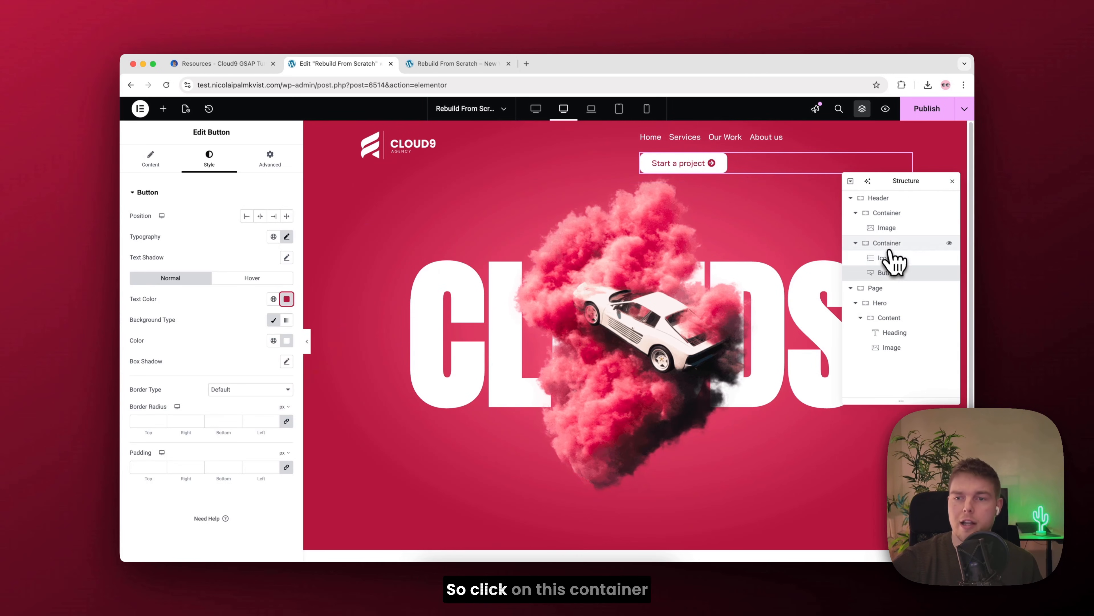
Step: Lay out the header container holding the icon list and button as a row, justified to the end and center-aligned
click(875, 244)
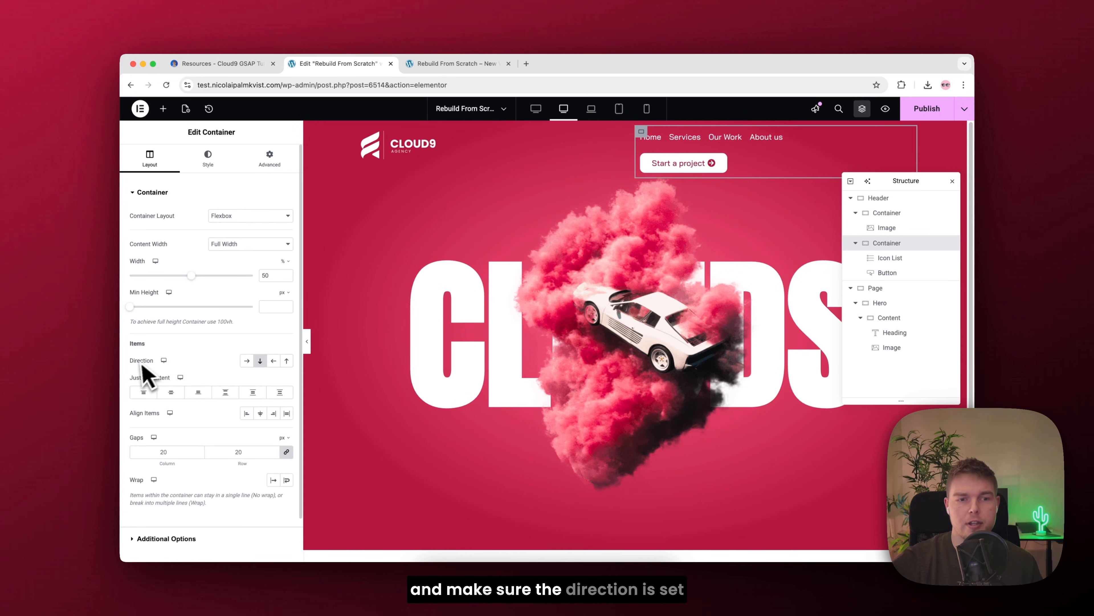
click(246, 360)
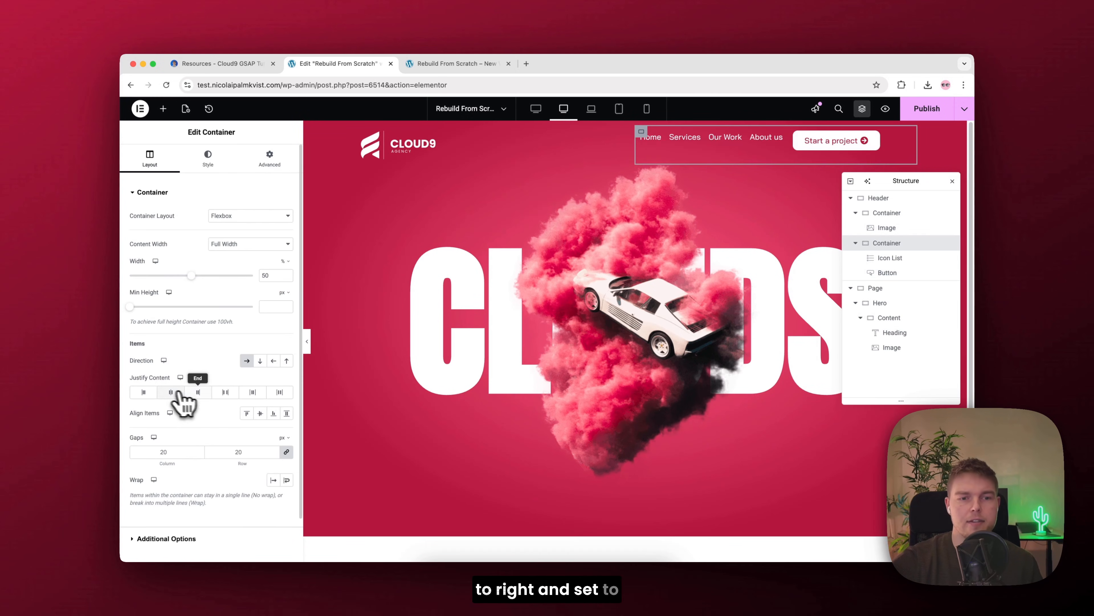
click(200, 393)
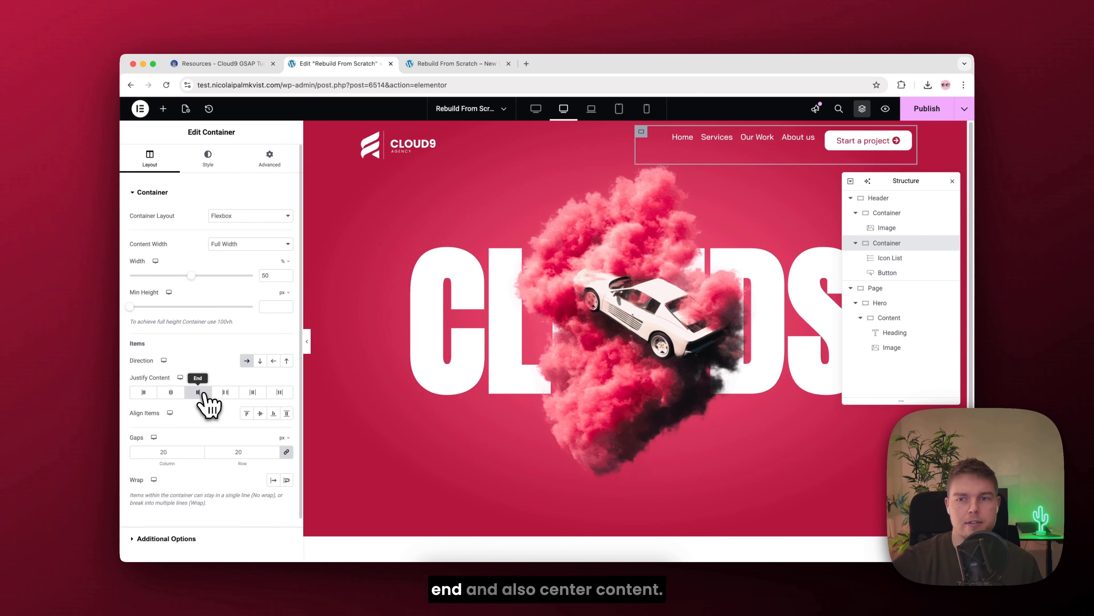
click(261, 413)
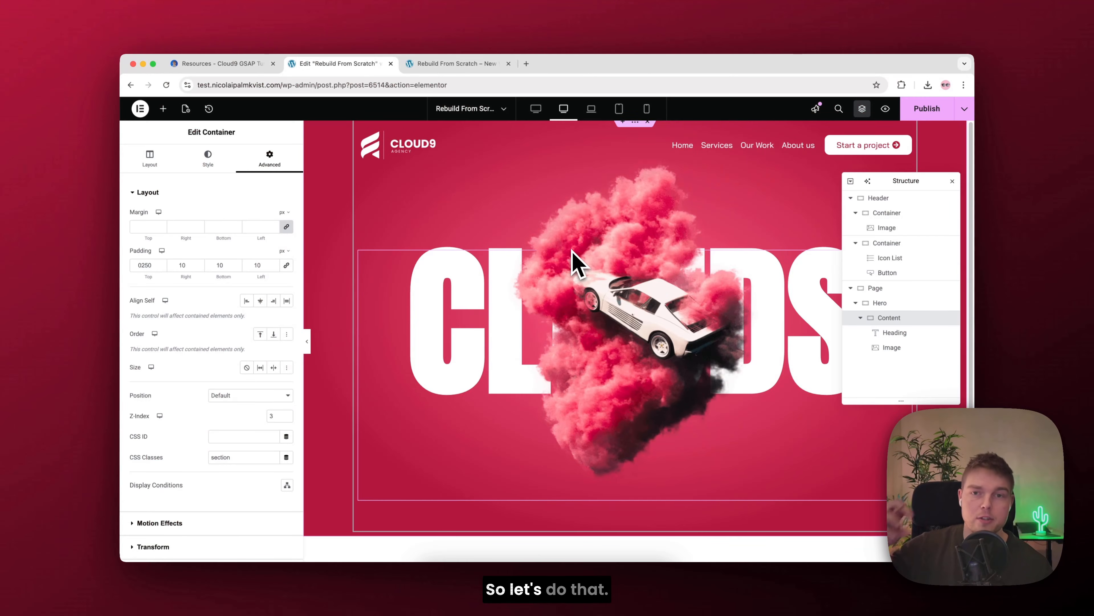
Step: Open the Template Club website in a new browser tab and browse its collection of Elementor templates
click(526, 63)
text(nicolaipalmkvist.com)
key(Return)
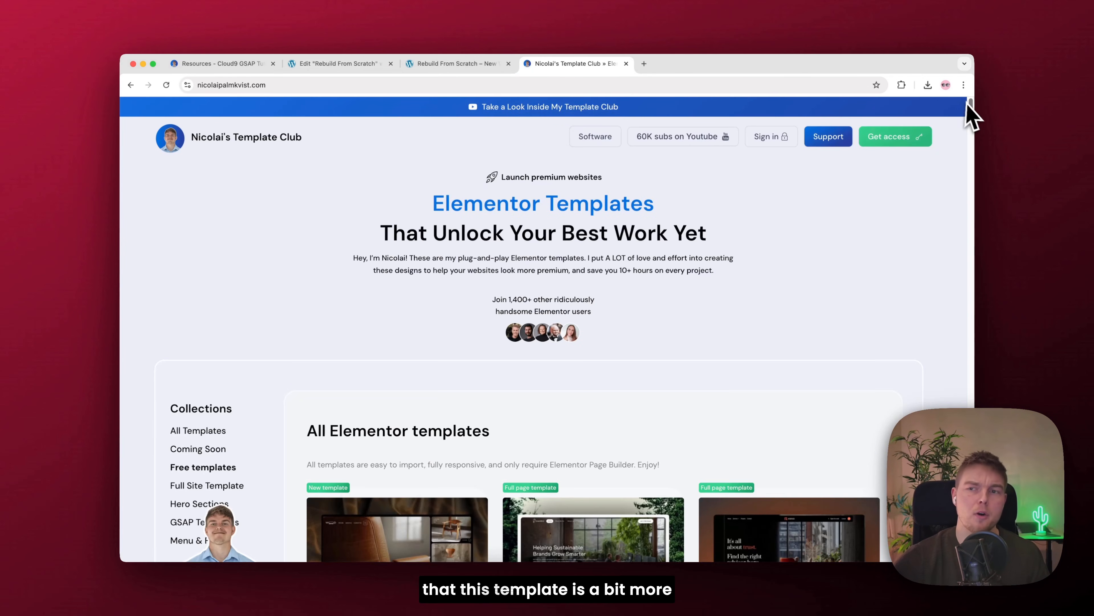
drag(967, 106, 969, 126)
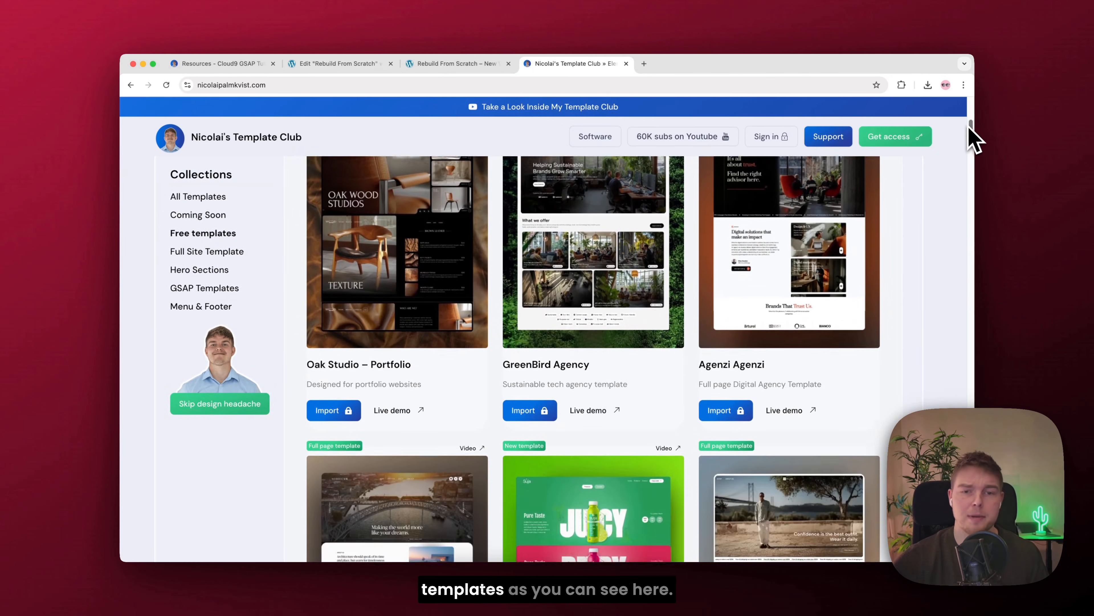
scroll(970, 128, down, 12)
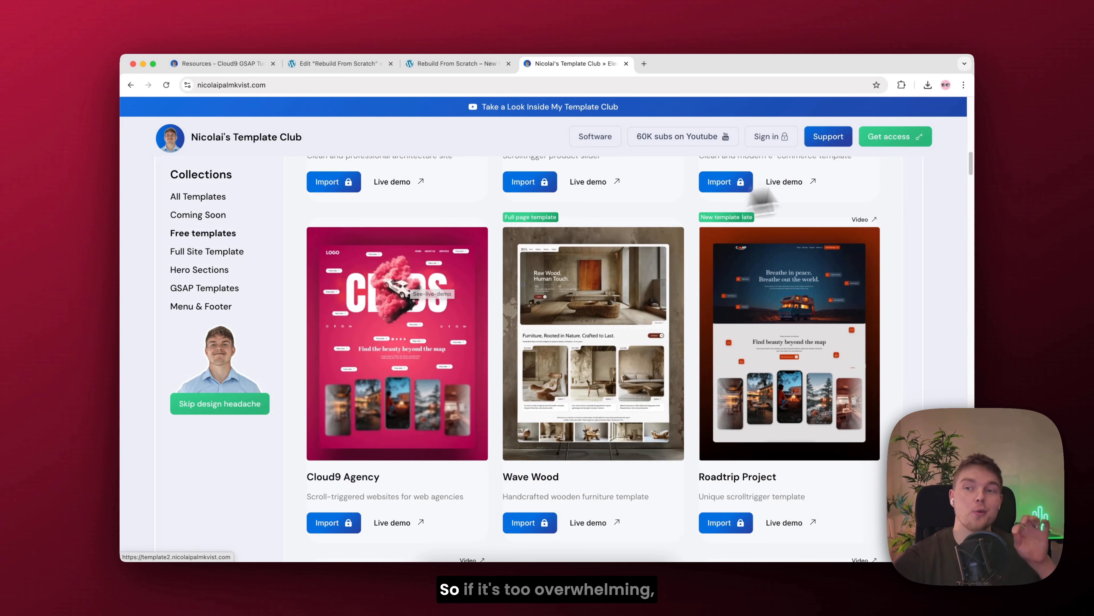
drag(973, 170, 954, 216)
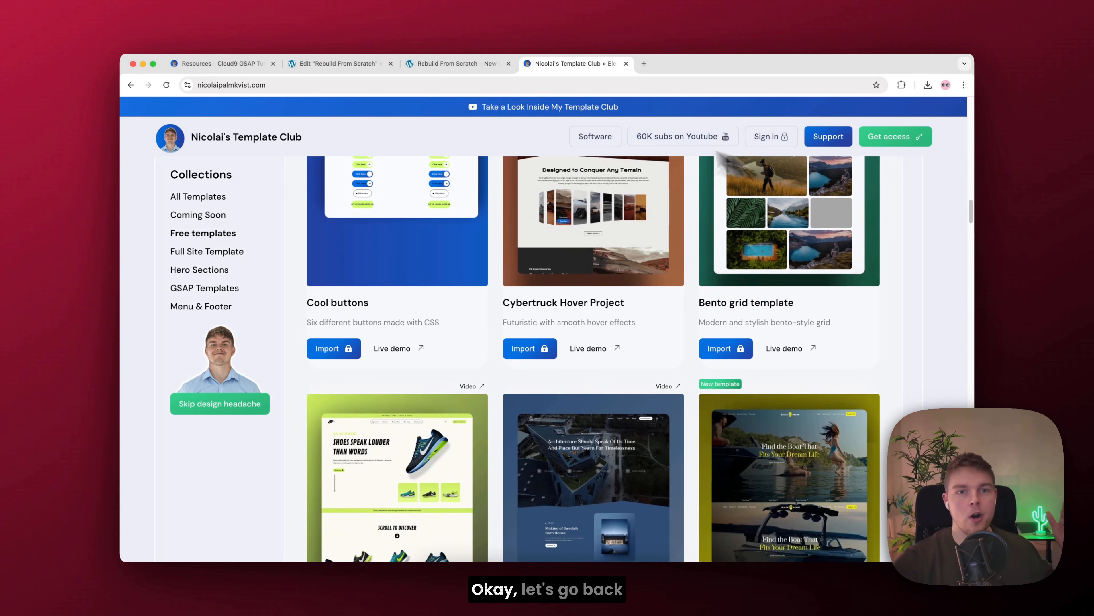
Step: Return to the Elementor editor and collapse the Header and Content containers in the page structure
click(345, 65)
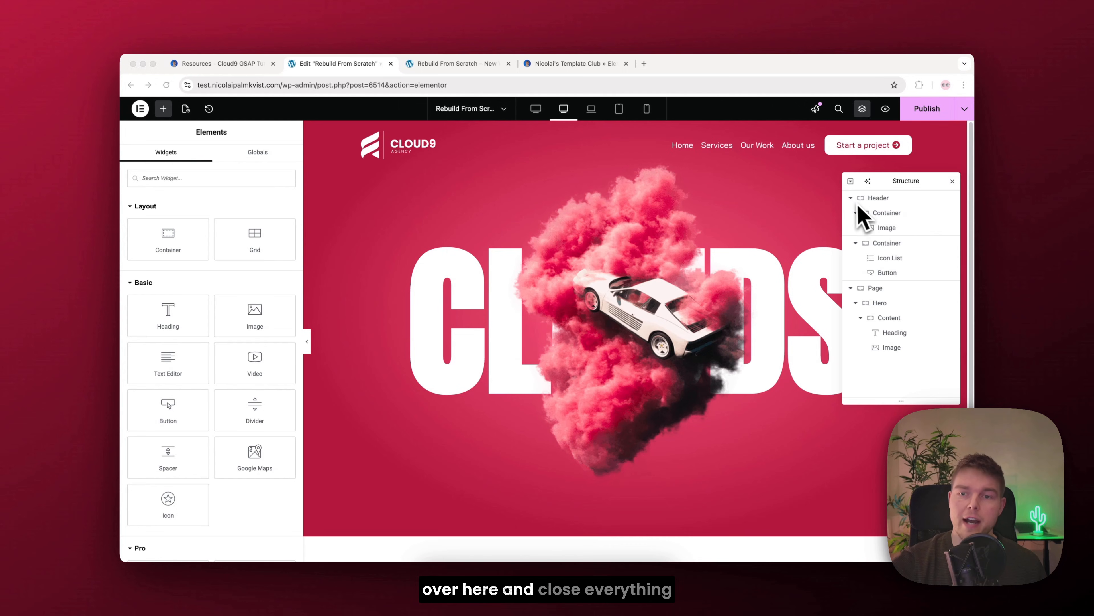
click(857, 210)
click(851, 198)
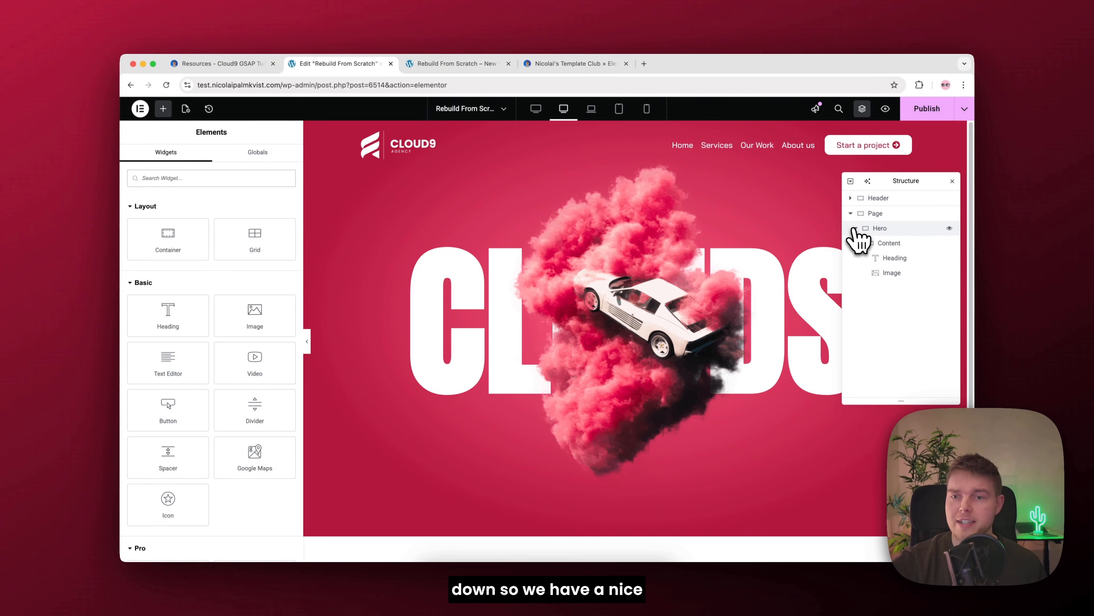
click(861, 244)
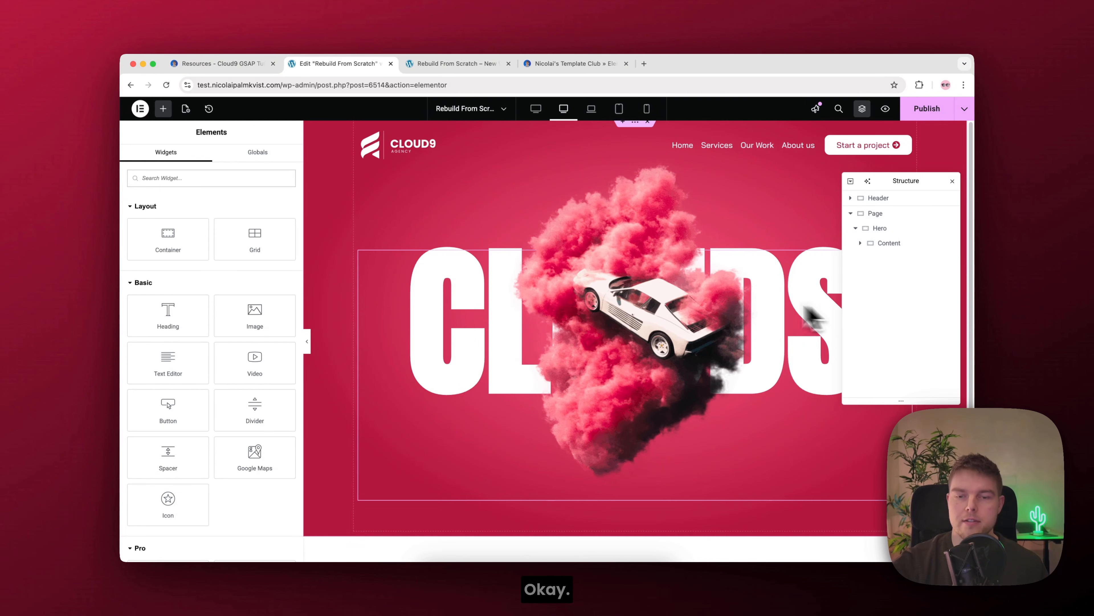
Step: Add a single-column Flexbox container below the hero section and set its content width to Full Width
scroll(627, 363, down, 3)
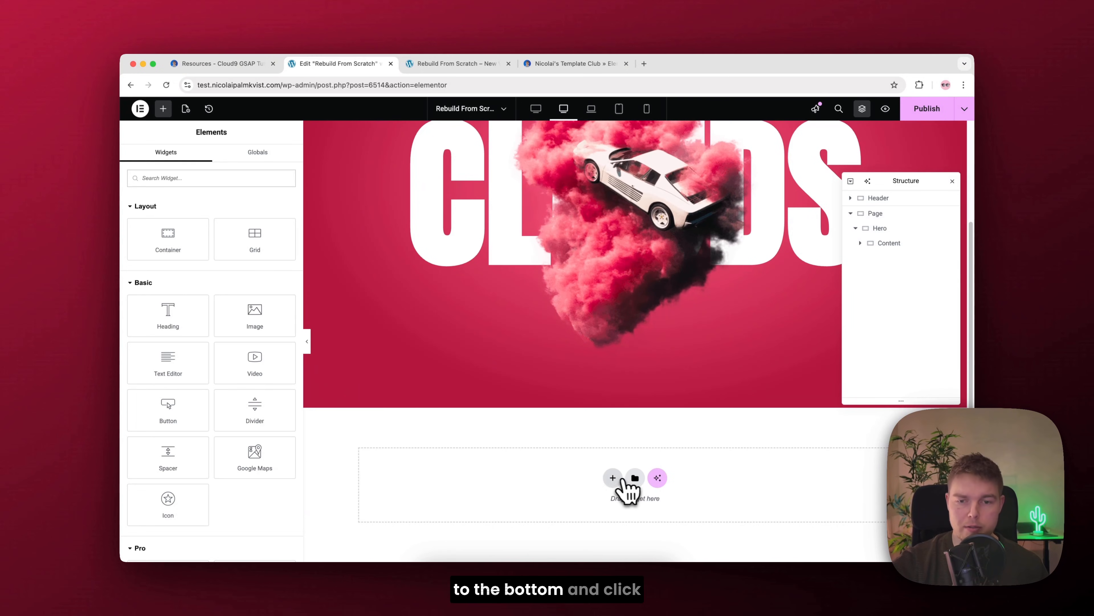
click(613, 478)
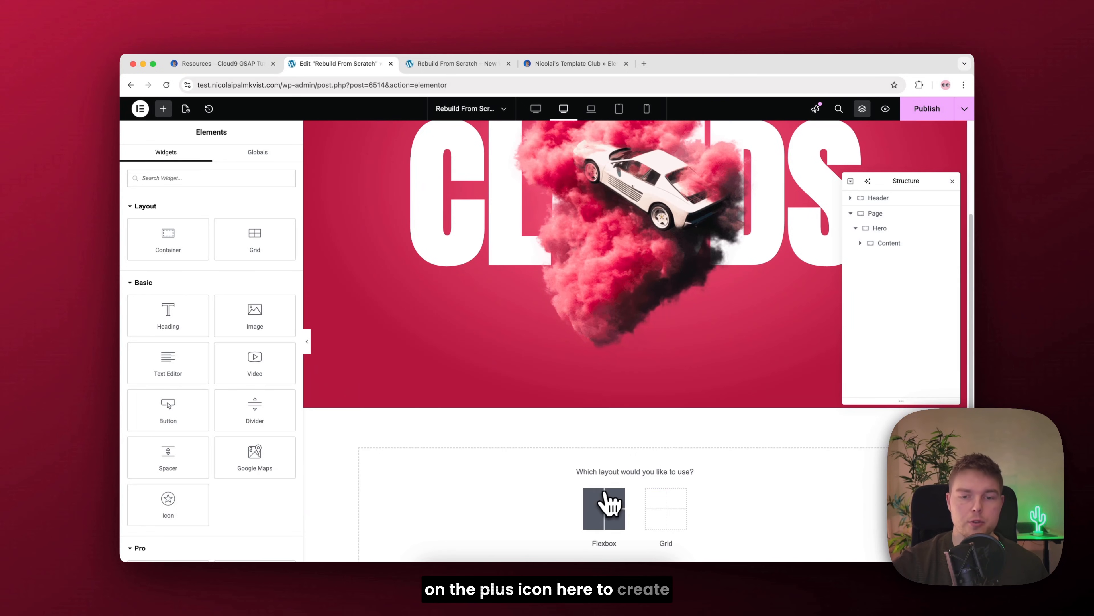
click(605, 504)
click(553, 508)
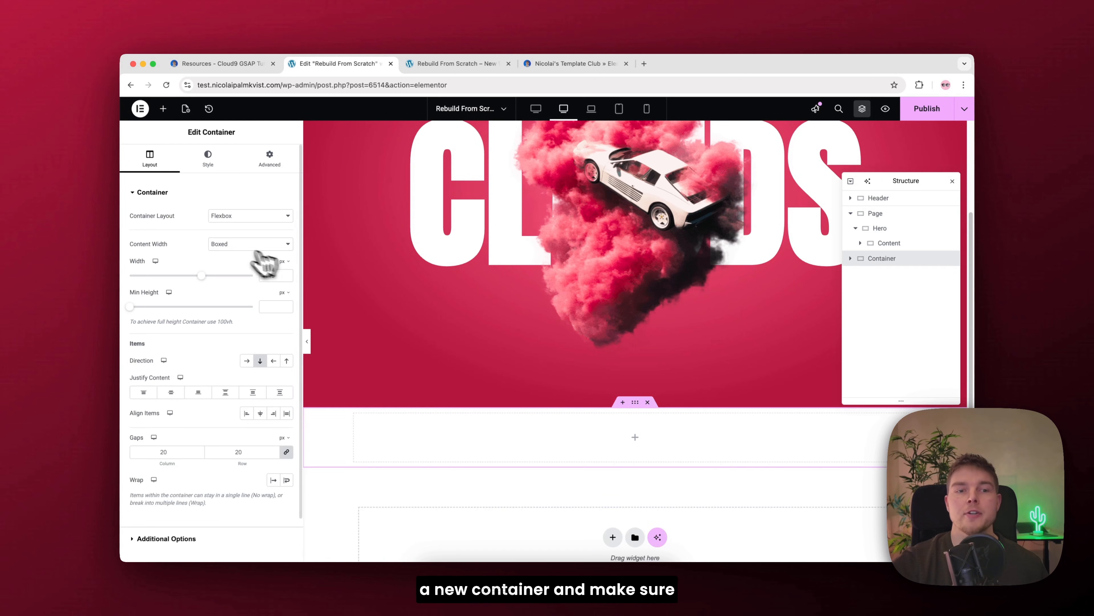
click(243, 245)
click(236, 257)
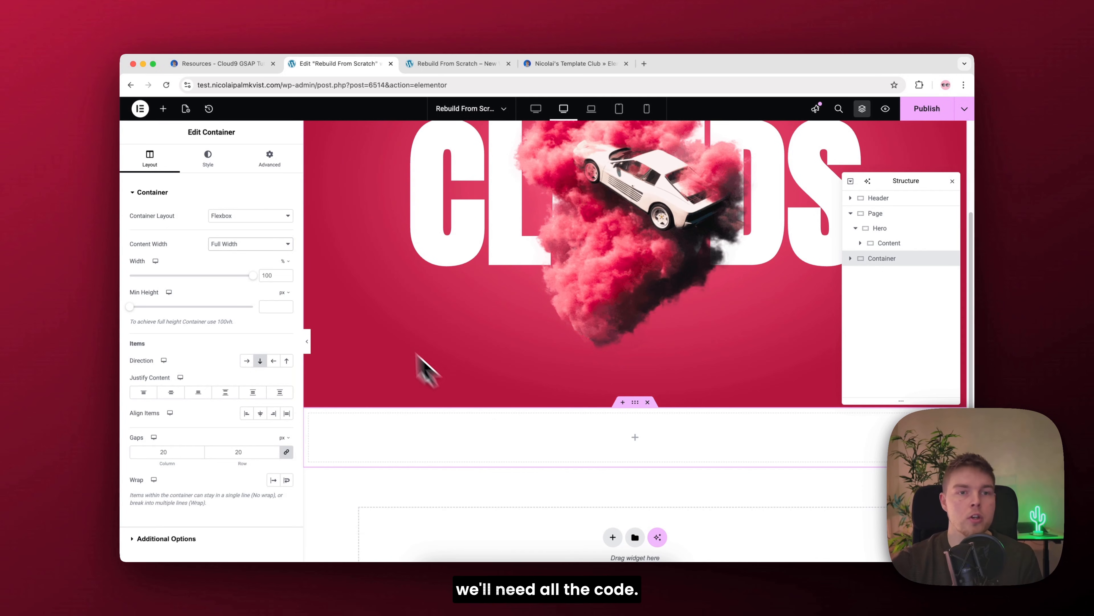
Step: Add an HTML widget to the new container below the hero and duplicate it
click(164, 109)
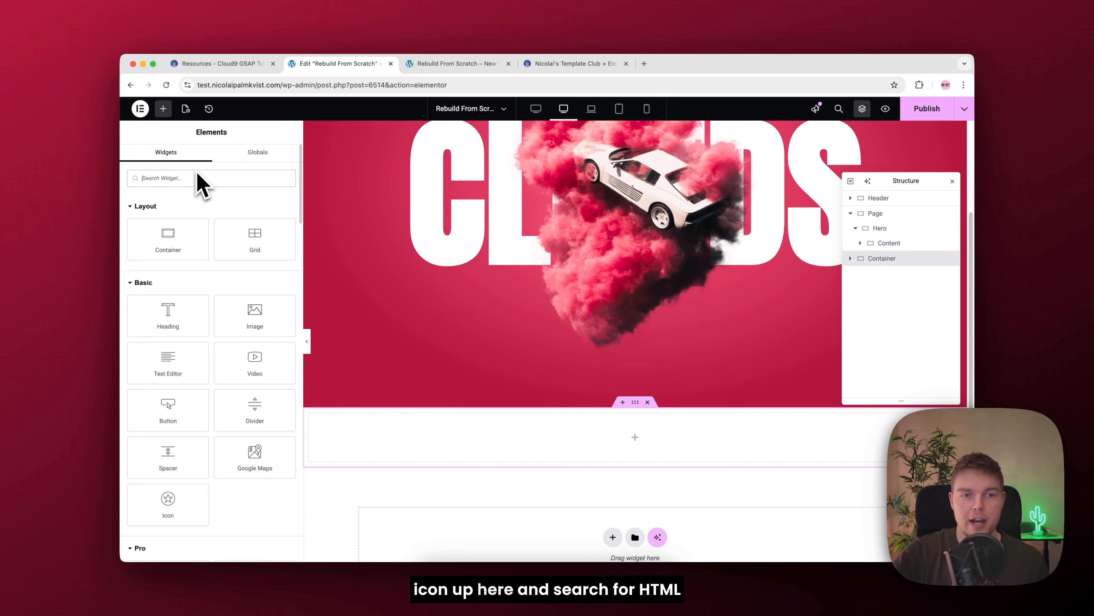
text(html)
drag(172, 214, 521, 433)
right_click(524, 435)
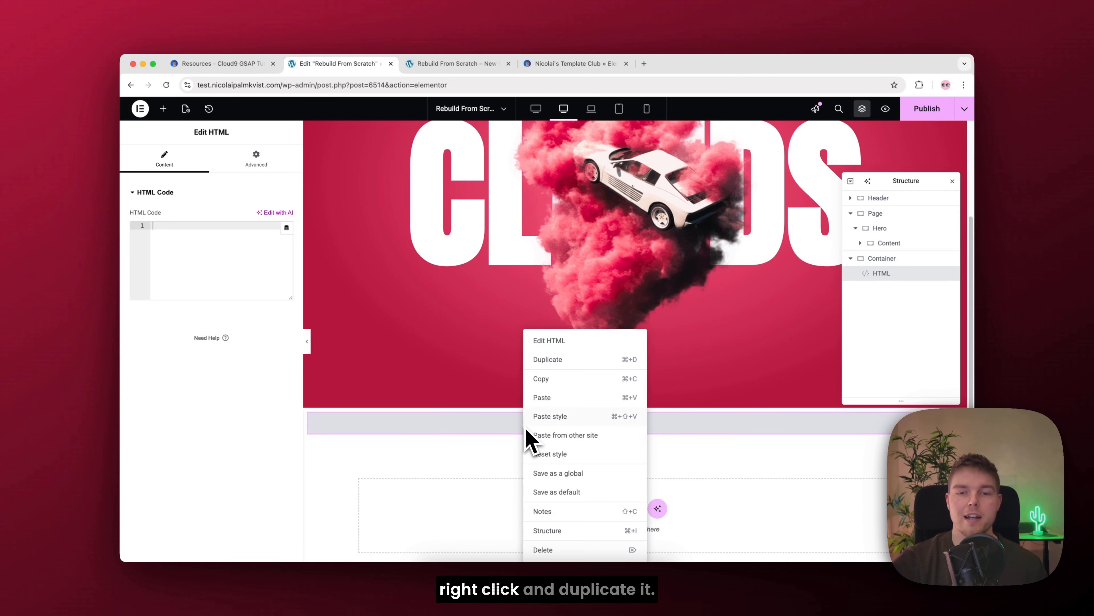
click(560, 364)
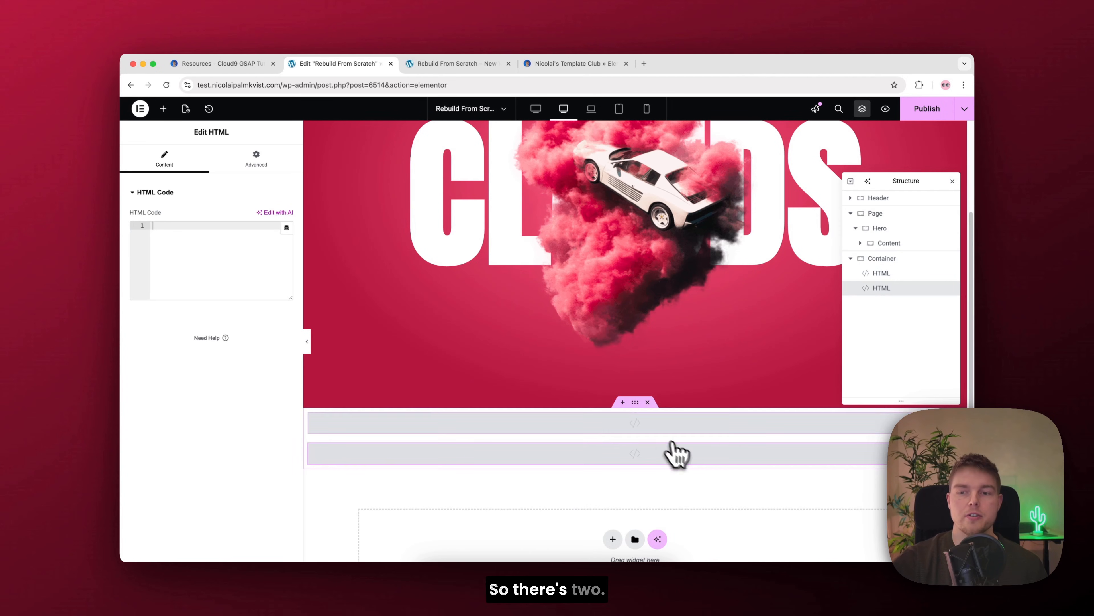
Step: Rename the new container to Code and its first HTML widget to CSS
double_click(879, 260)
text(Code)
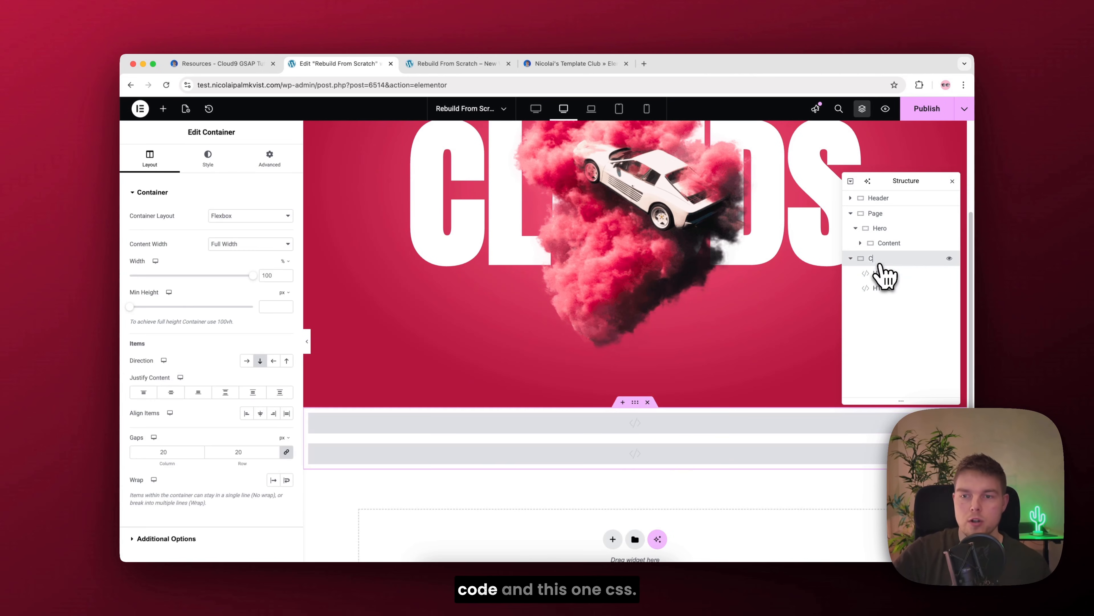
double_click(881, 272)
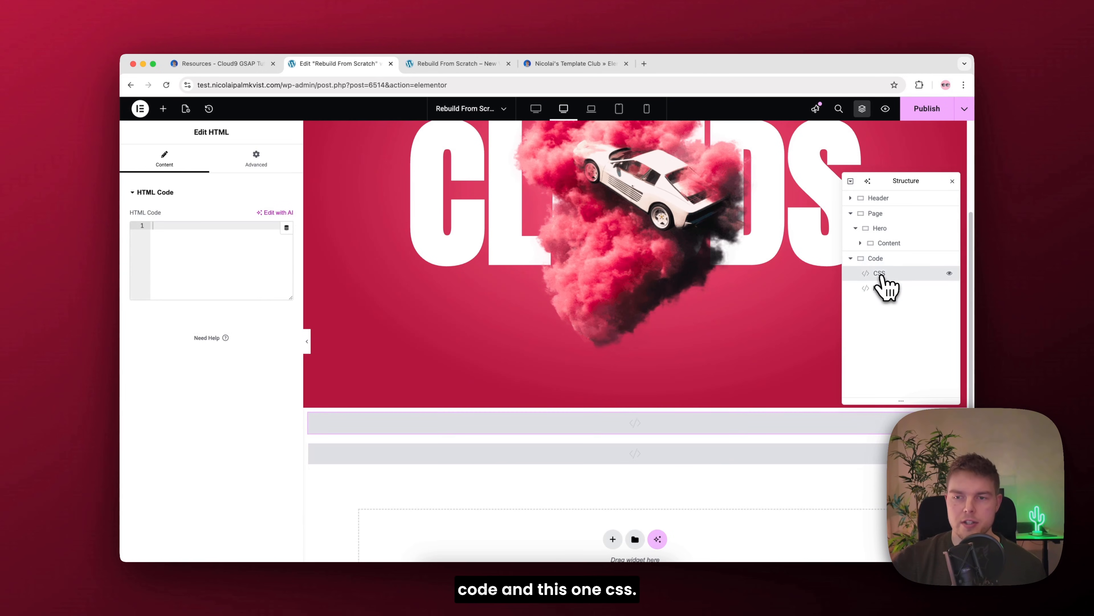
text(CSS)
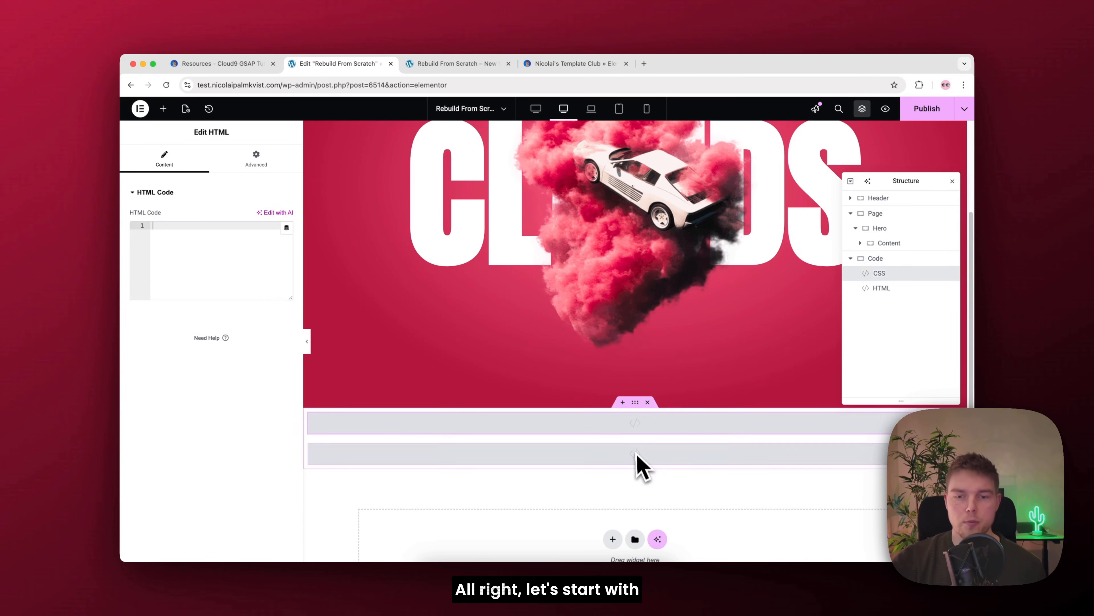
Step: Copy the HTML code from the resources page and paste it into the second widget of the Code container
click(637, 459)
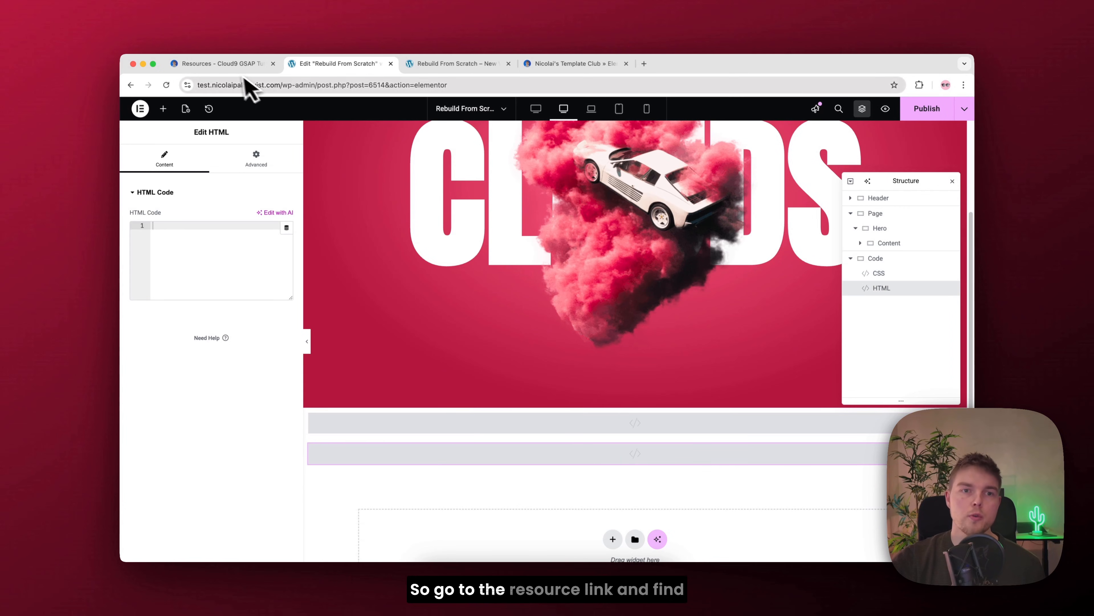
click(228, 64)
scroll(603, 341, down, 3)
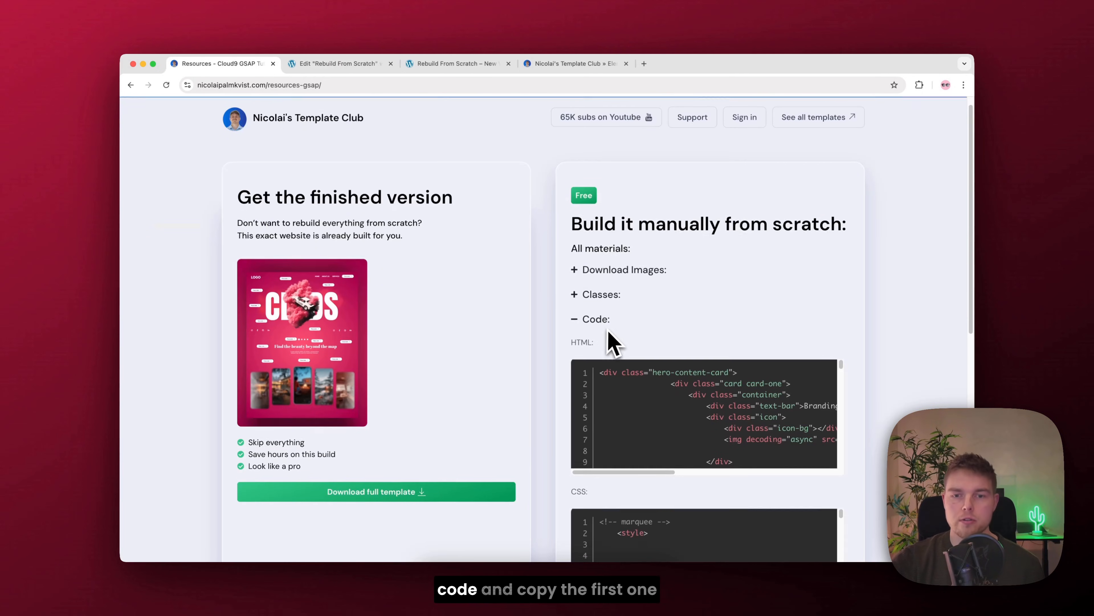
click(627, 286)
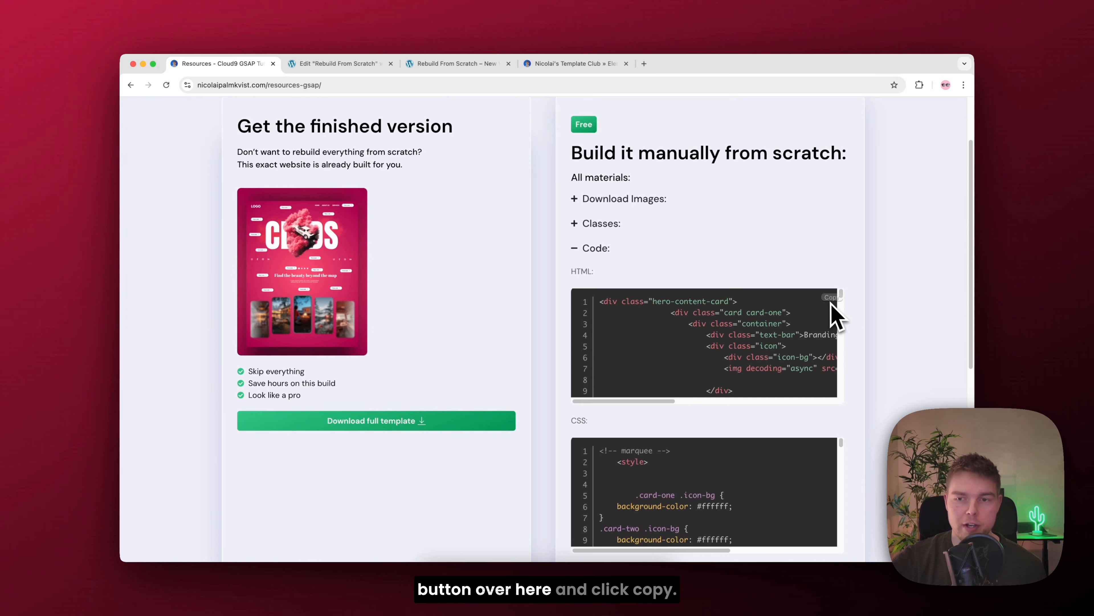
click(362, 64)
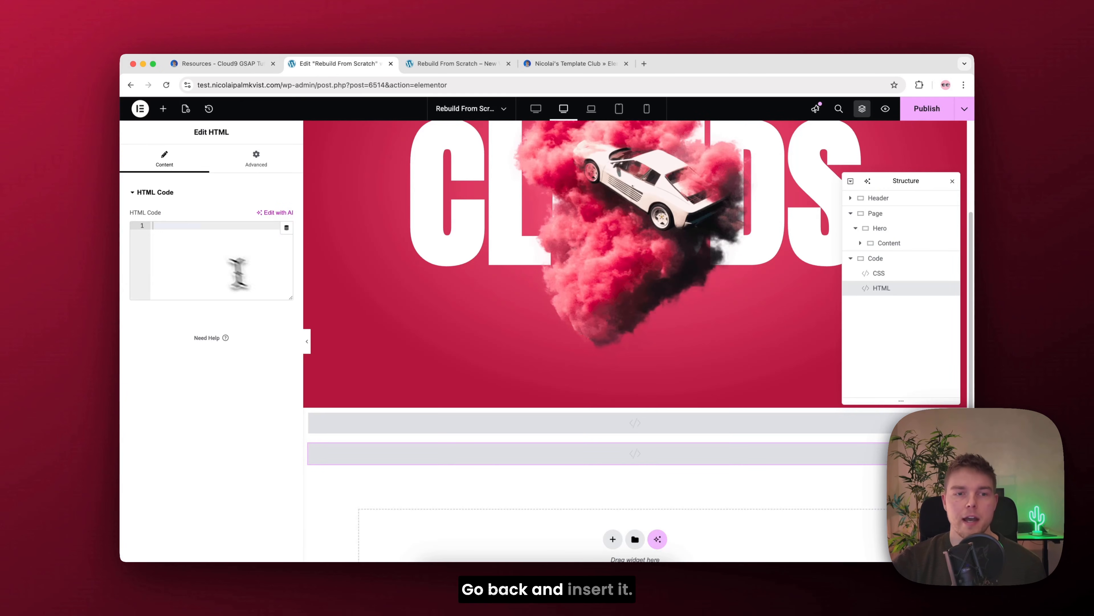
key(super+v)
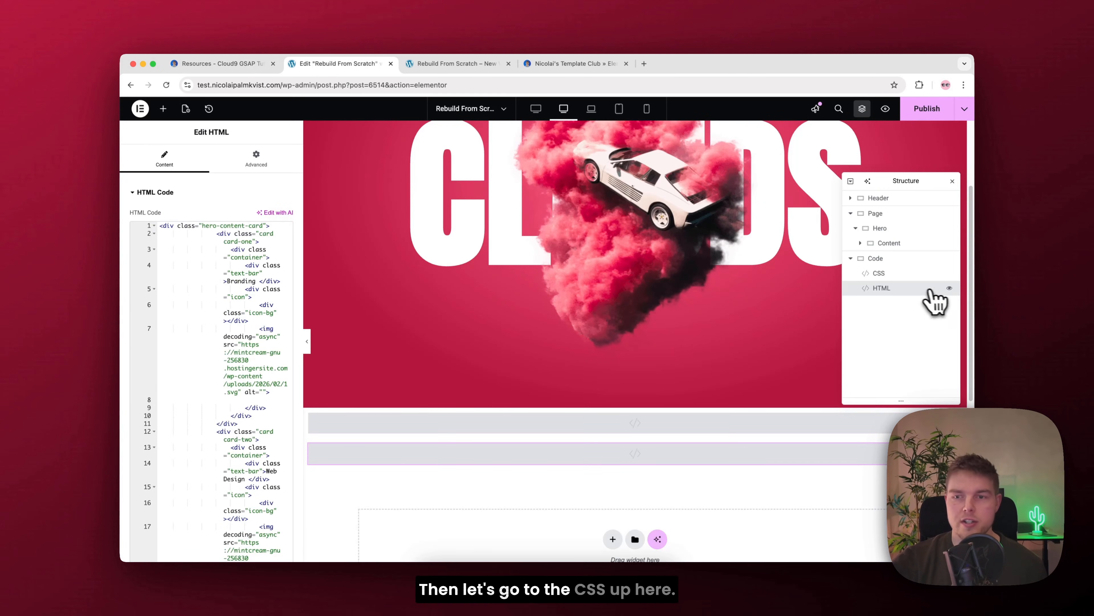
Step: Copy the CSS code from the resources page and paste it into the CSS widget of the Code container
click(884, 276)
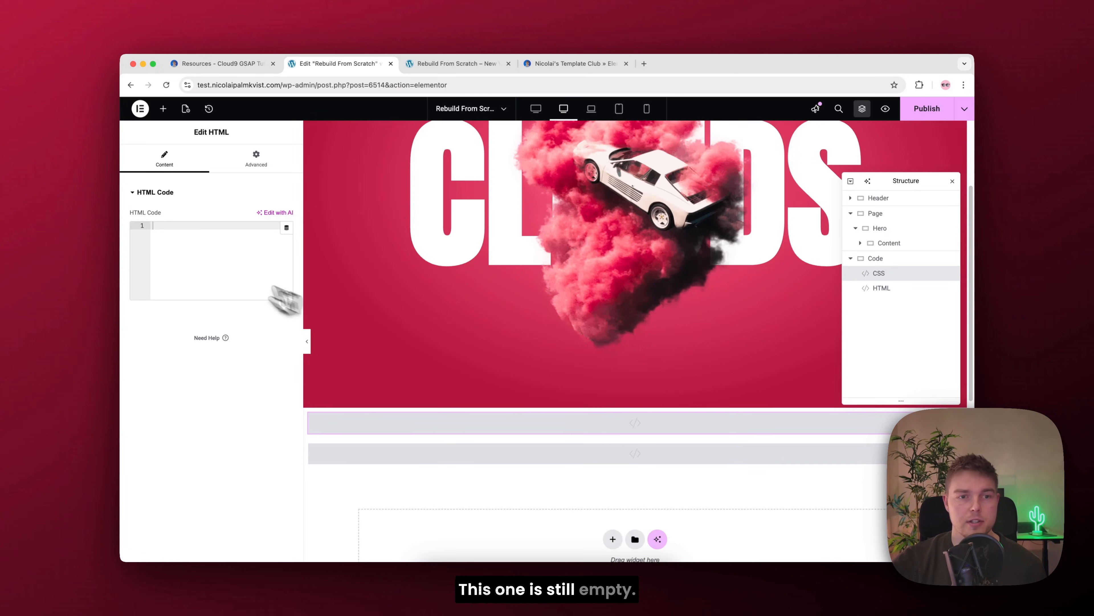
click(228, 65)
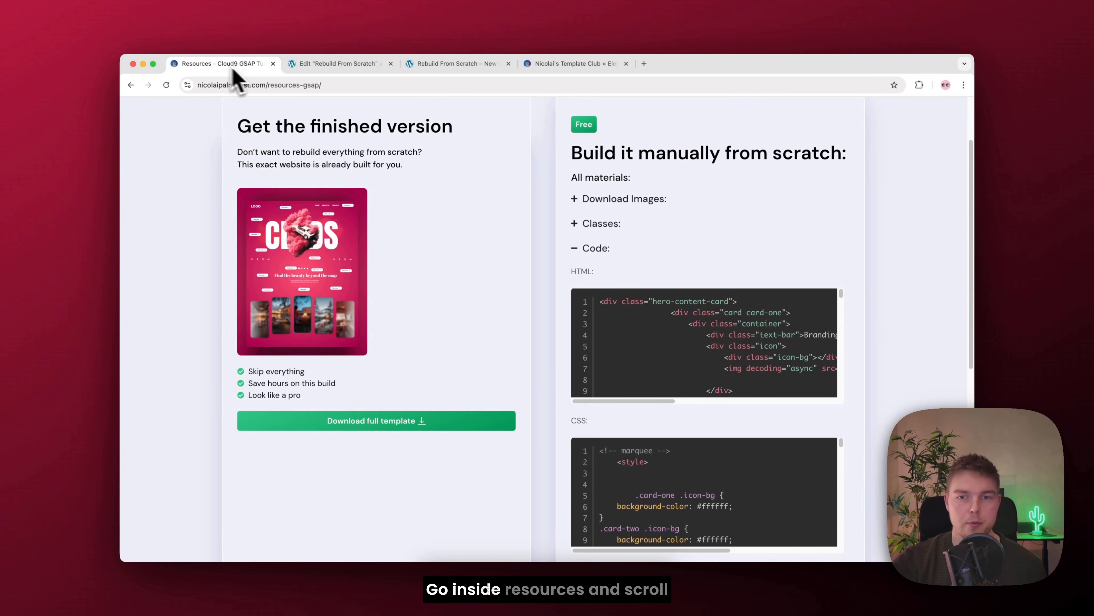
scroll(886, 412, down, 3)
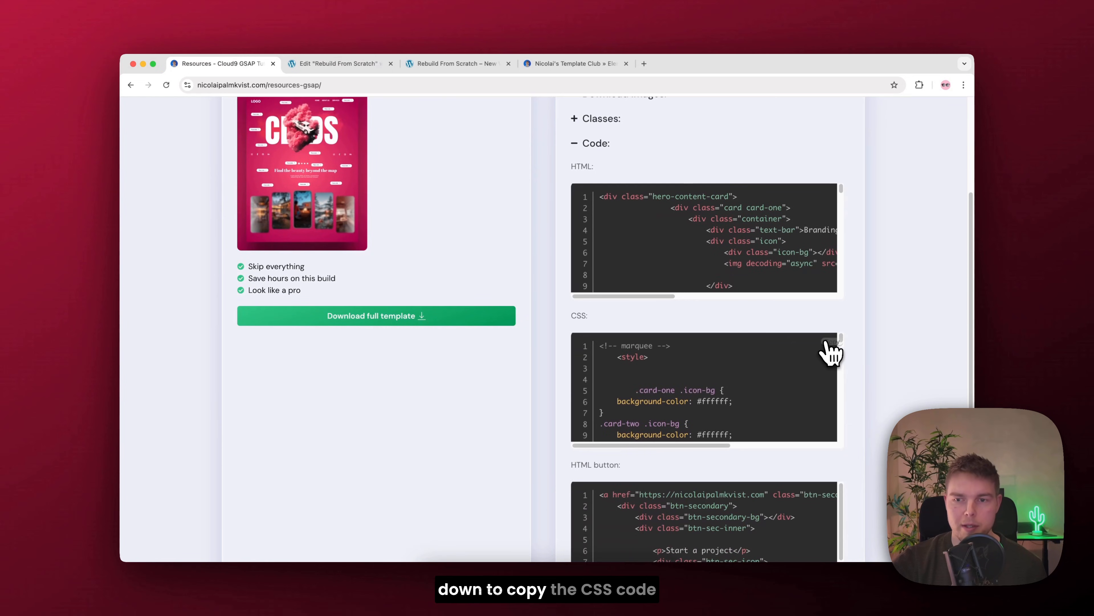
click(364, 66)
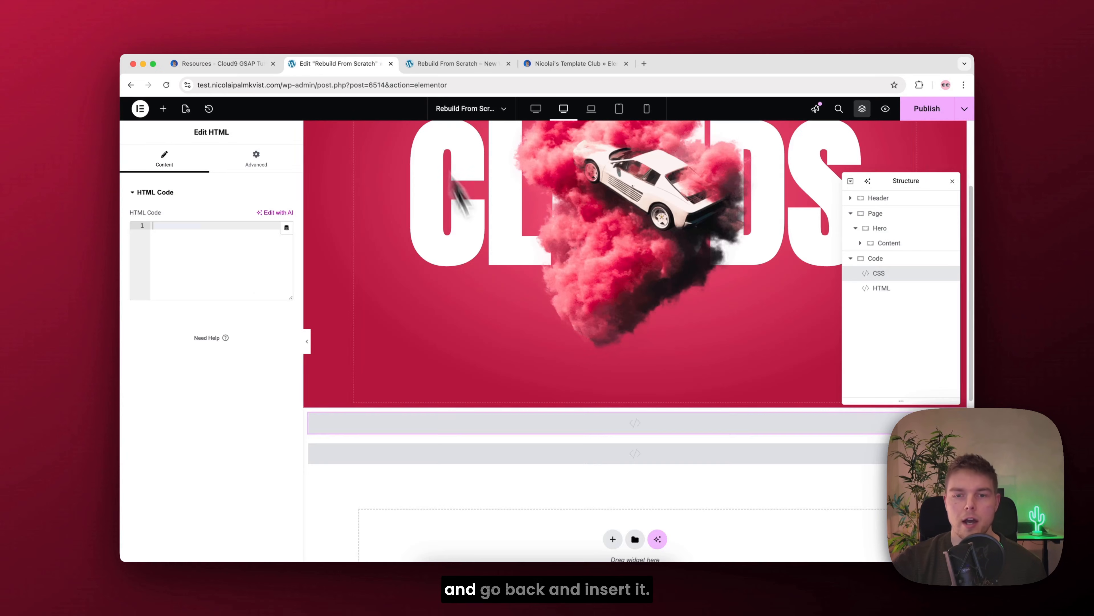
key(super+v)
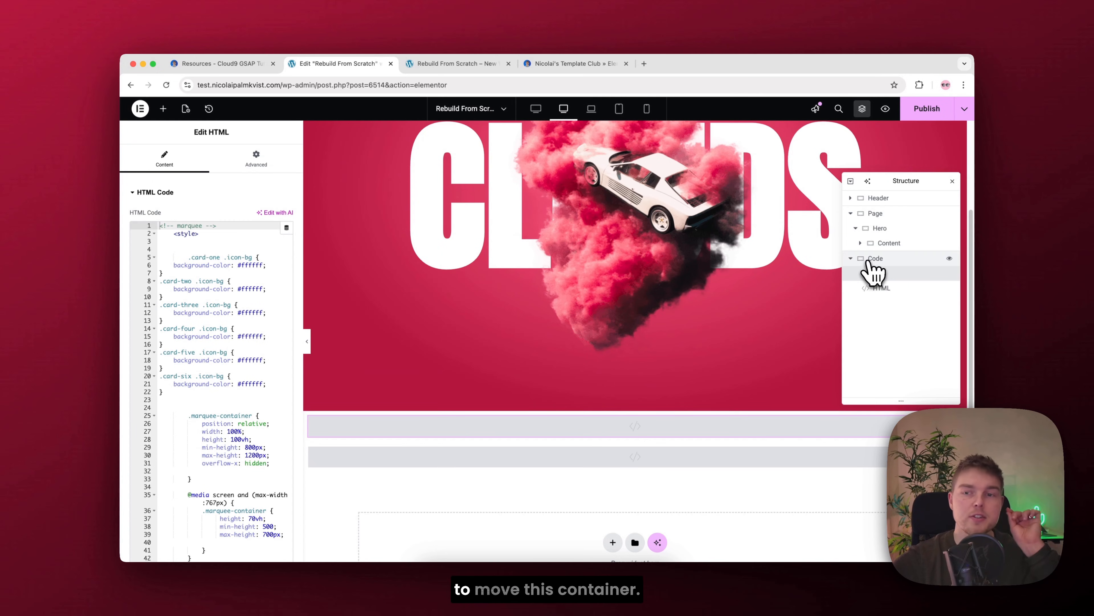
Step: Collapse the Hero and Code containers and move Code into Page, directly above Hero
click(855, 229)
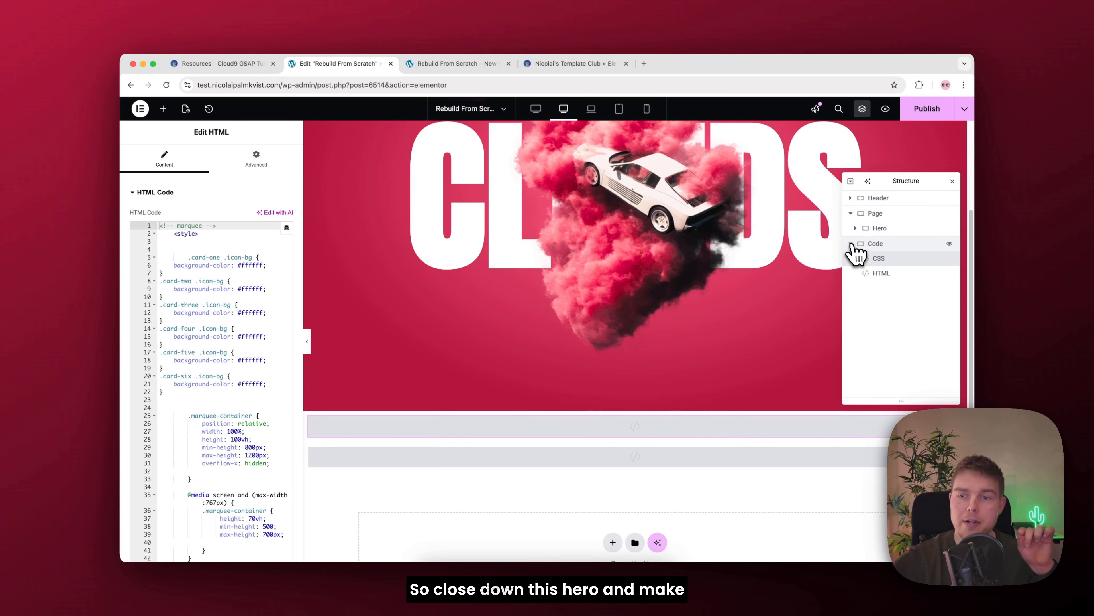
click(851, 243)
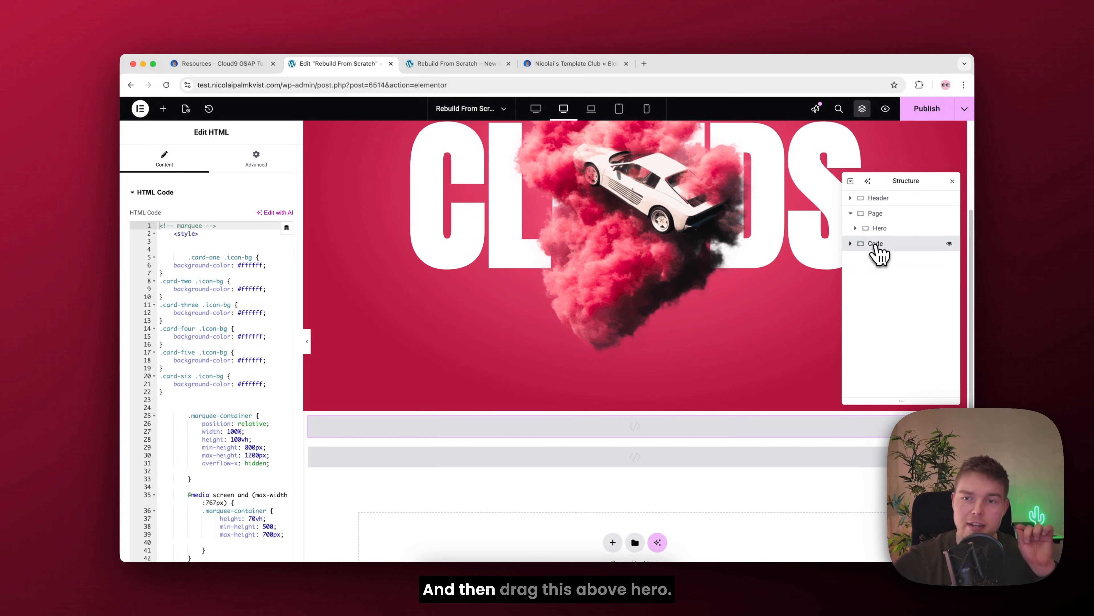
drag(877, 247, 884, 232)
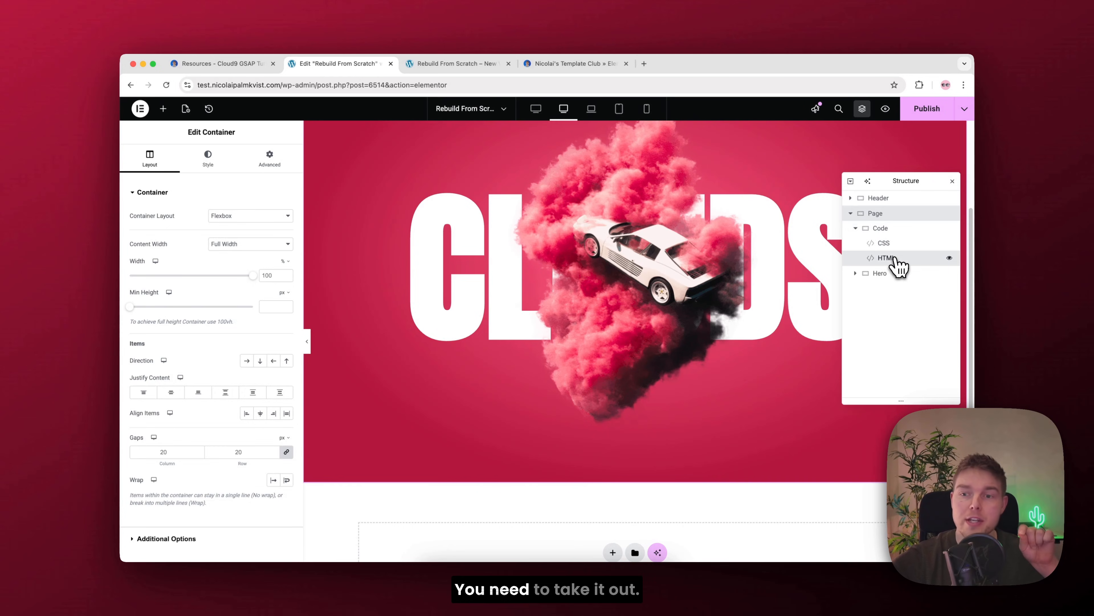
Step: Move the HTML widget out of the Code container to between Code and Hero, and paste the hero card HTML code into it again
mouse_move(898, 265)
mouse_down()
mouse_move(896, 297)
mouse_move(891, 255)
mouse_up()
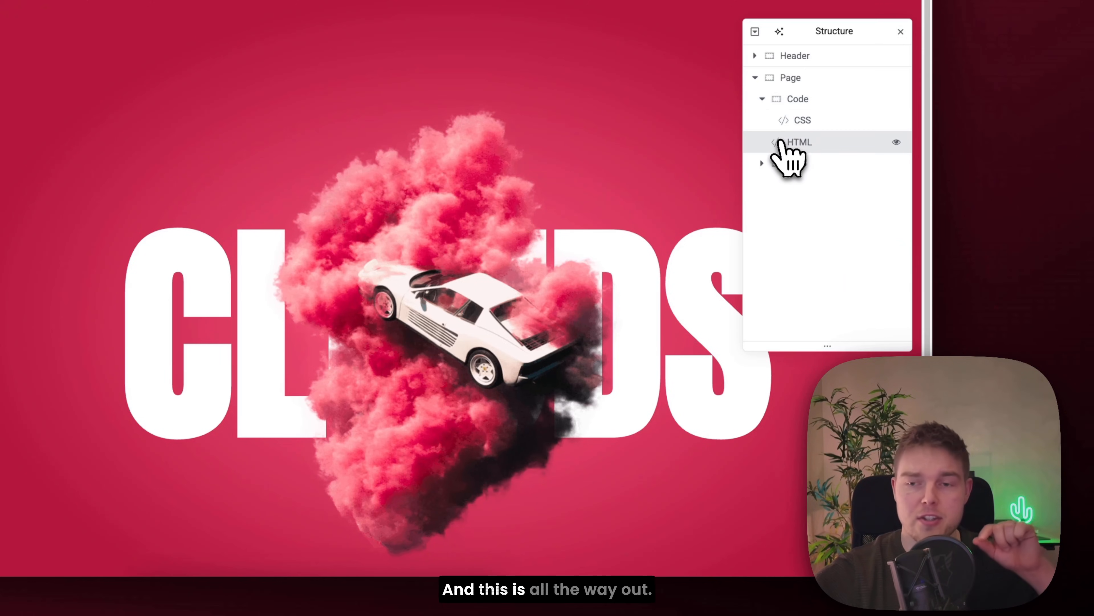
click(763, 98)
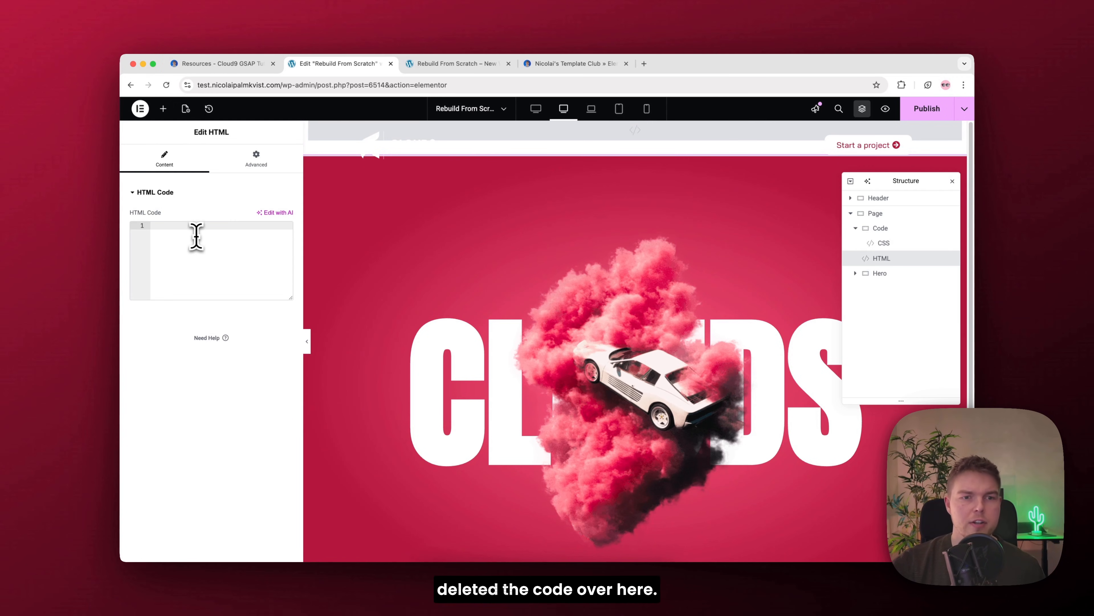
key(super+v)
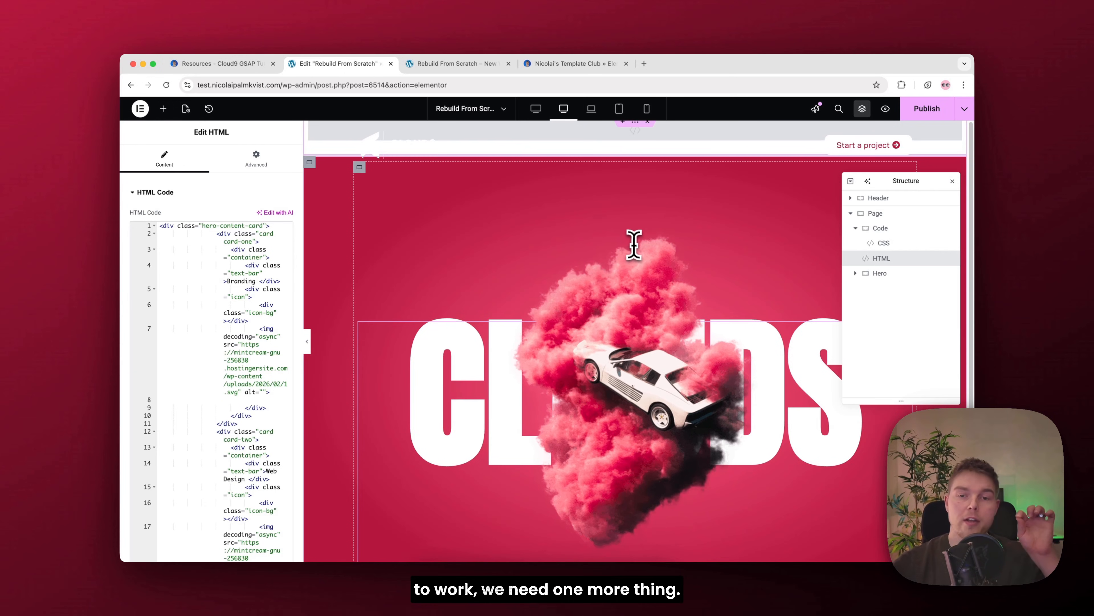
Step: Add a new container inside Page below Hero and rename it Section
scroll(634, 244, down, 5)
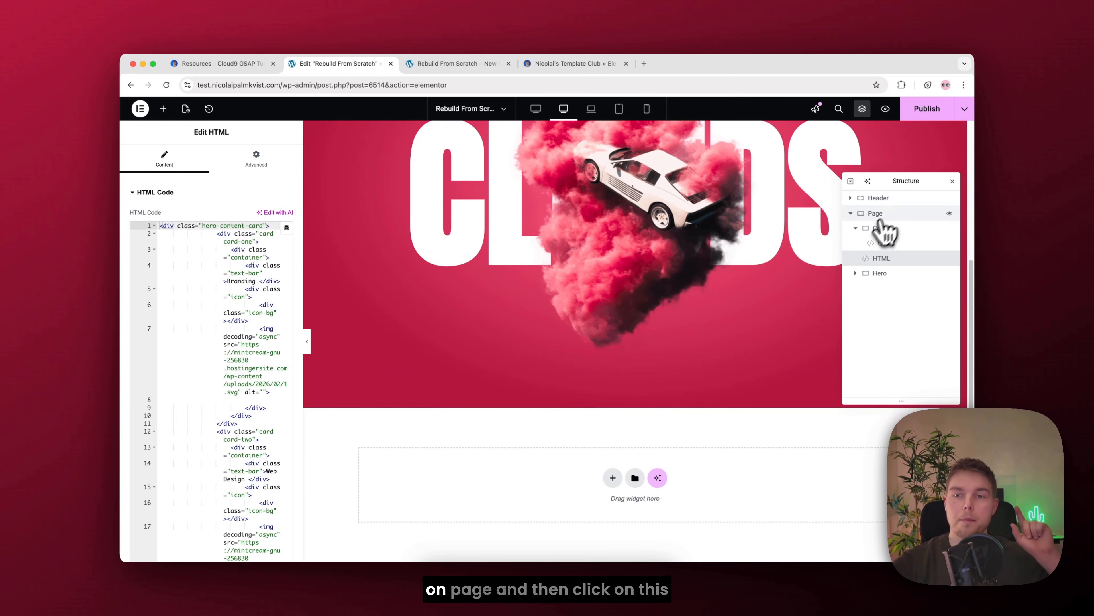
click(881, 213)
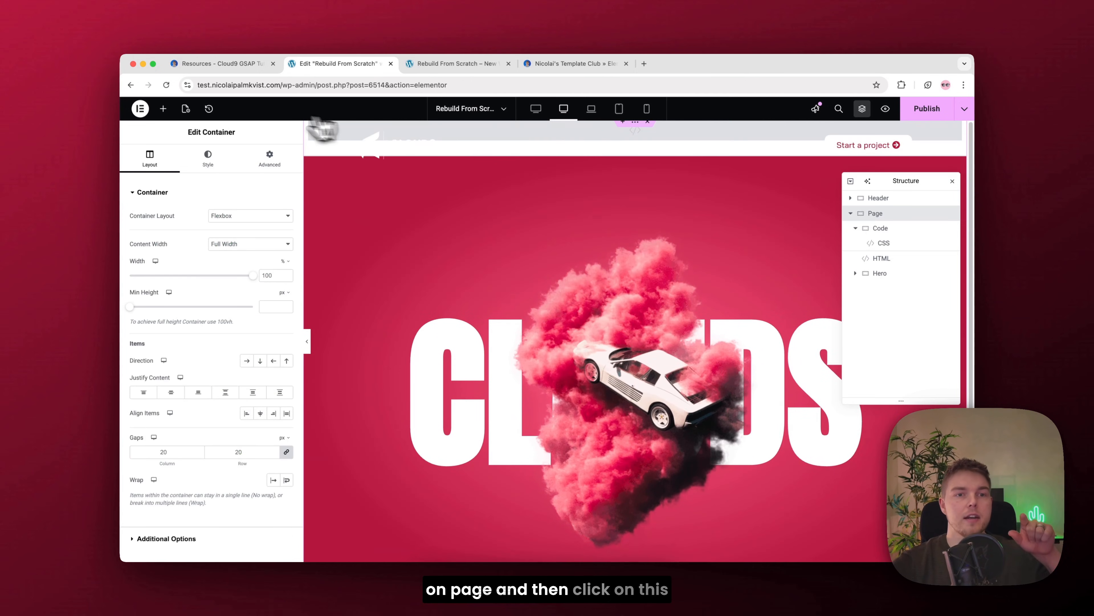
click(163, 109)
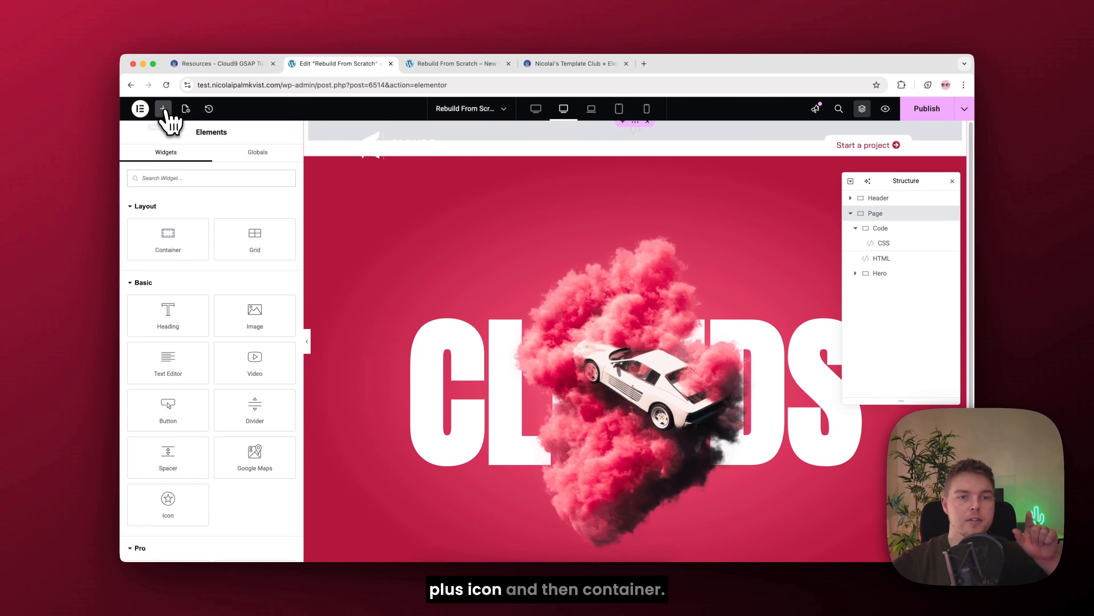
click(176, 237)
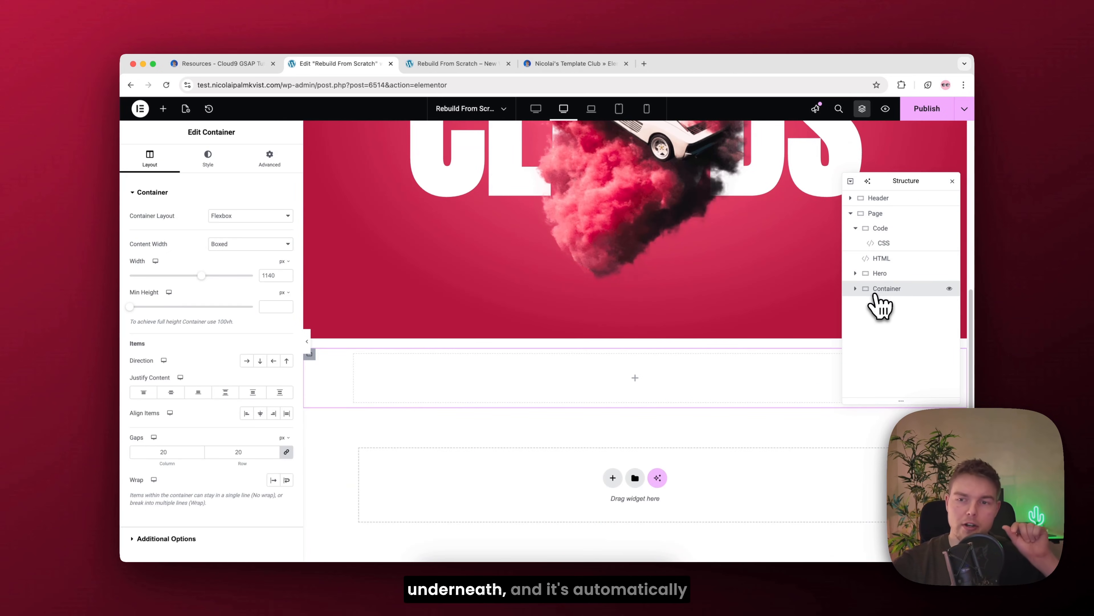
click(851, 213)
click(851, 213)
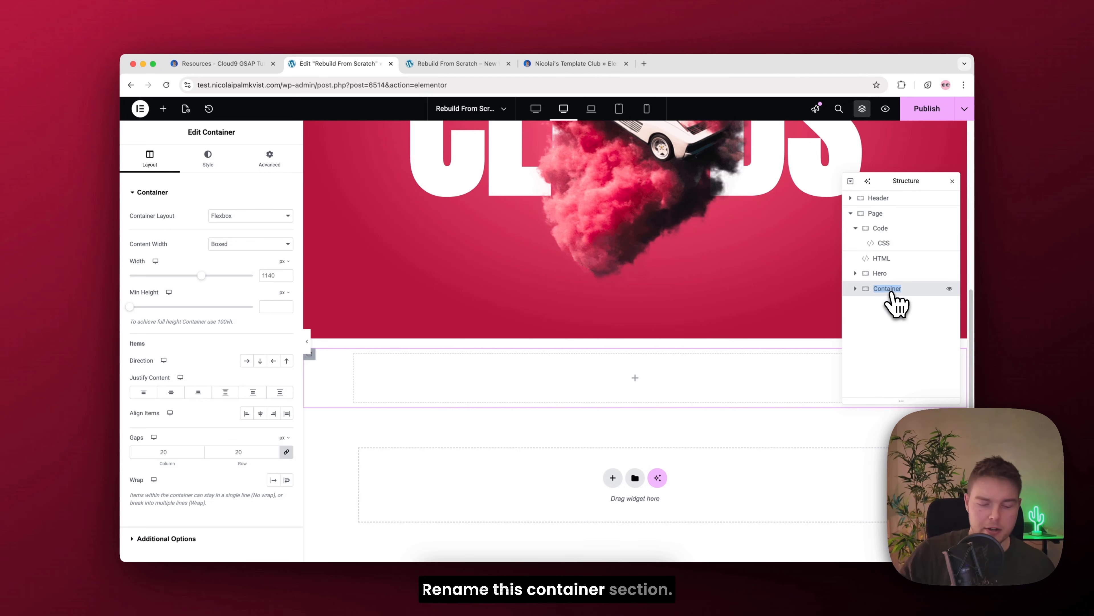
text(ion)
key(Return)
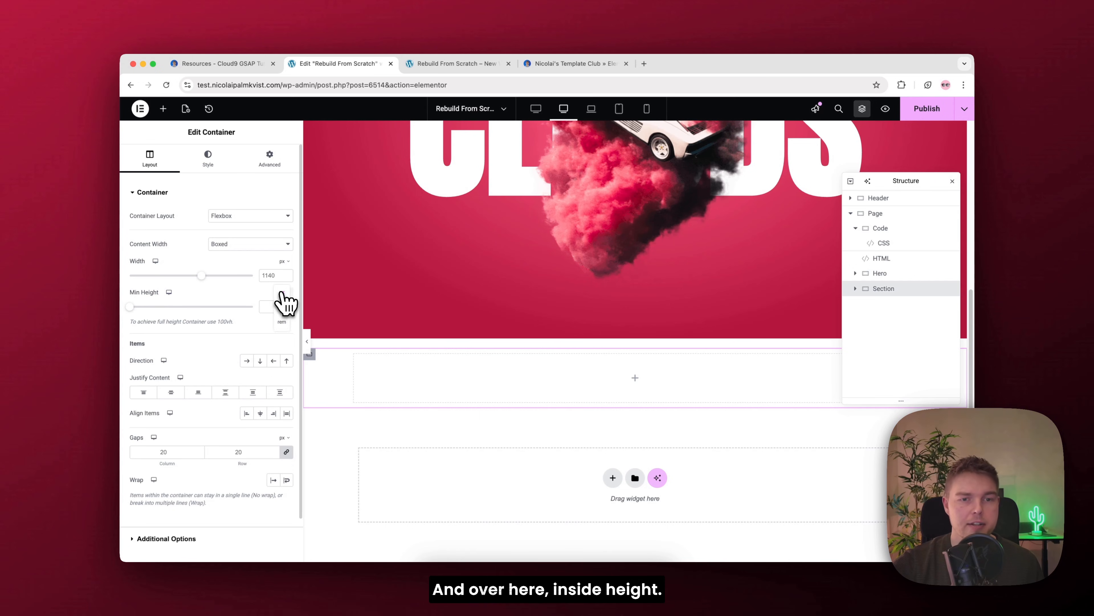
Step: Set the Section container's minimum height to 100 vh
click(282, 337)
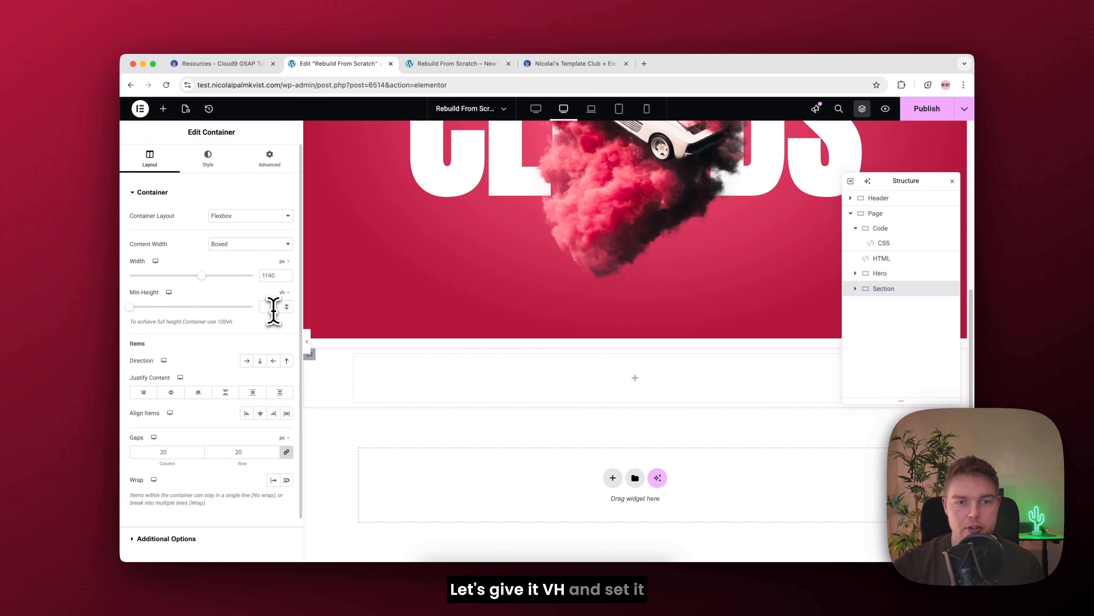
text(100)
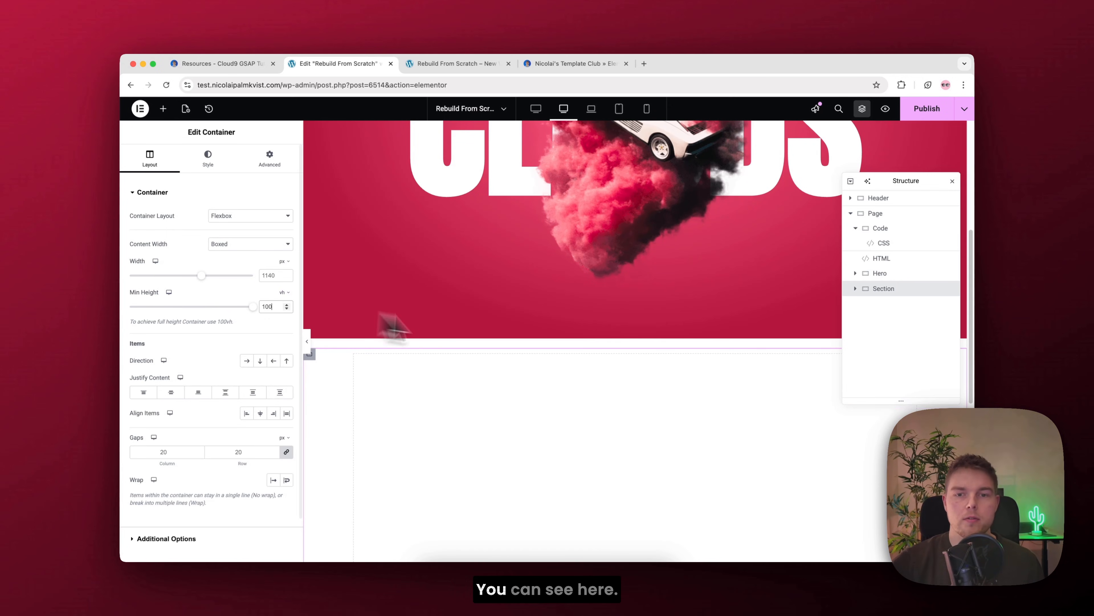
scroll(517, 358, down, 5)
Step: Copy the class promo-section from the resources page's class list and assign it as the Section container's CSS class
click(274, 170)
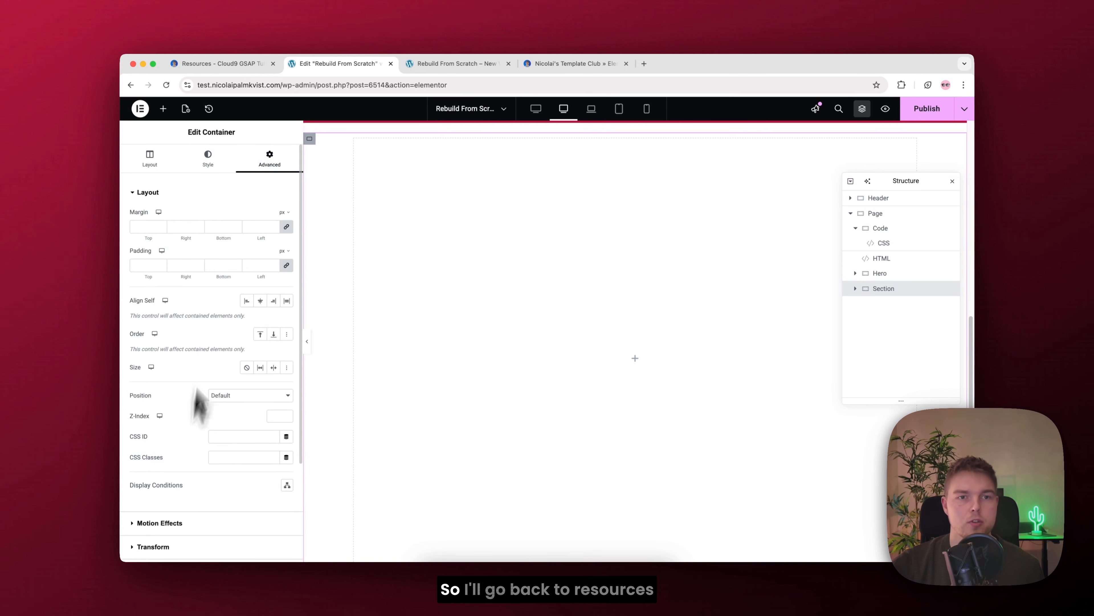
click(217, 67)
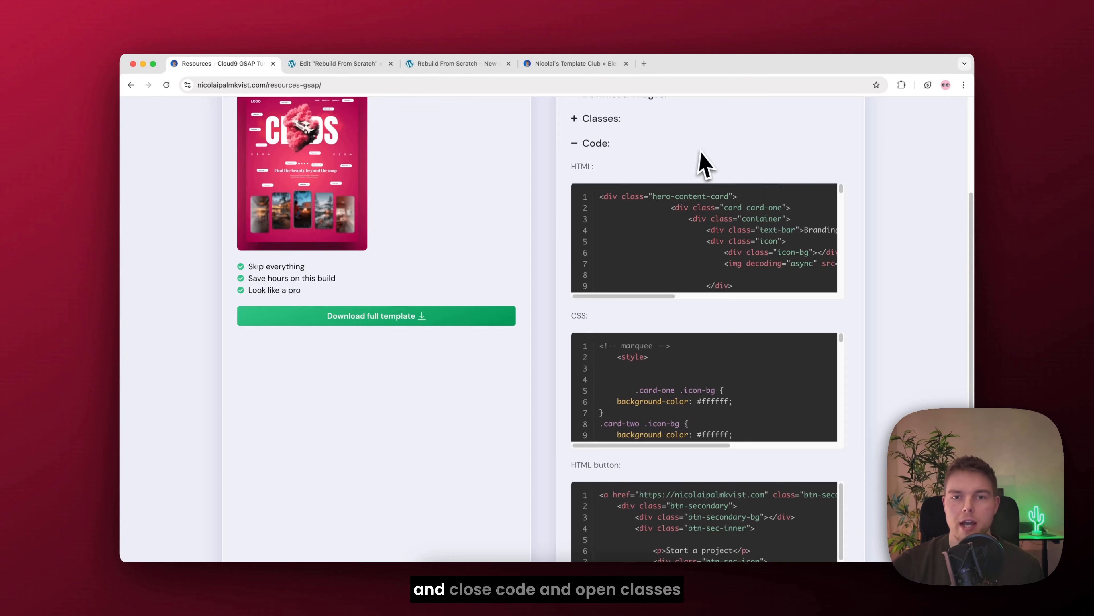
click(593, 146)
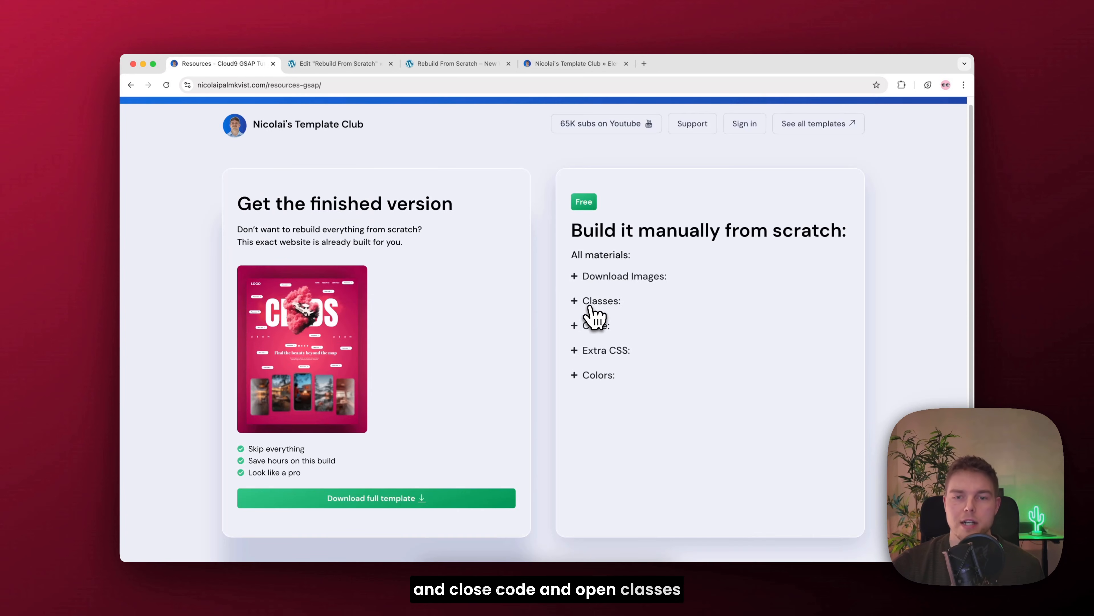
click(590, 306)
drag(654, 348, 615, 348)
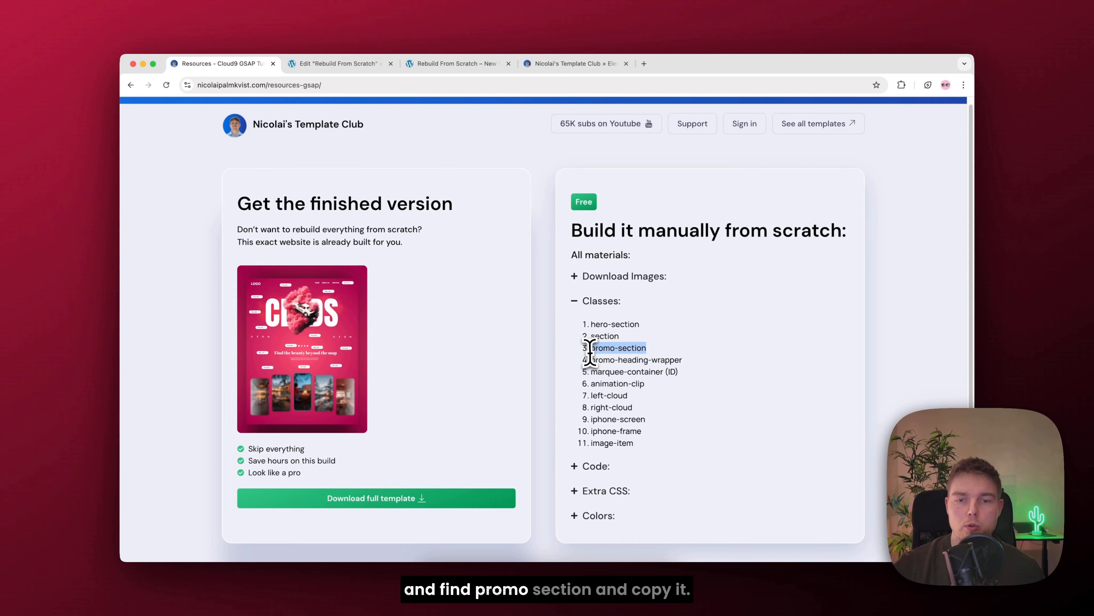
click(321, 65)
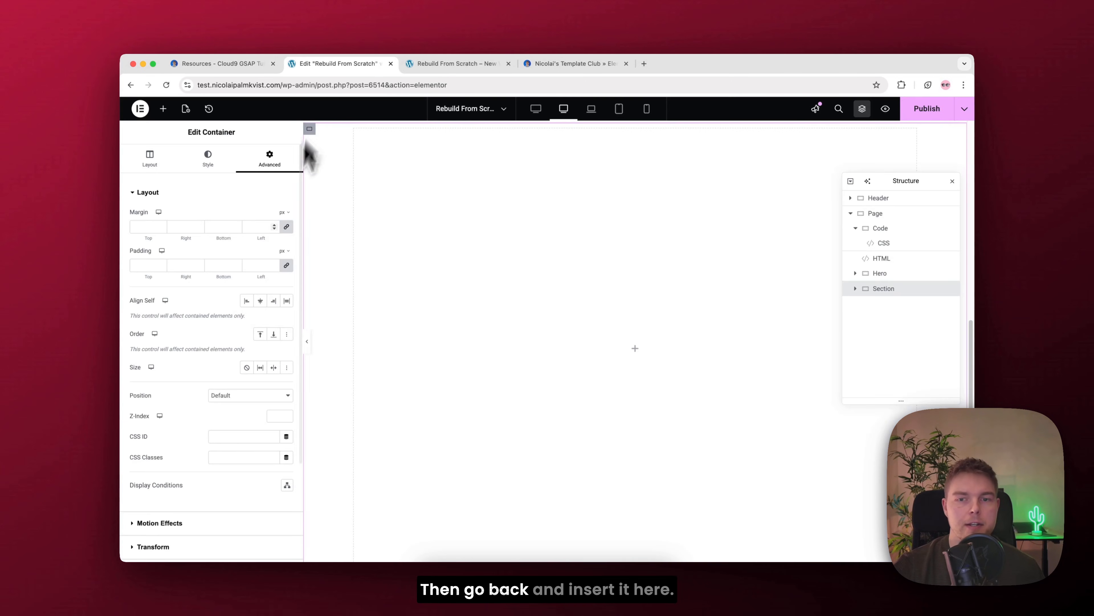
click(232, 457)
text(promo-section)
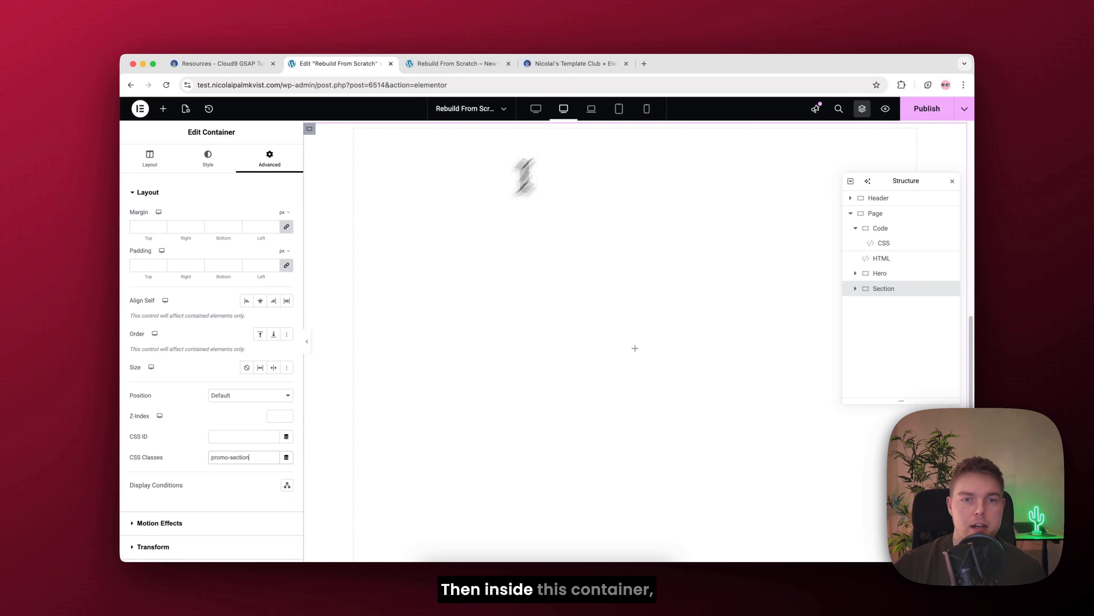
Step: Add a container inside Section and give it the CSS class promo-heading-wrapper, copied from the resources page
click(163, 109)
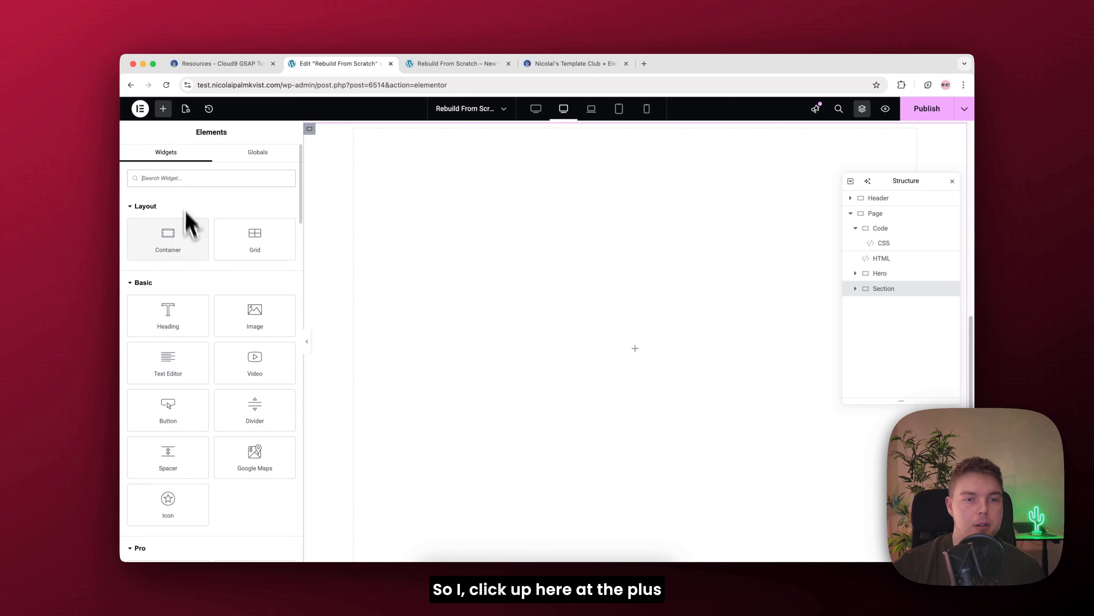
drag(171, 249, 598, 309)
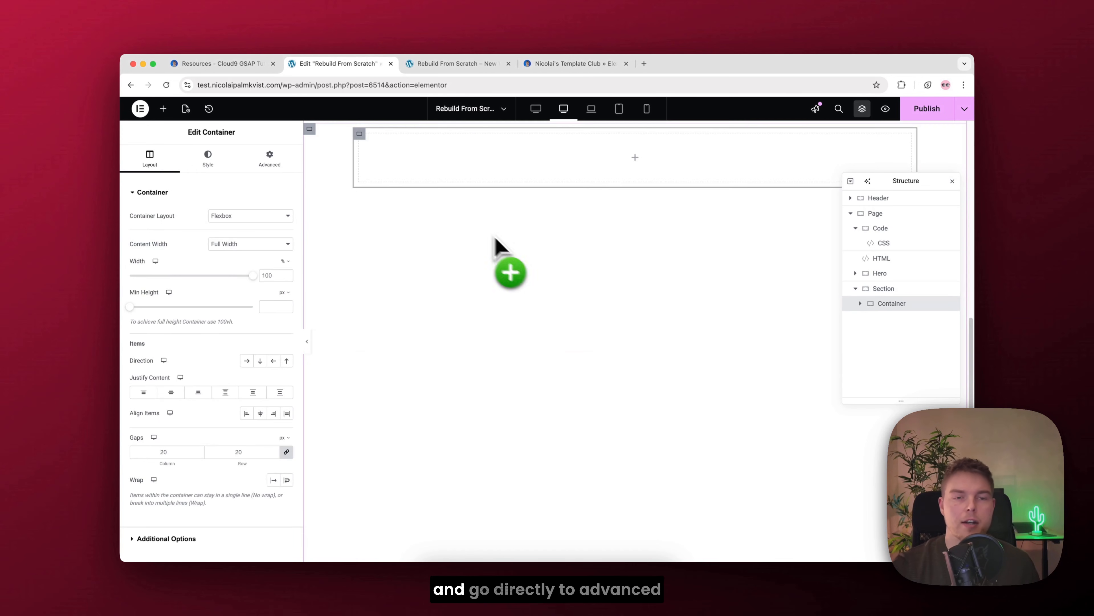
click(271, 160)
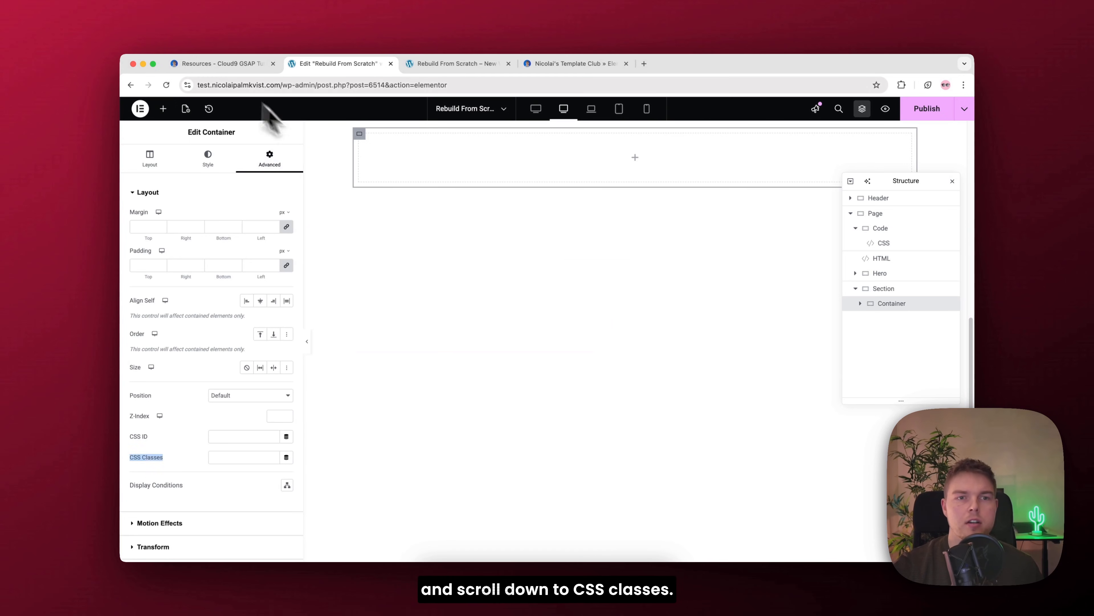
click(208, 69)
drag(682, 363, 625, 365)
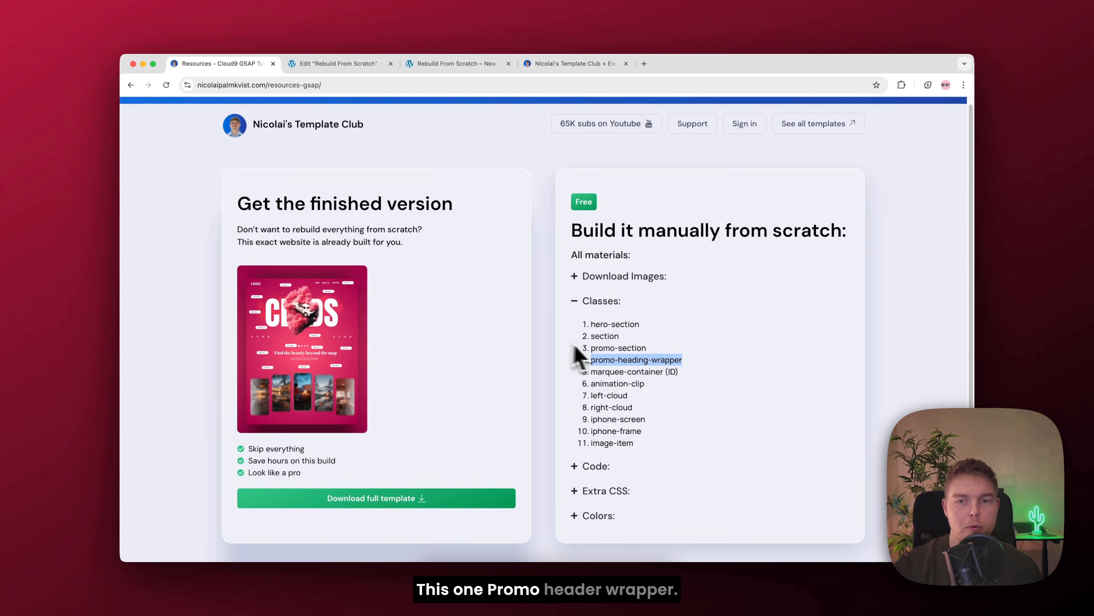
click(340, 64)
click(236, 458)
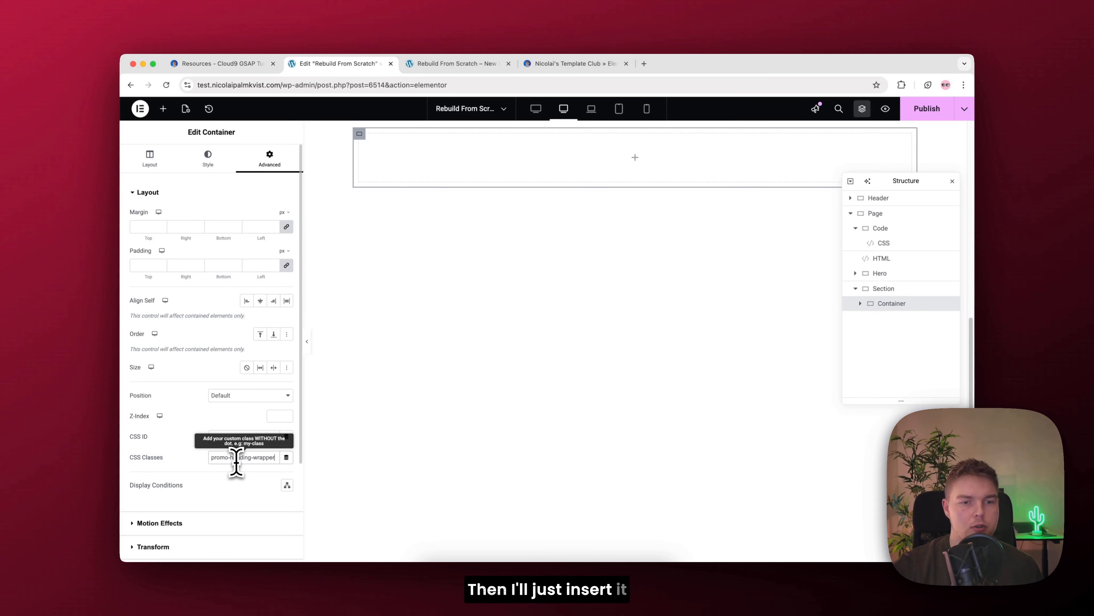
Step: Add a heading reading "Responsive websites that feel premium" to the container inside Section and set its HTML tag to H1
click(162, 110)
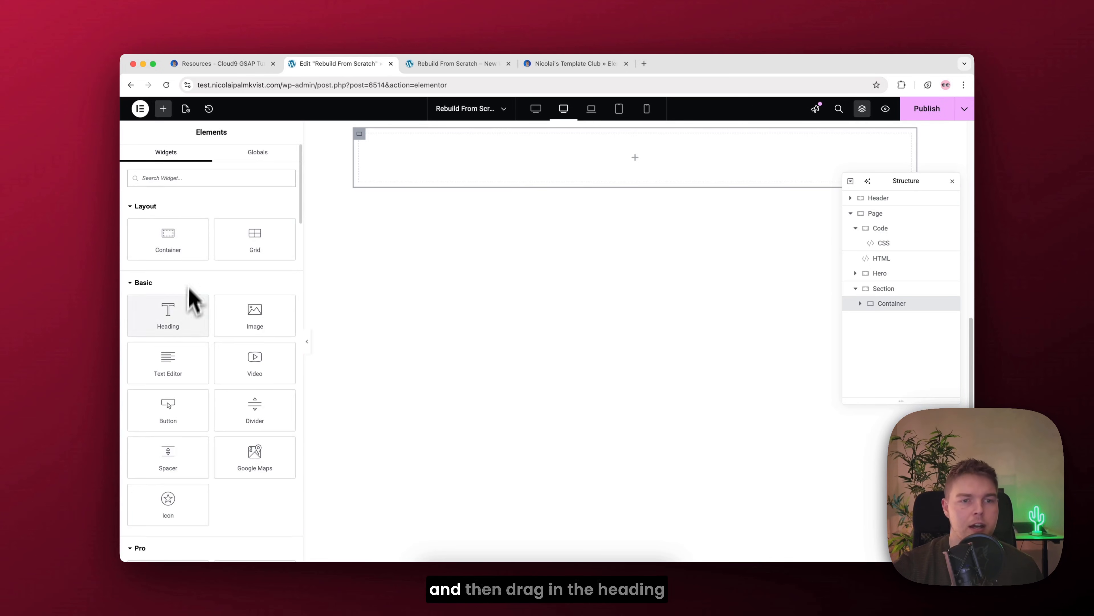
drag(189, 302, 529, 164)
triple_click(198, 249)
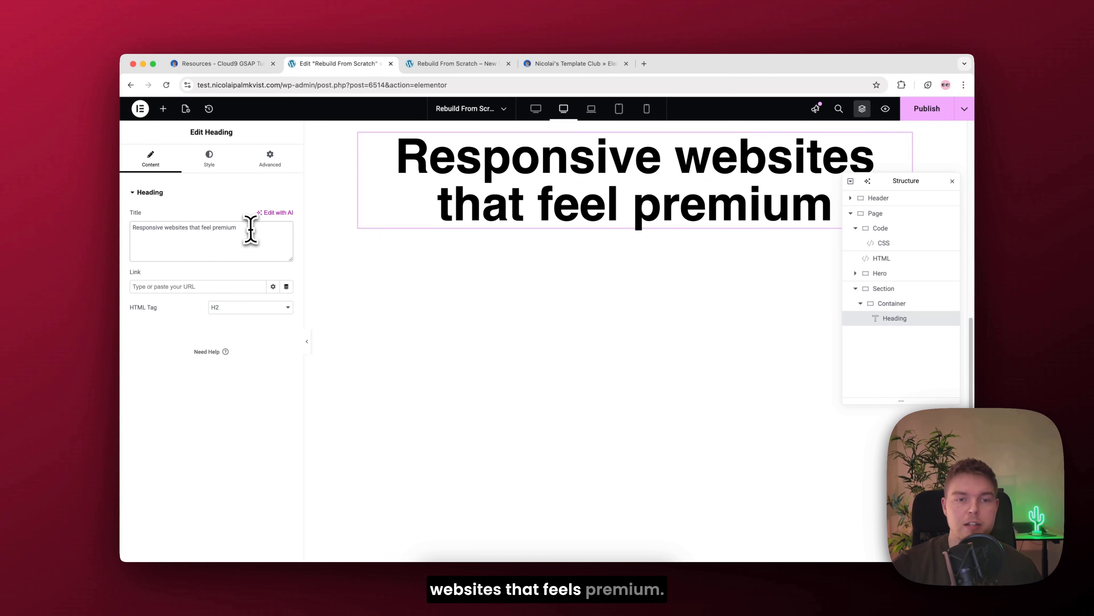
click(255, 307)
click(251, 297)
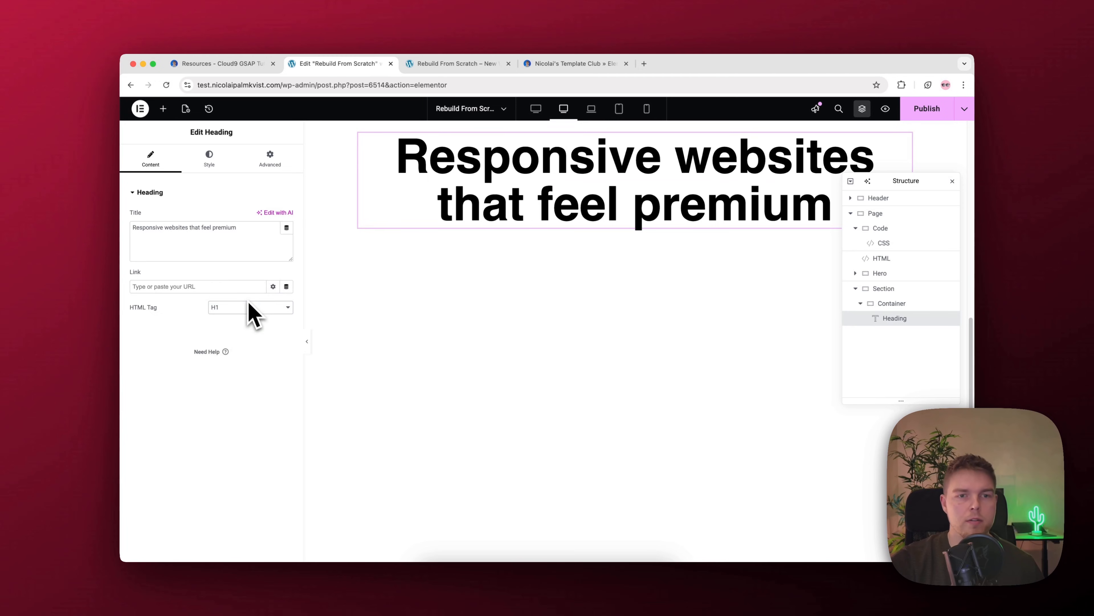
Step: Set the promo heading's typography to the Bai Jamjuree font, size 67 px and weight 600 (Semi Bold)
click(213, 168)
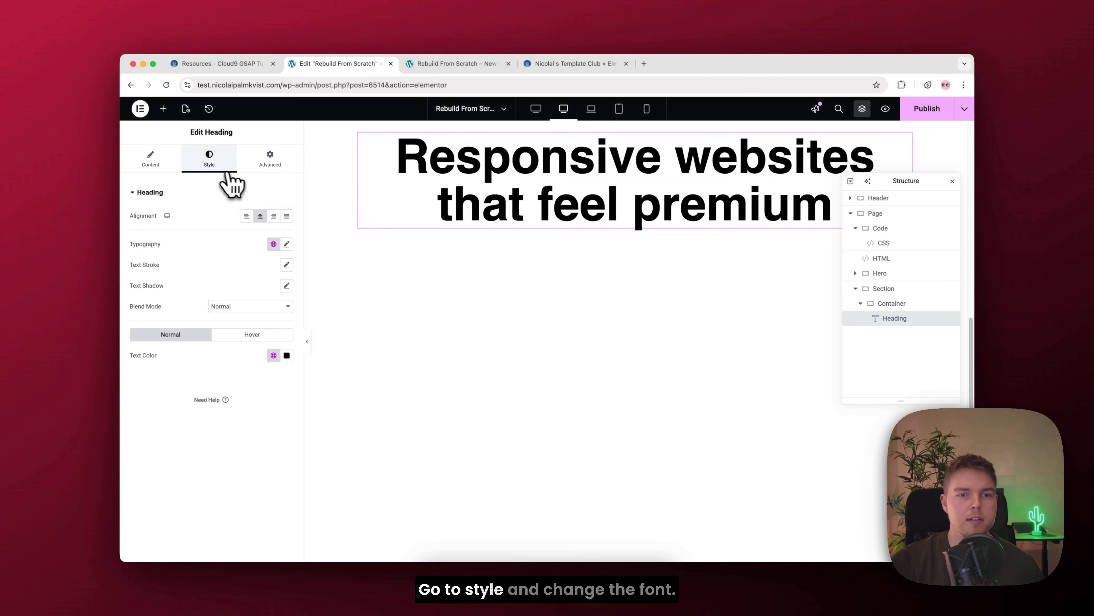
click(286, 244)
click(246, 290)
text(bai)
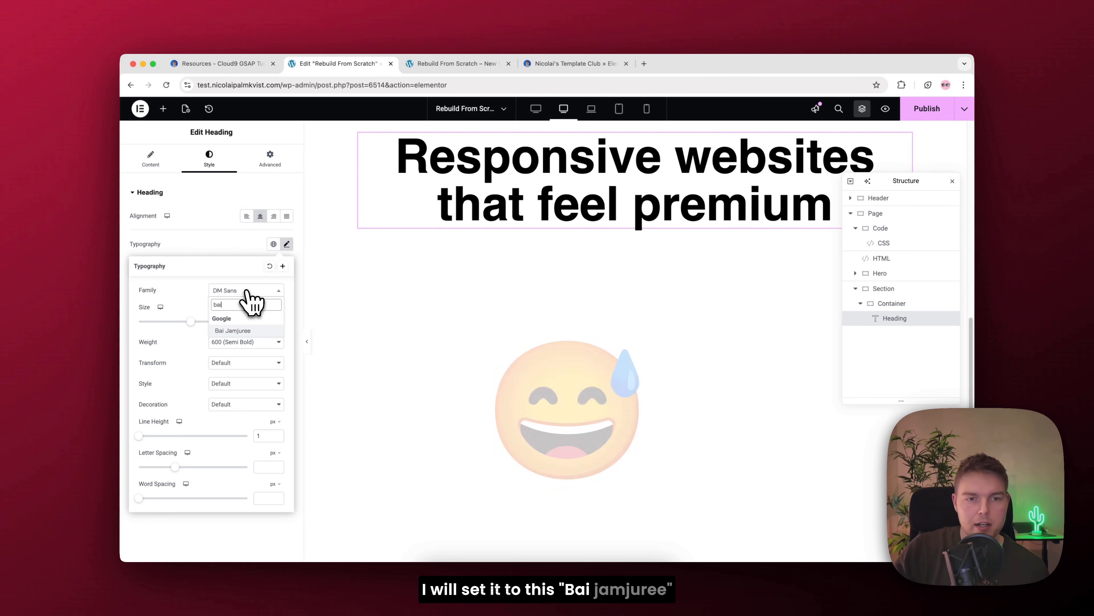
key(Return)
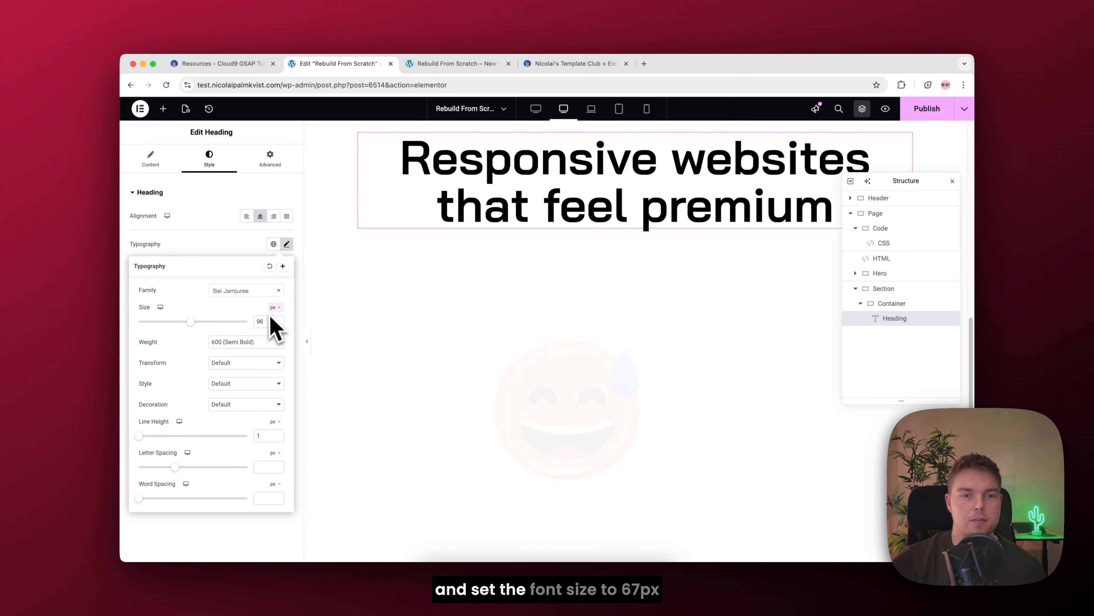
text(67)
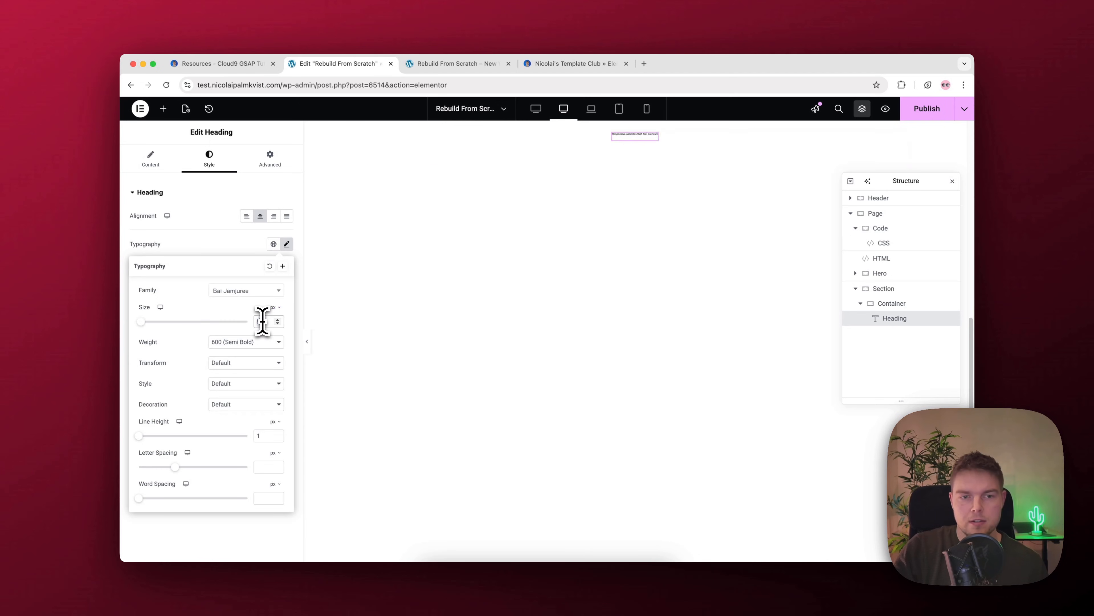
click(256, 343)
click(257, 343)
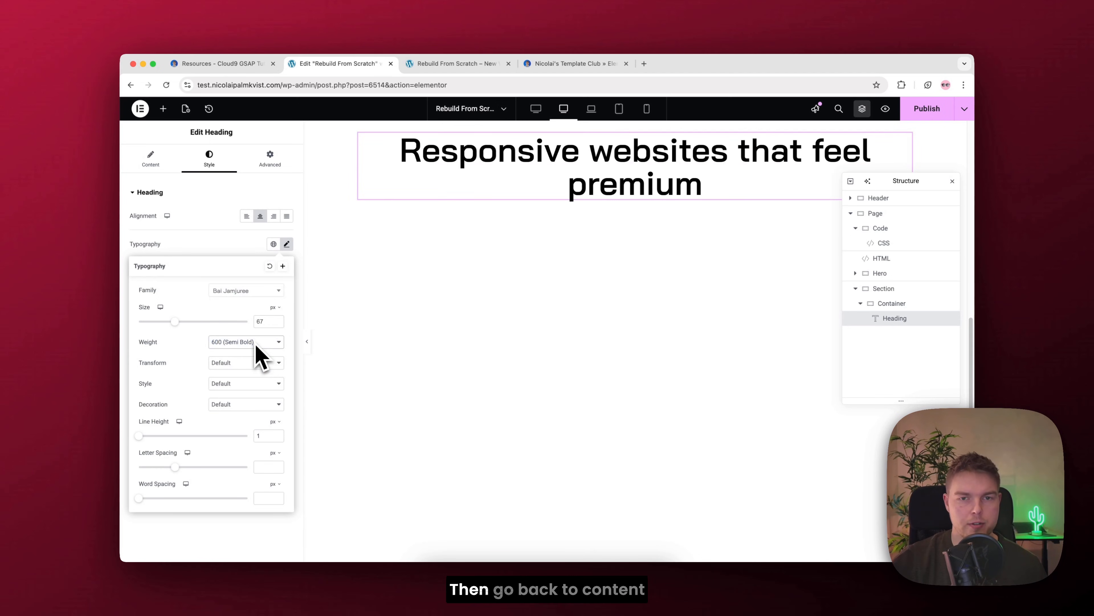
Step: Insert a <br> line break before "that feel premium" in the promo heading's title
click(150, 157)
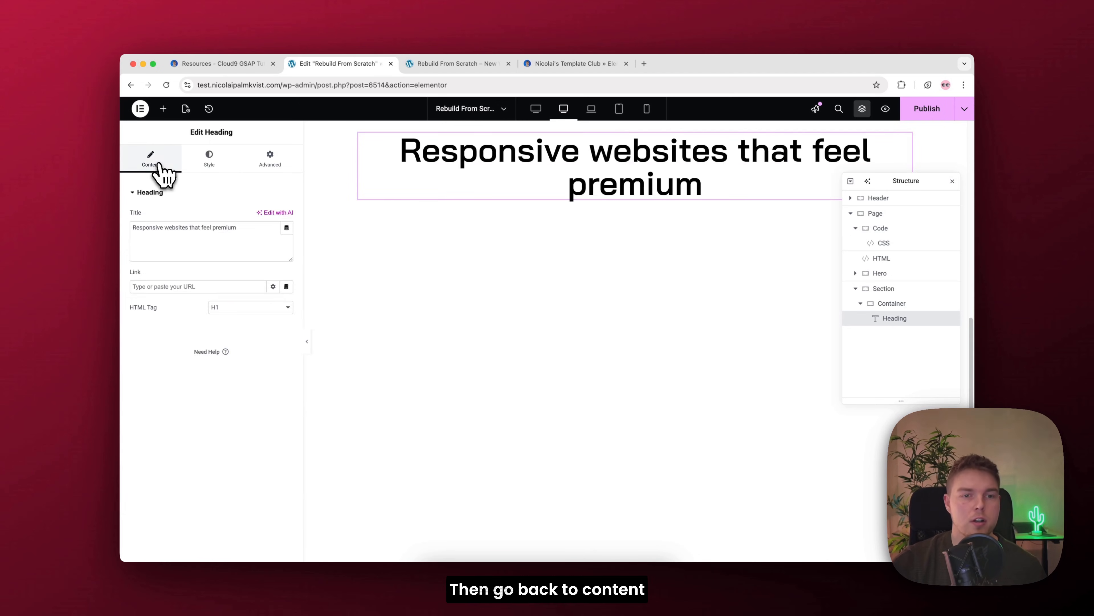
click(193, 229)
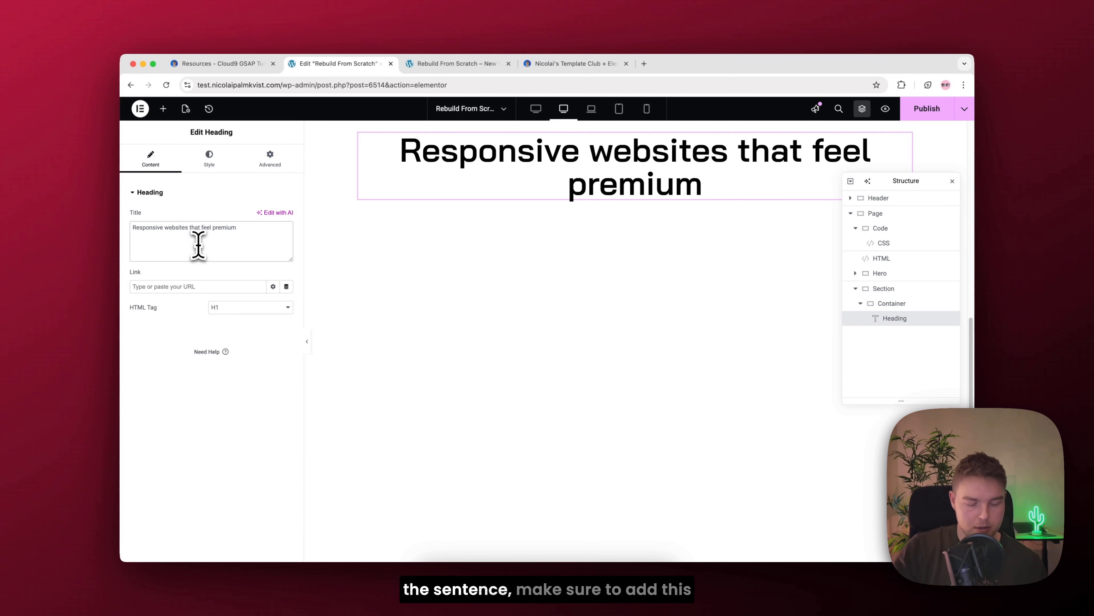
text(<br>)
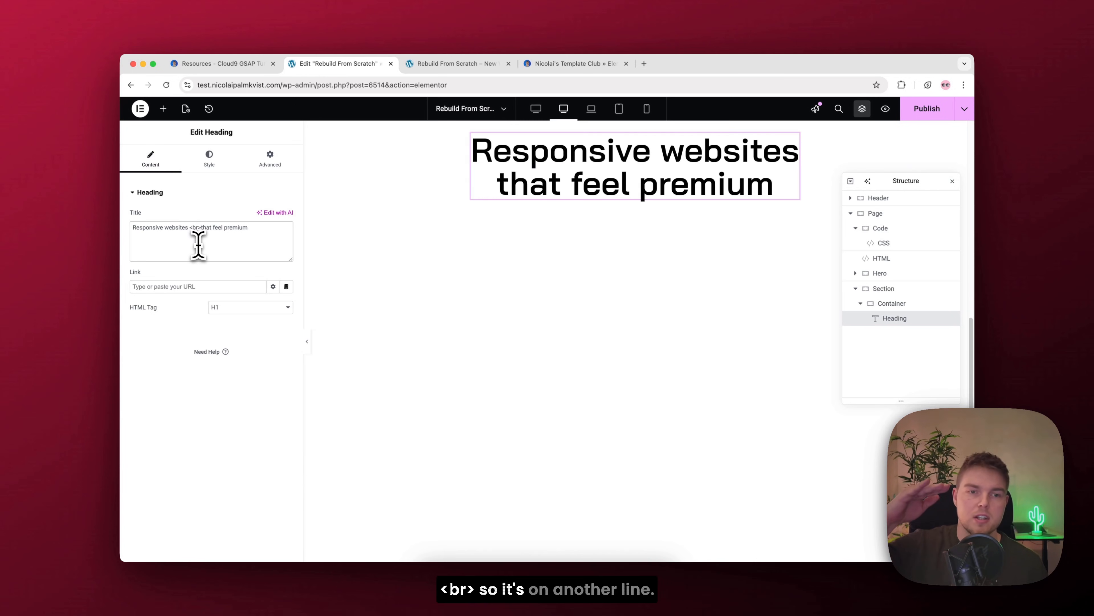
Step: Duplicate the promo heading, change the upper copy's text to "Designing responsive experiences" and set its HTML tag to H2
right_click(593, 172)
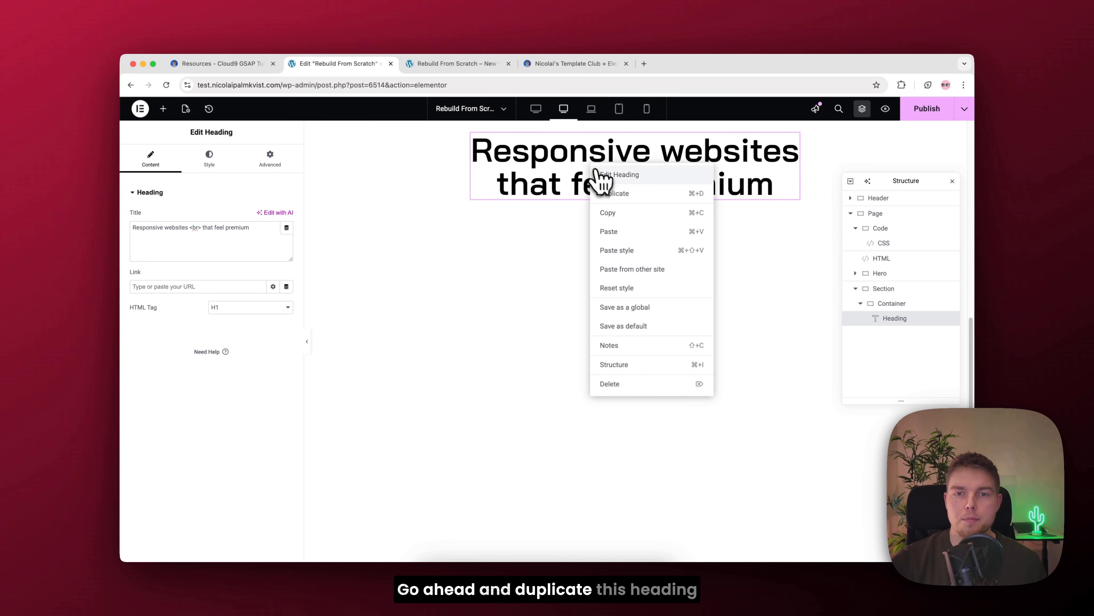
click(612, 194)
click(582, 169)
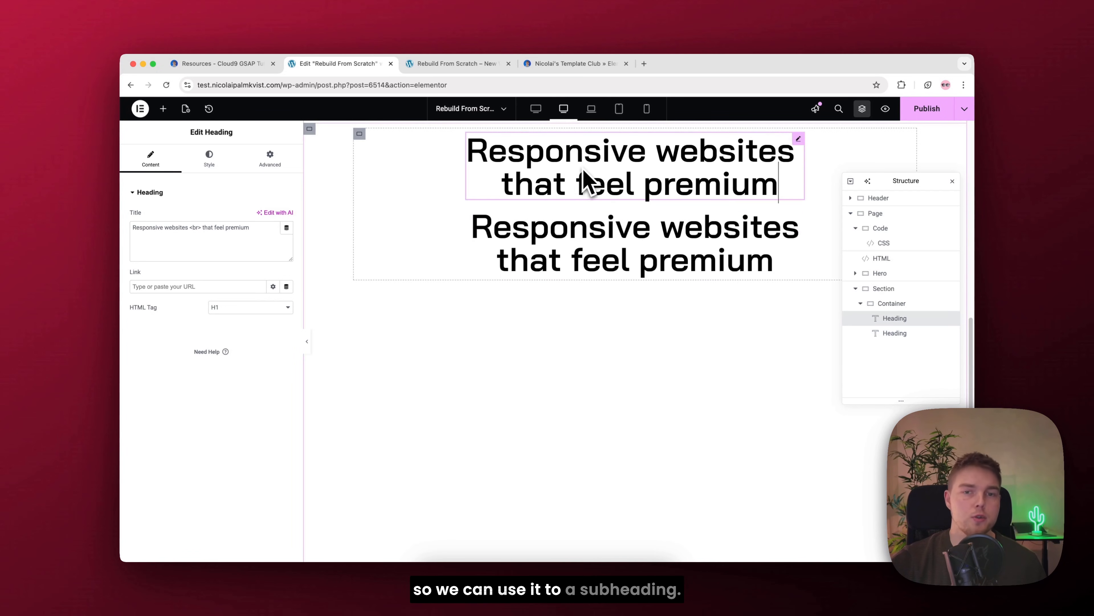
triple_click(189, 227)
text(Designing responsive experiences)
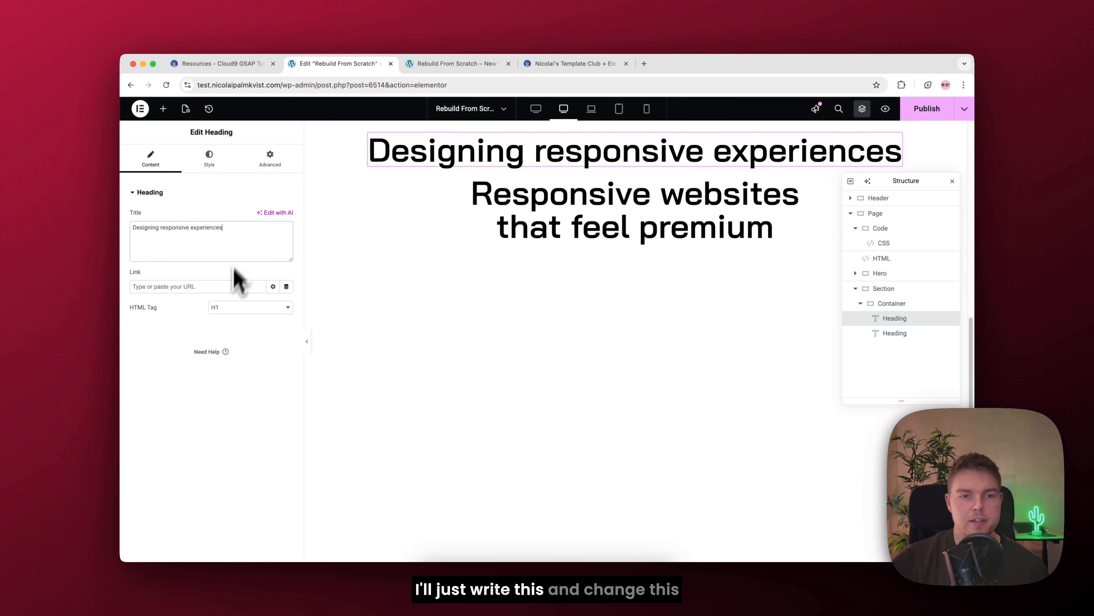
click(224, 307)
click(232, 320)
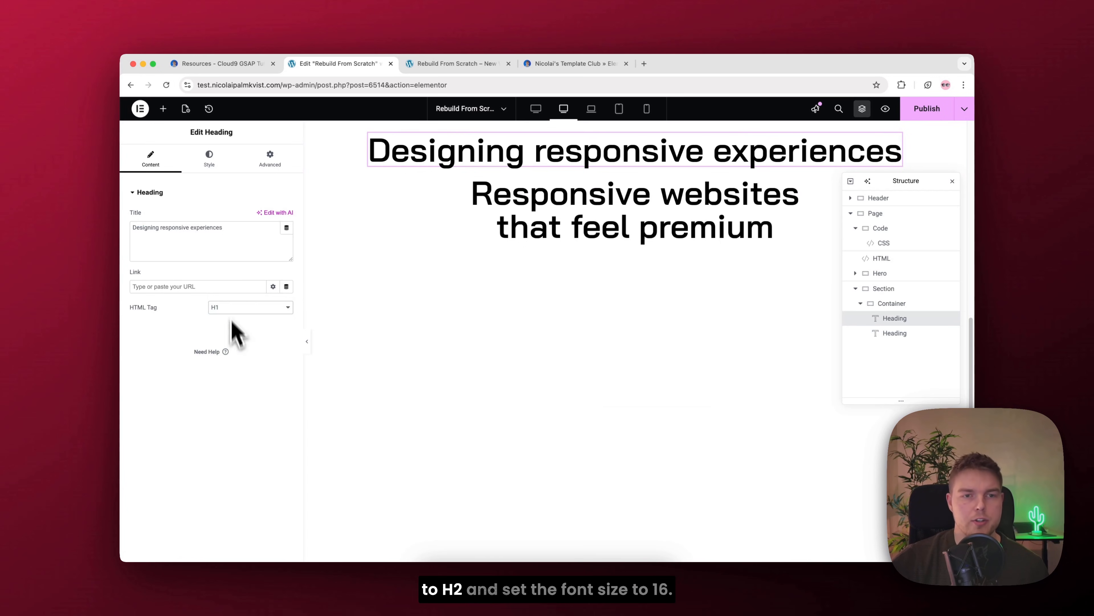
Step: Set the font size of the "Designing responsive experiences" subheading to 16 px
click(210, 164)
click(286, 244)
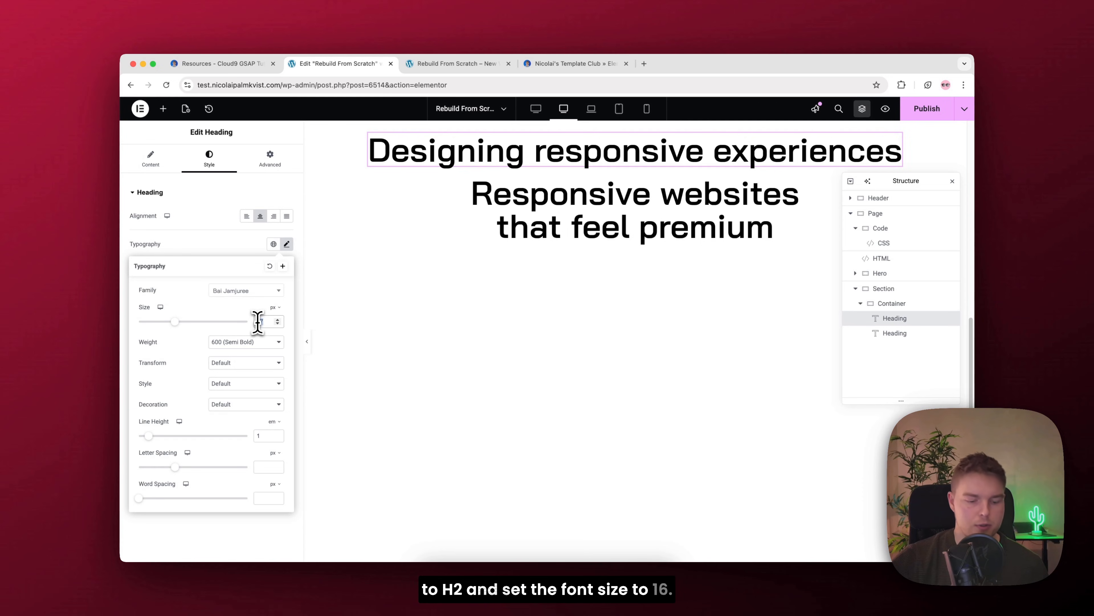
click(258, 321)
text(16)
click(286, 245)
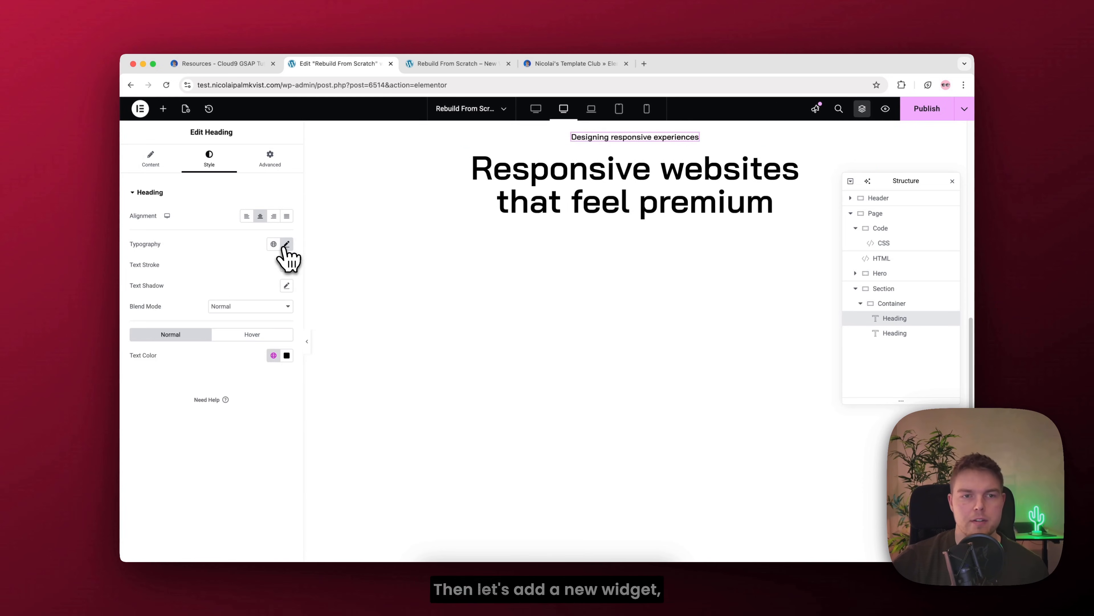
Step: Add a Text Editor widget below the main promo heading and give it a custom width of 50%
click(163, 109)
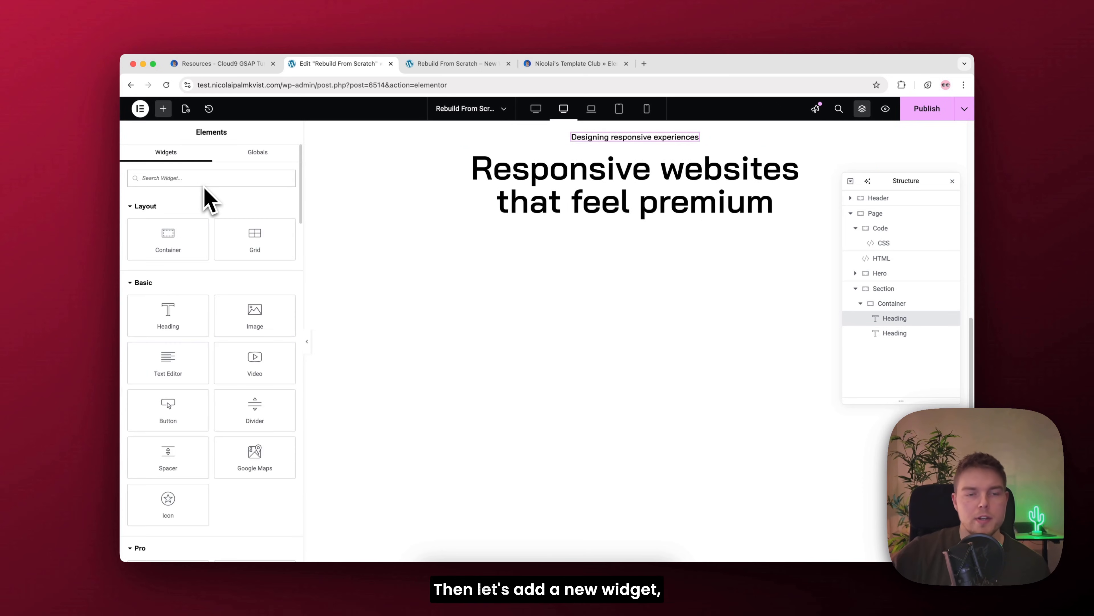
text(text)
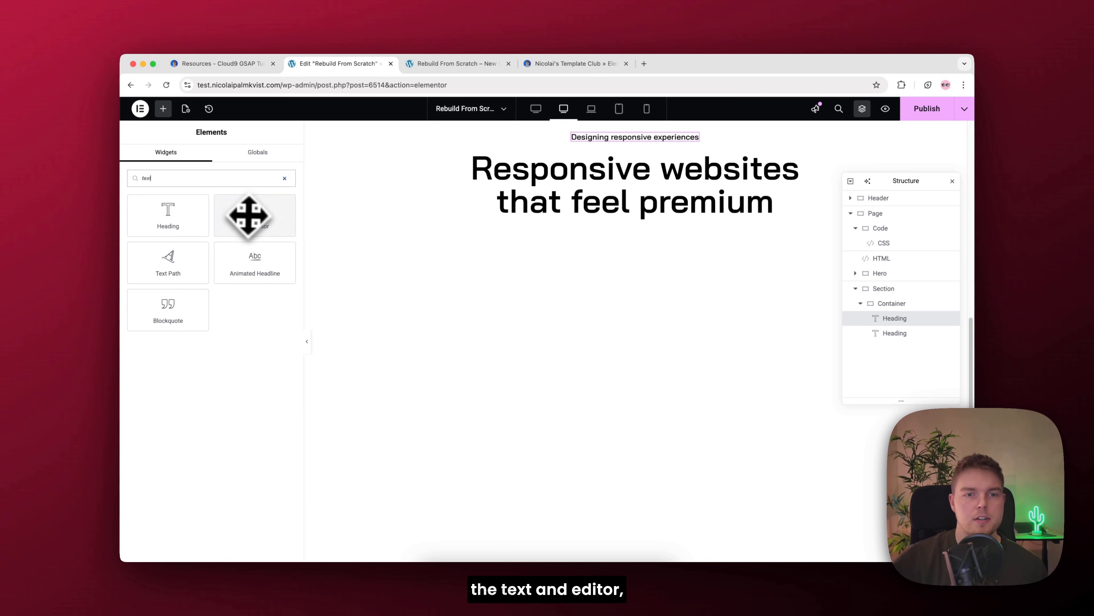
drag(249, 215, 603, 219)
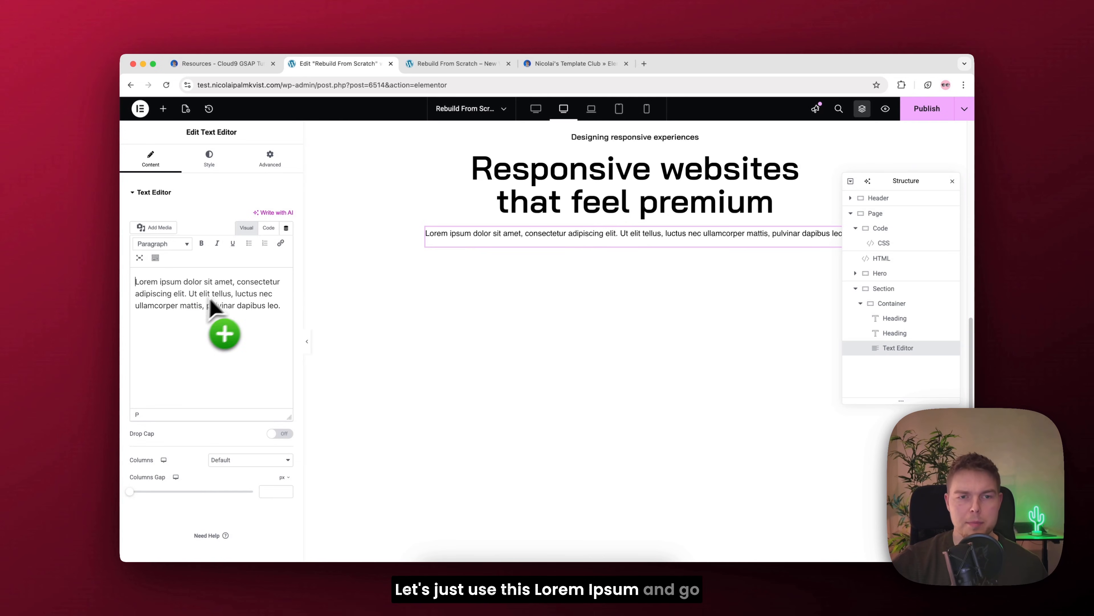
click(276, 160)
click(255, 296)
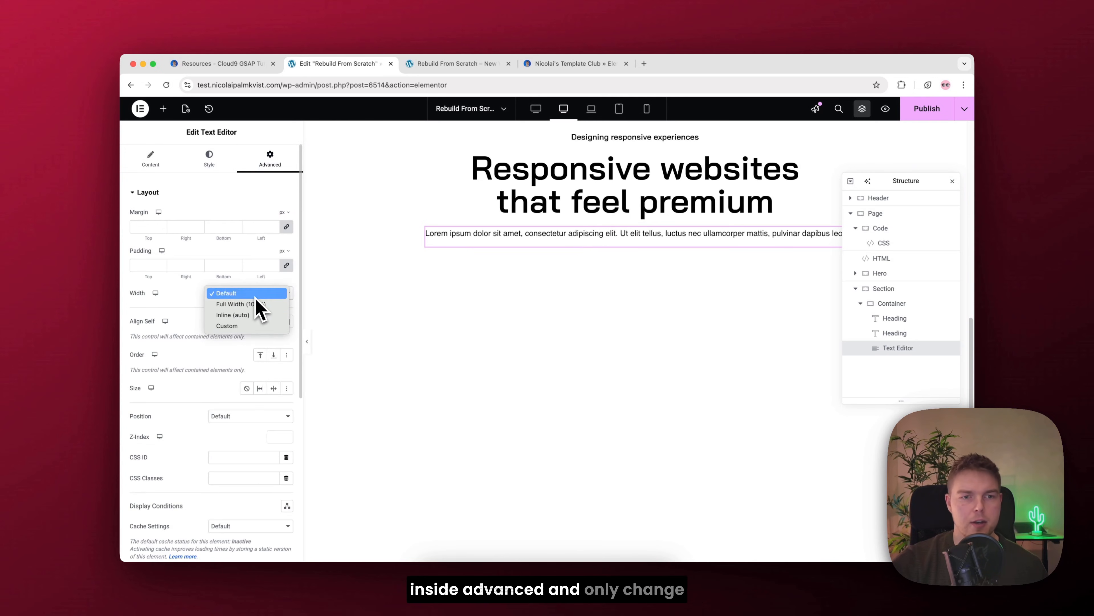
click(250, 325)
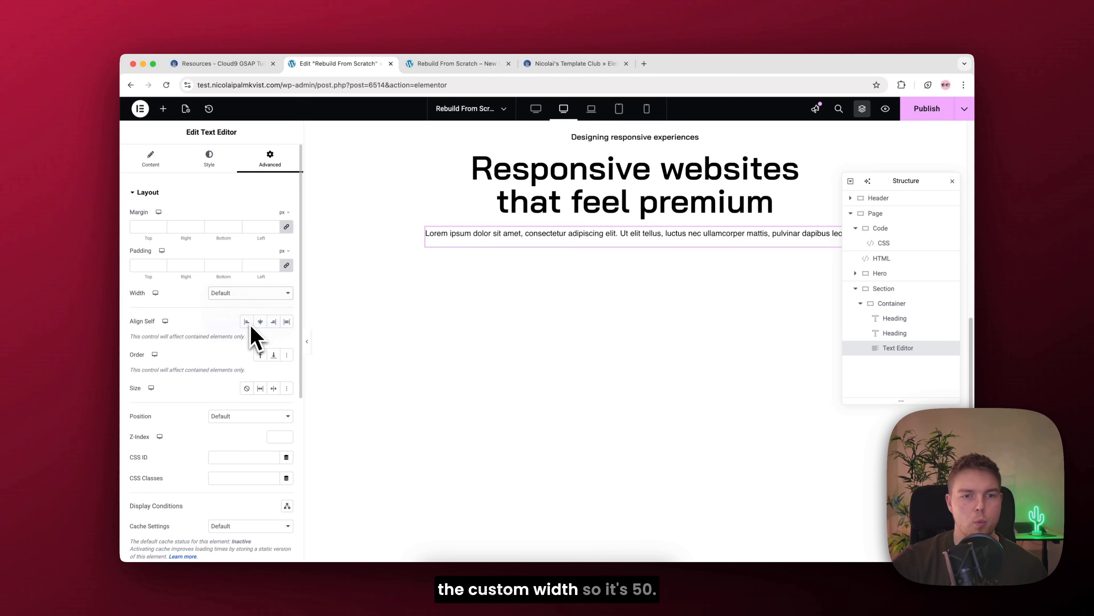
click(276, 324)
text(50)
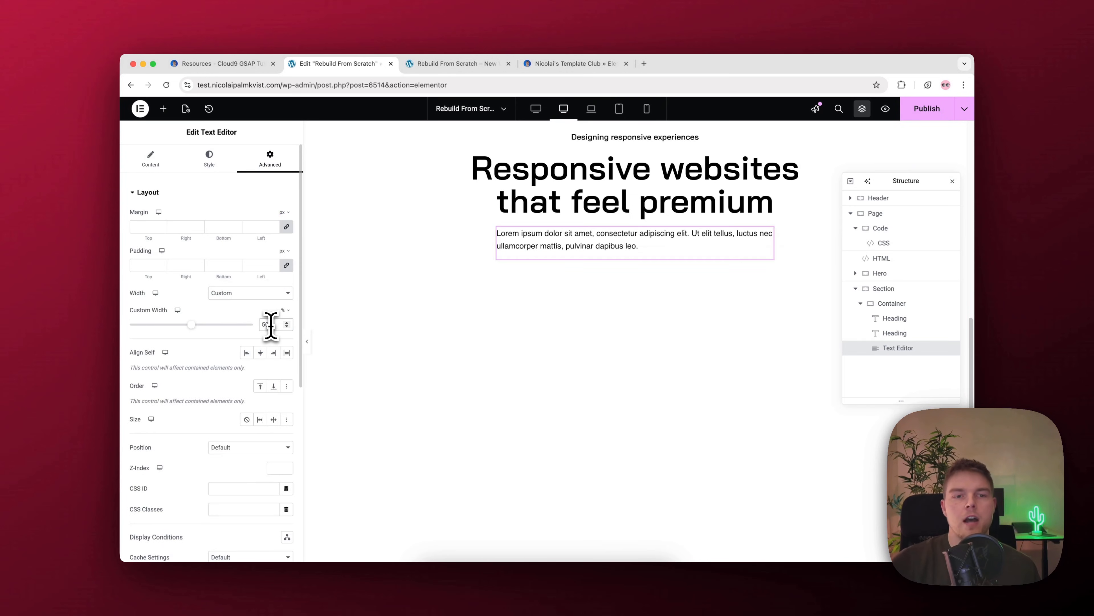
Step: Style the lorem ipsum text with the Bai Jamjuree font, weight 500 (Medium) and centre alignment
click(216, 167)
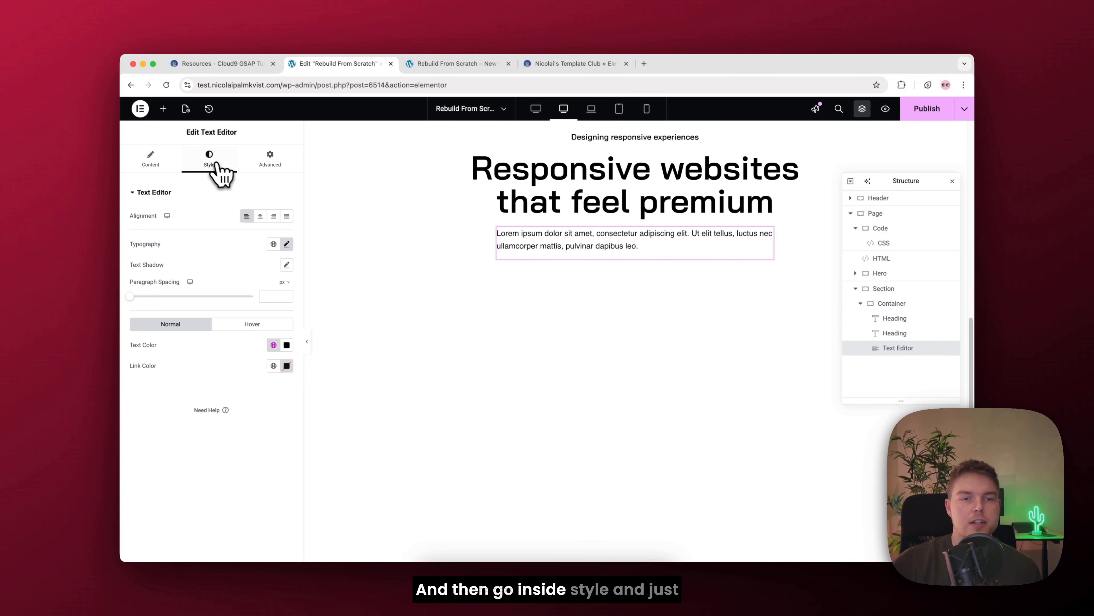
click(286, 245)
click(260, 297)
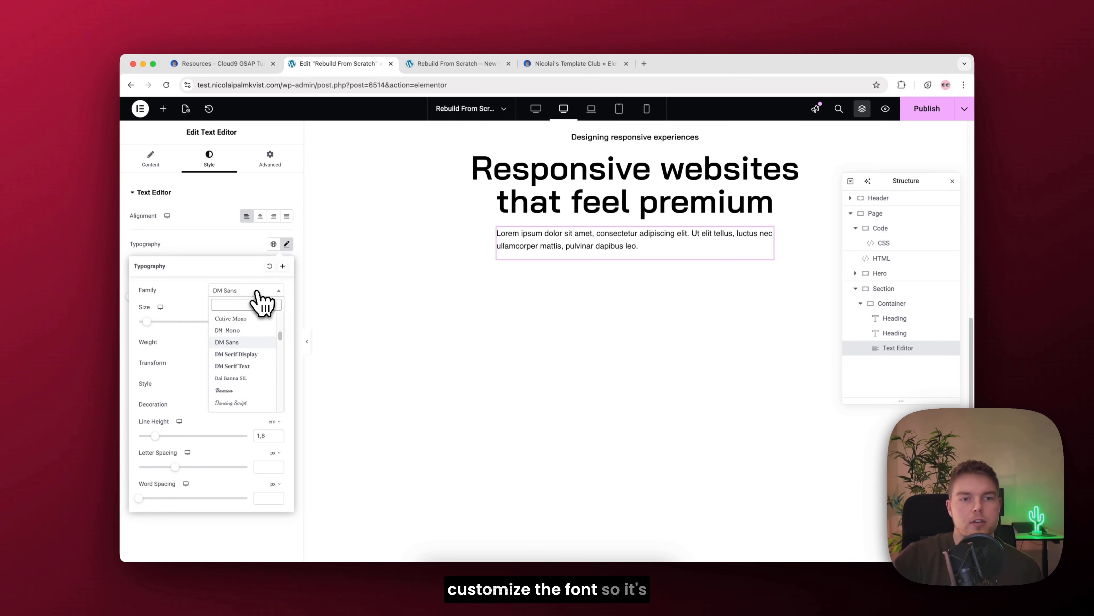
text(bai)
key(Return)
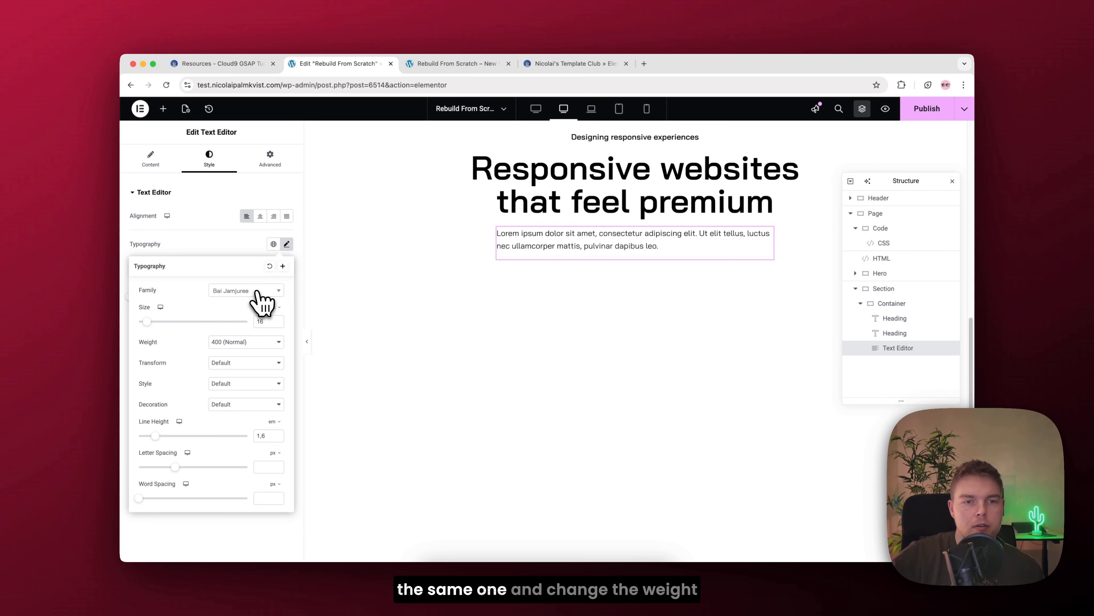
click(248, 345)
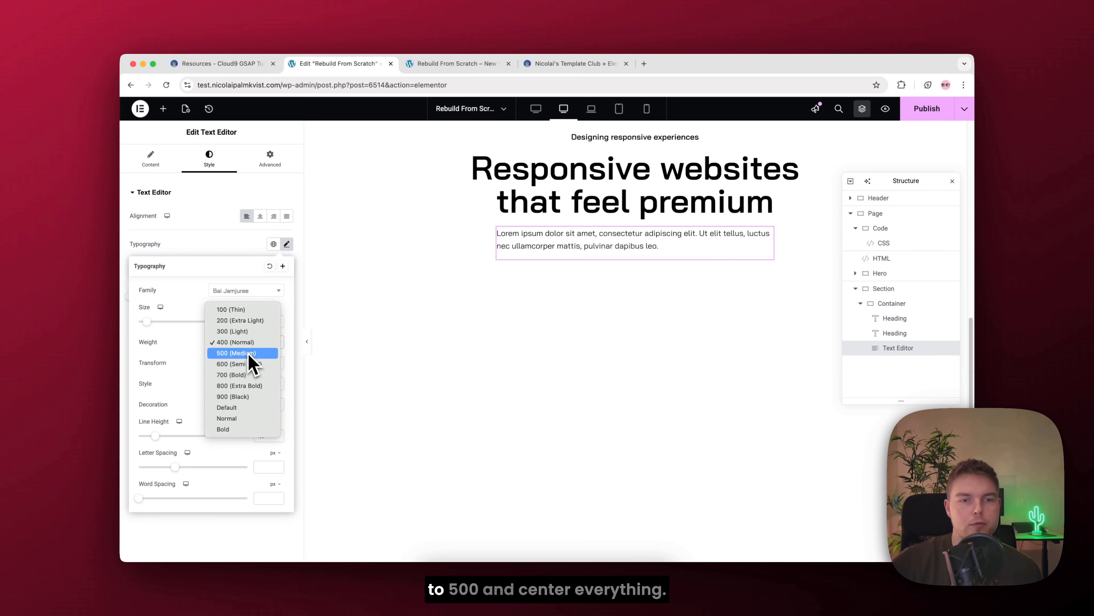
click(250, 356)
click(261, 216)
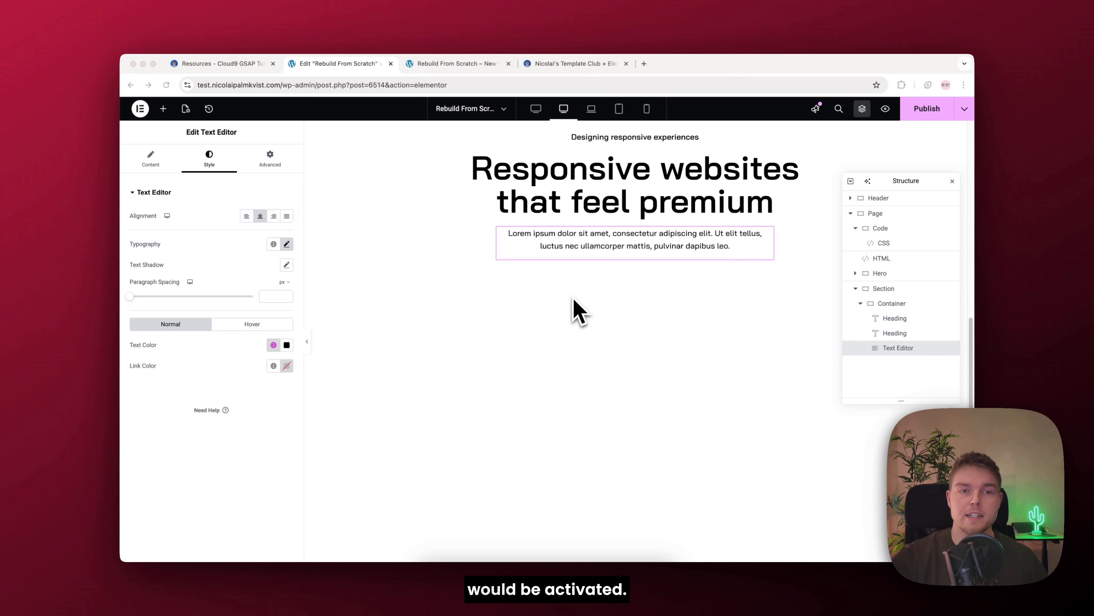
Step: Add an HTML widget below the lorem ipsum text in the promo heading container
click(165, 107)
click(164, 108)
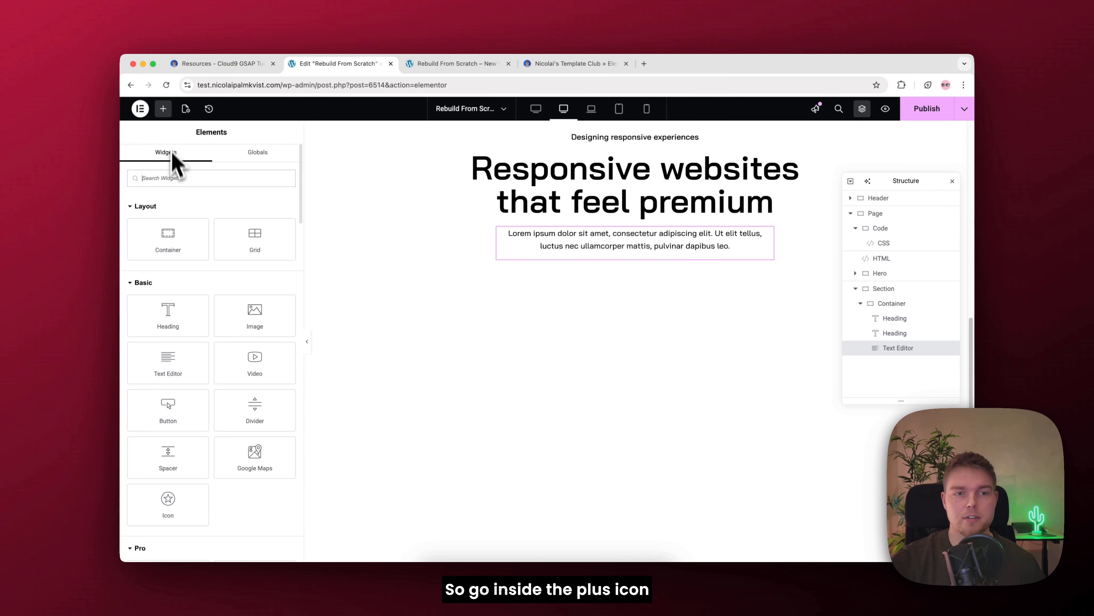
text(html)
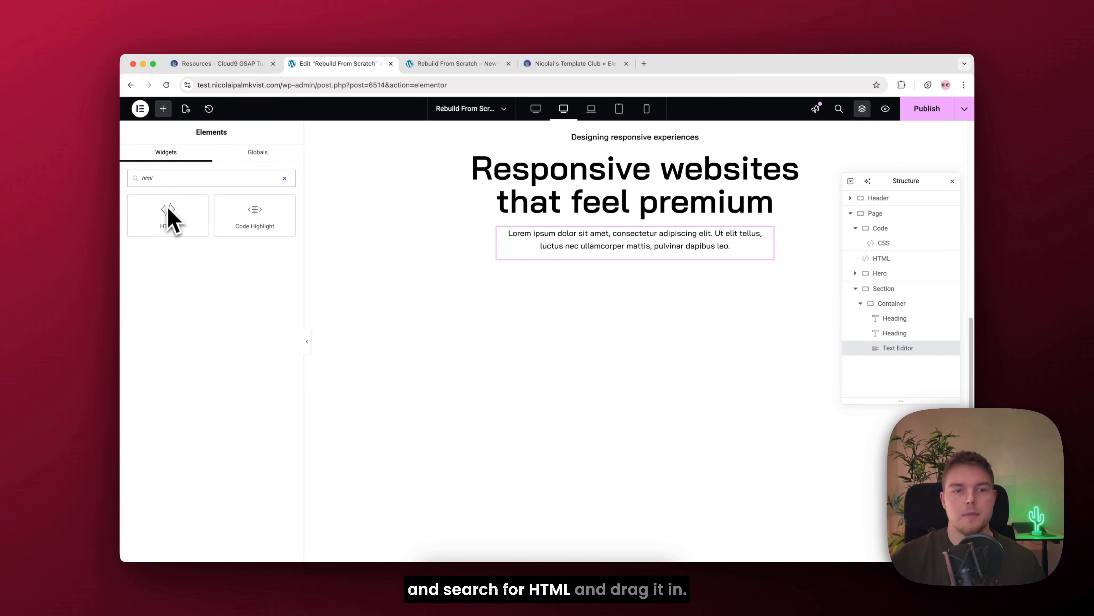
drag(171, 218, 625, 261)
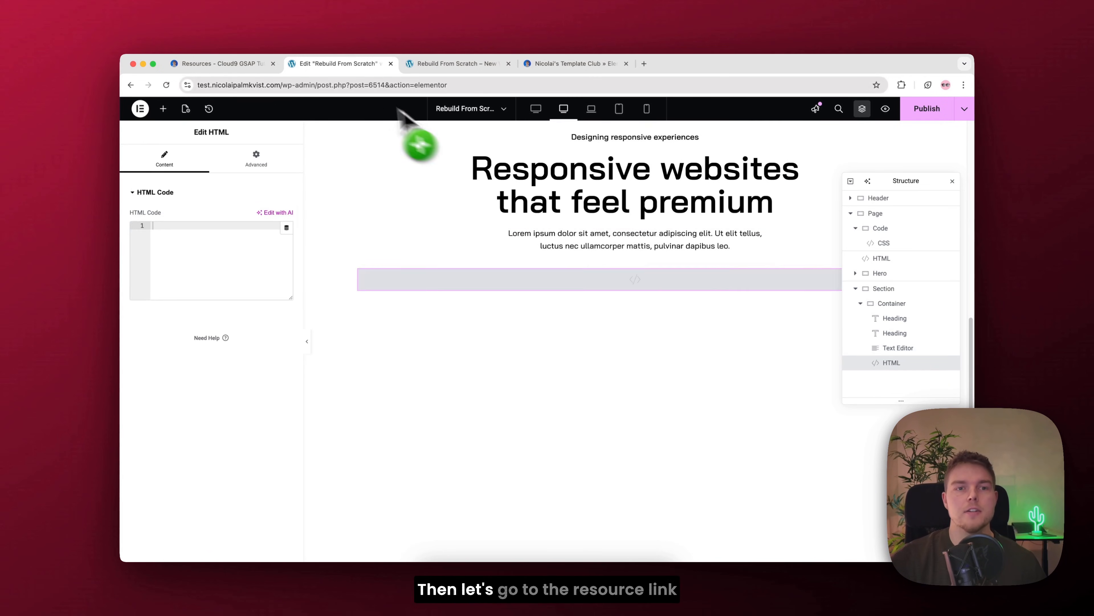
Step: Copy the HTML button code from the resources page's Code section and paste it into the new HTML widget
click(254, 65)
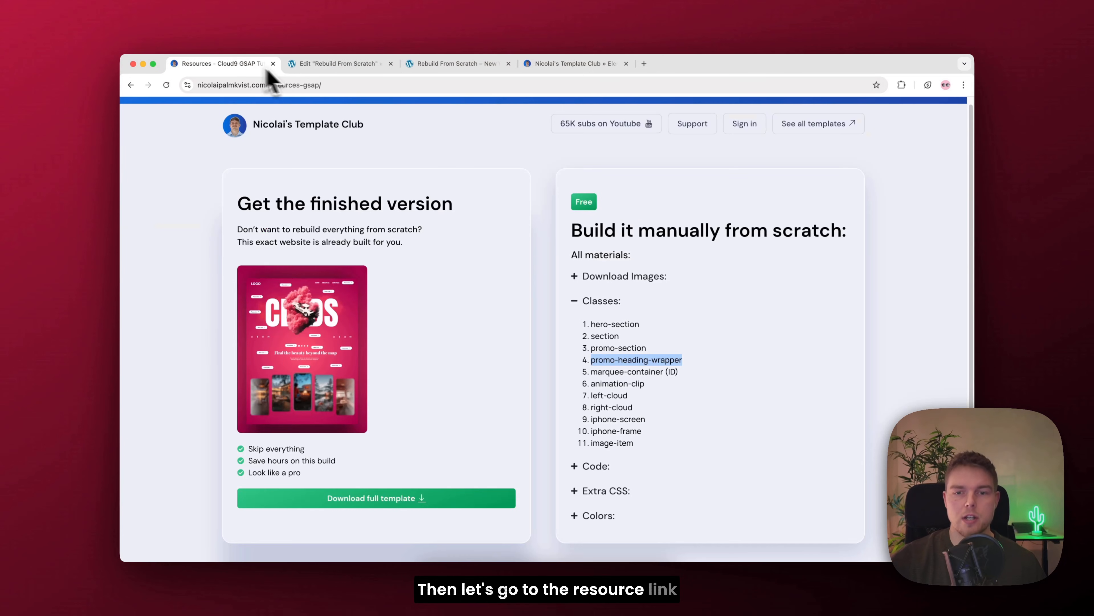
click(599, 305)
click(595, 326)
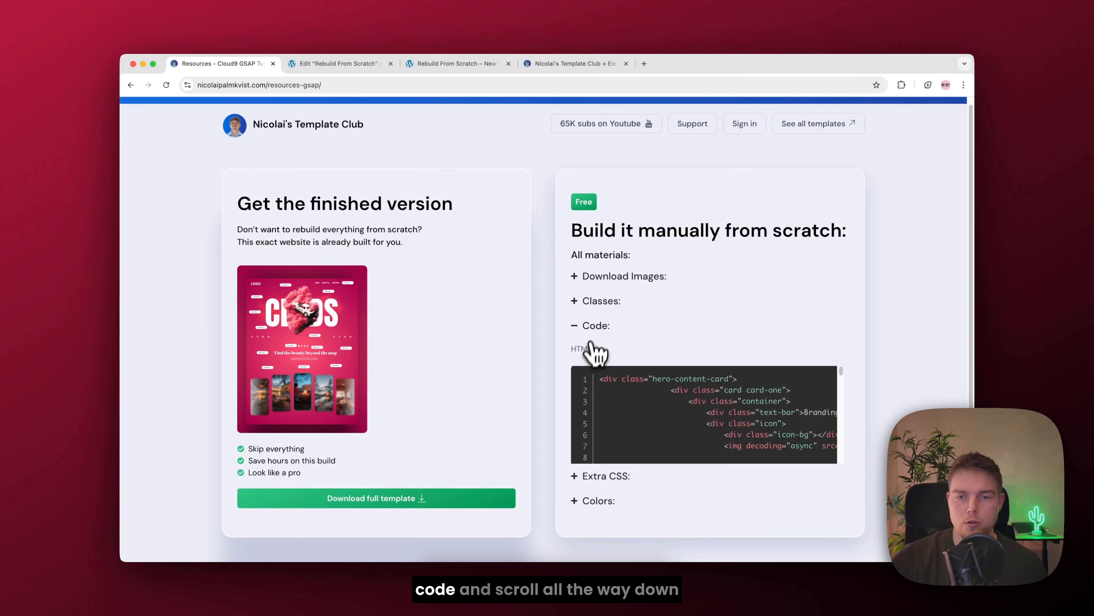
scroll(793, 367, down, 8)
scroll(799, 363, down, 2)
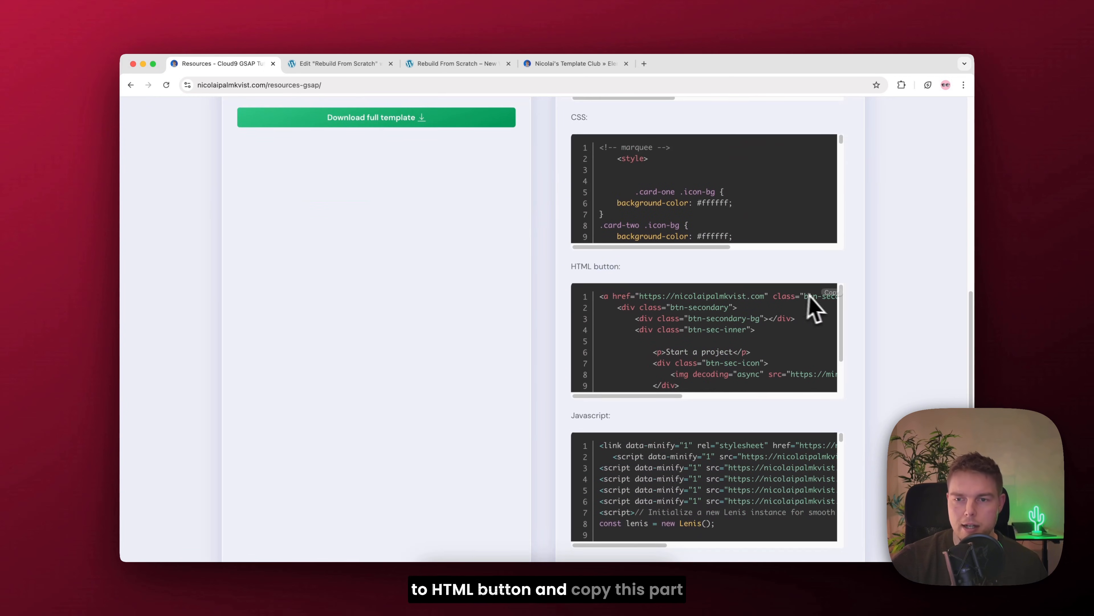
click(343, 65)
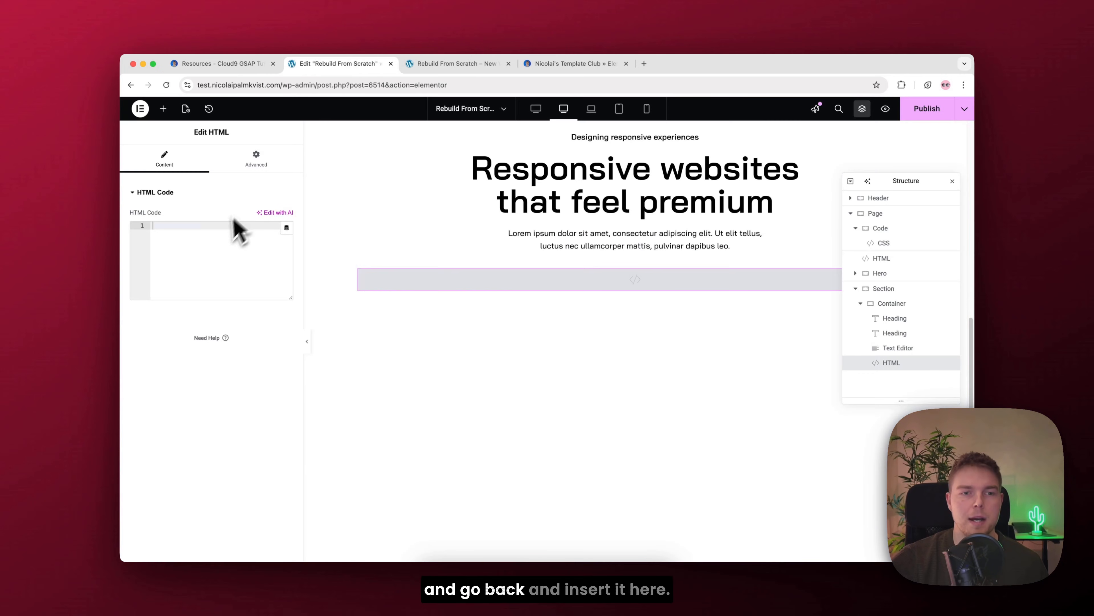
text(<a href="https://nicolaipalmkvist.com" class="btn-secondary-link">     <div class="btn-secondary">         <div class="btn-secondary-bg"></div>         <div class="btn-sec-inner">              <p>Start a project</p>             <div class="btn-sec-icon">                 <img decoding="async" src="https://mintcream-gnu-256830.hostingersite.com/wp-content/uploads/2025/09/100.svg" alt="">             </div>         </div>     </div> </a>)
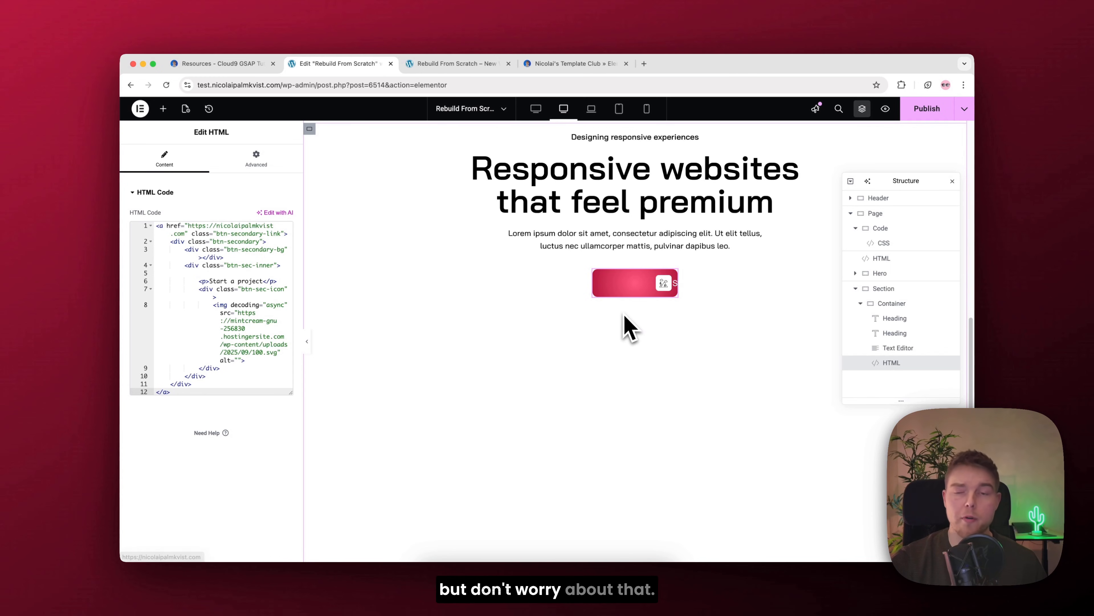
Step: Add an Icon widget above the "Designing responsive experiences" heading and change its icon to an arrow down
scroll(627, 326, up, 1)
scroll(629, 327, up, 1)
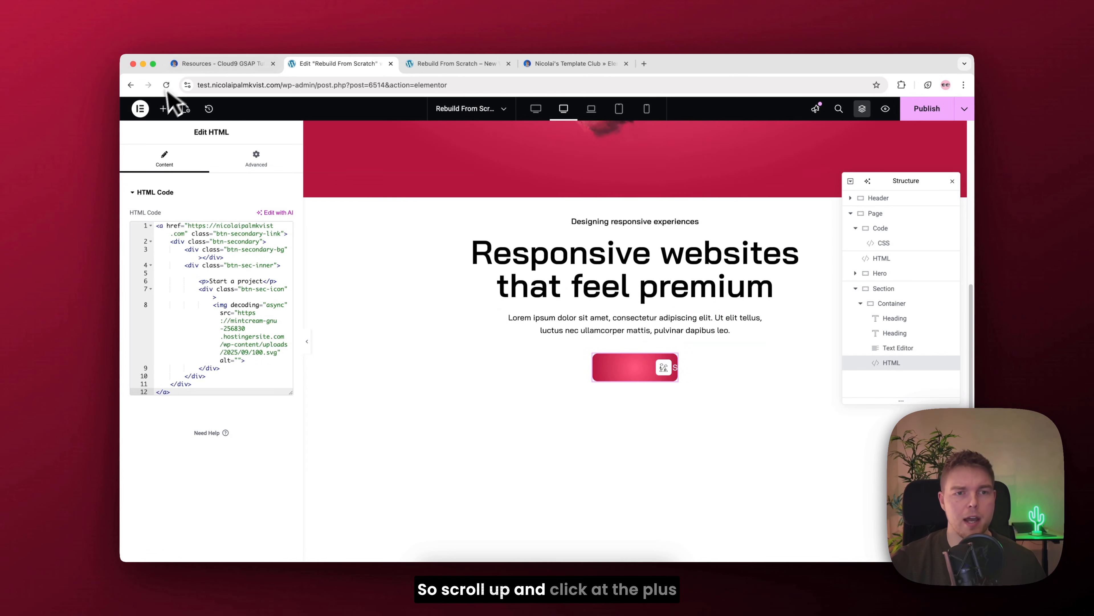
click(163, 110)
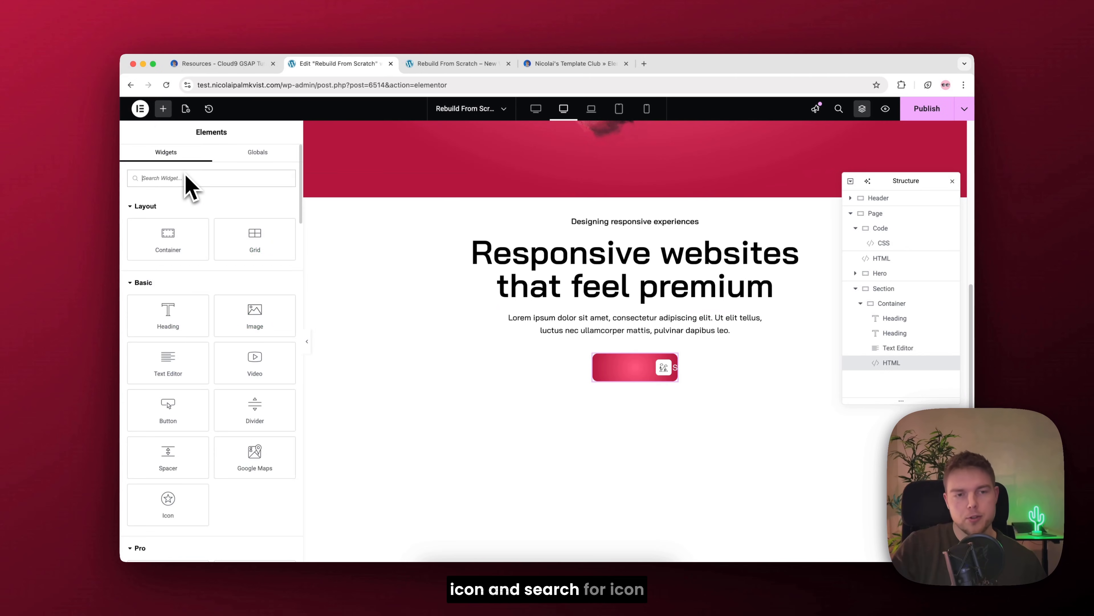
text(icon)
drag(167, 259, 638, 229)
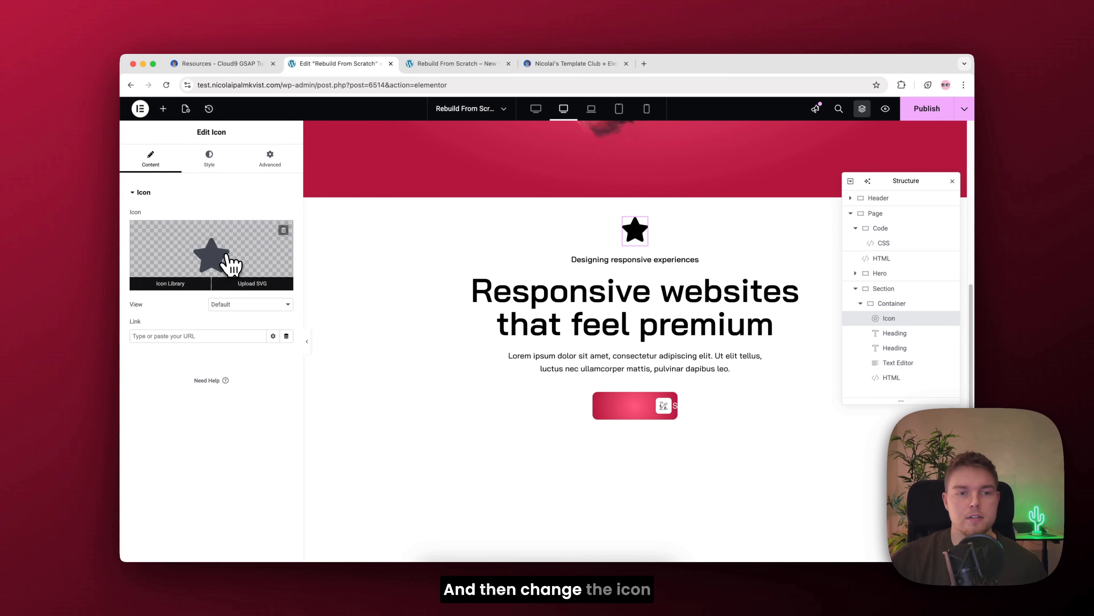
click(225, 259)
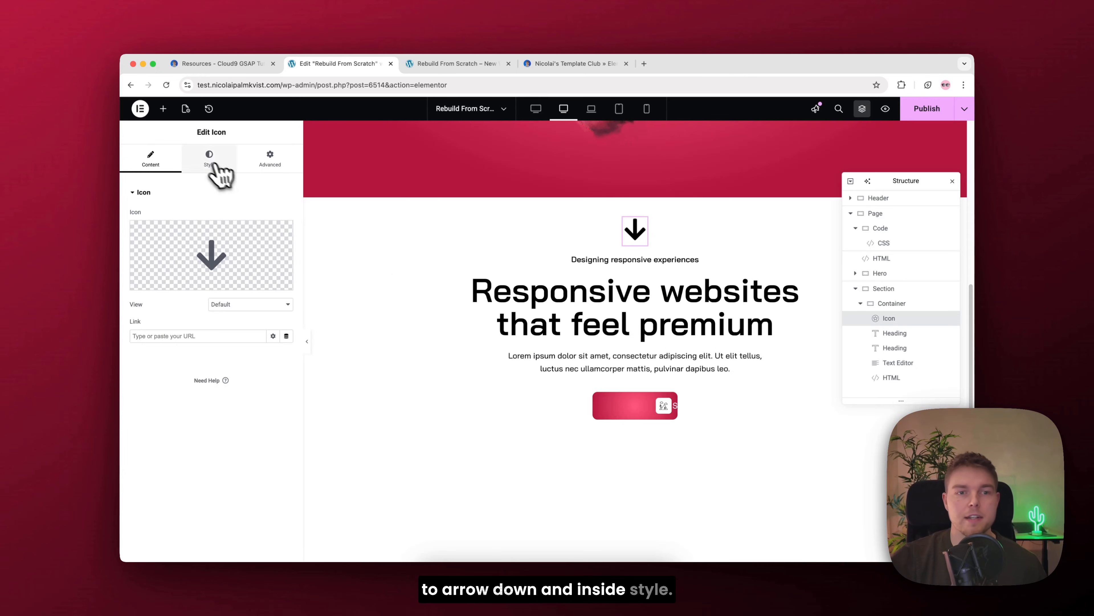
Step: Set the arrow icon's primary color by sampling the red of the hero background
click(211, 161)
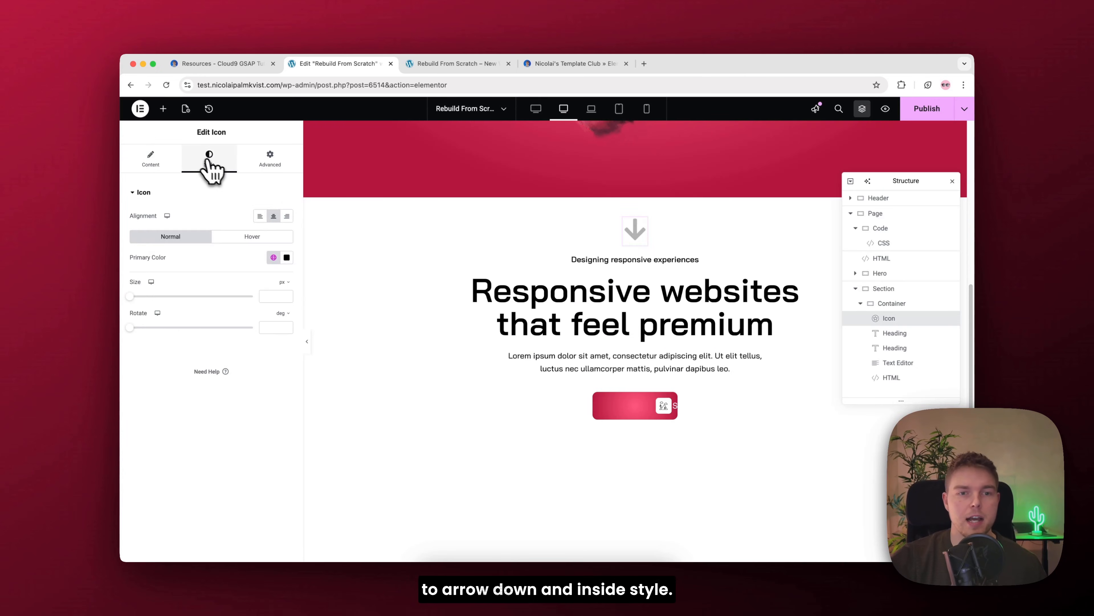
click(286, 256)
click(342, 278)
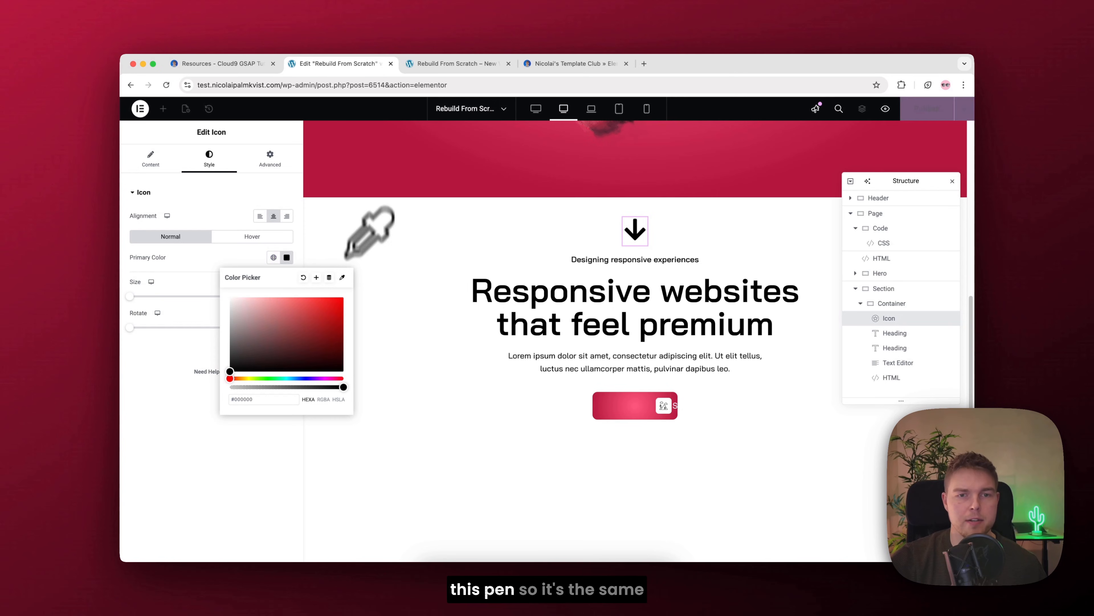
click(353, 169)
click(373, 177)
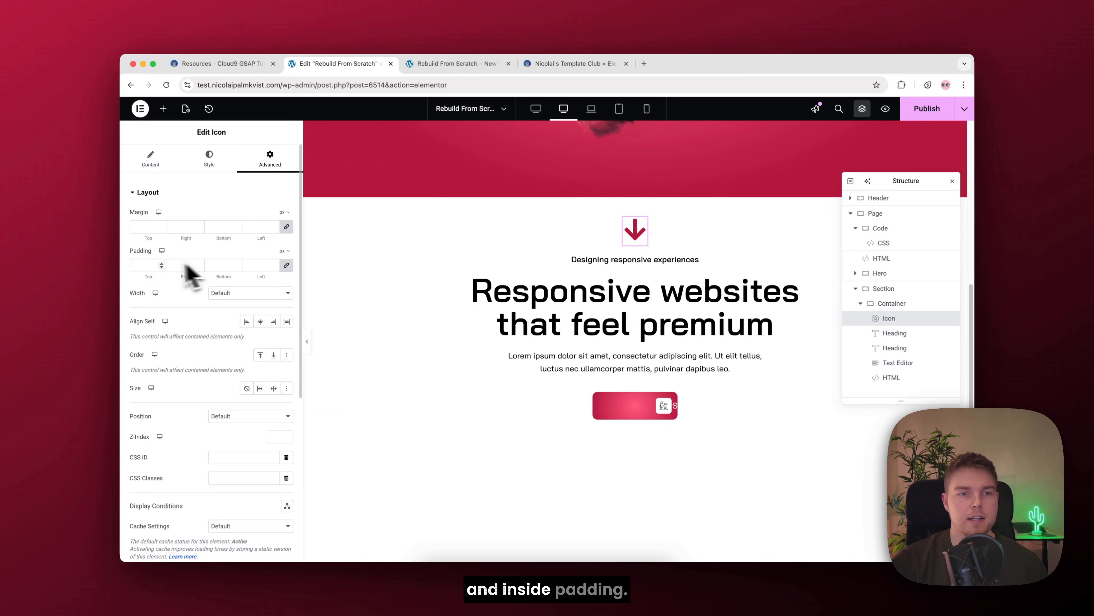
Step: Unlink the arrow icon's padding values and set the top and bottom padding to 120 px
click(286, 265)
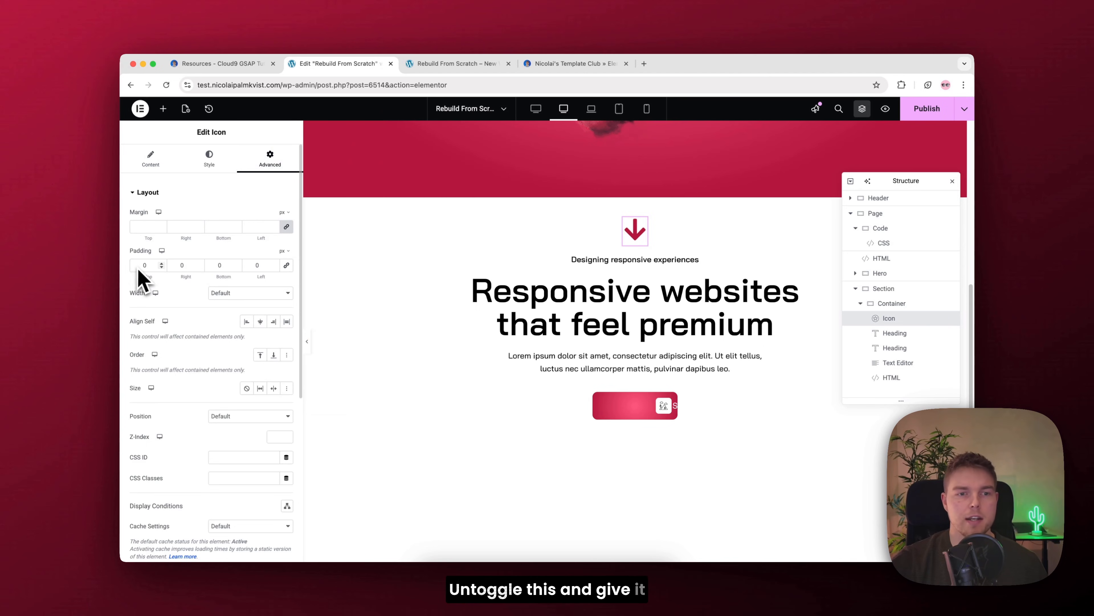
text(120)
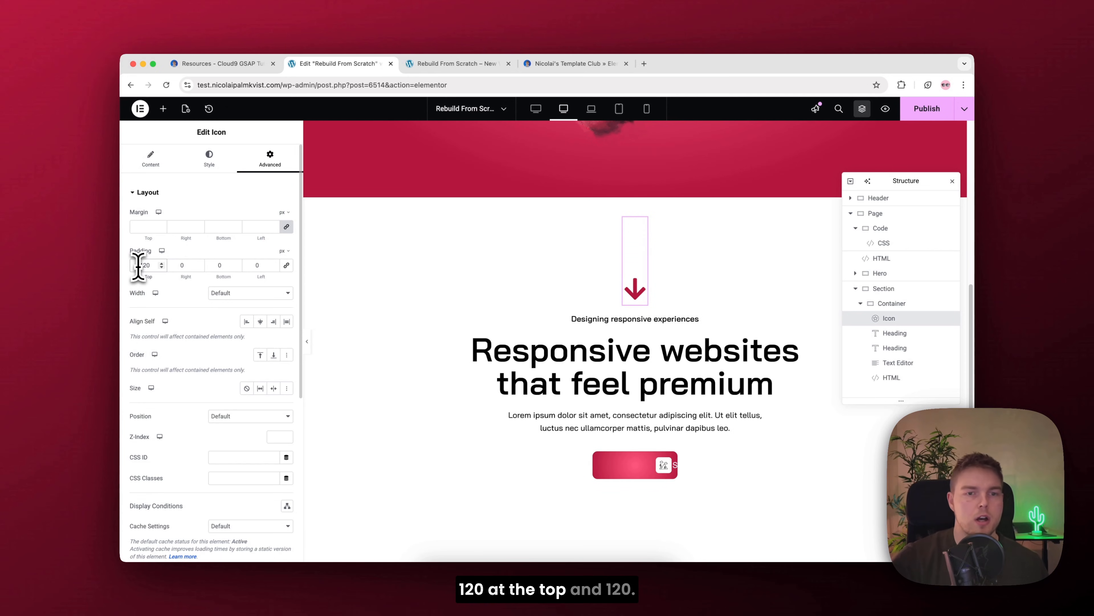
double_click(220, 265)
text(120)
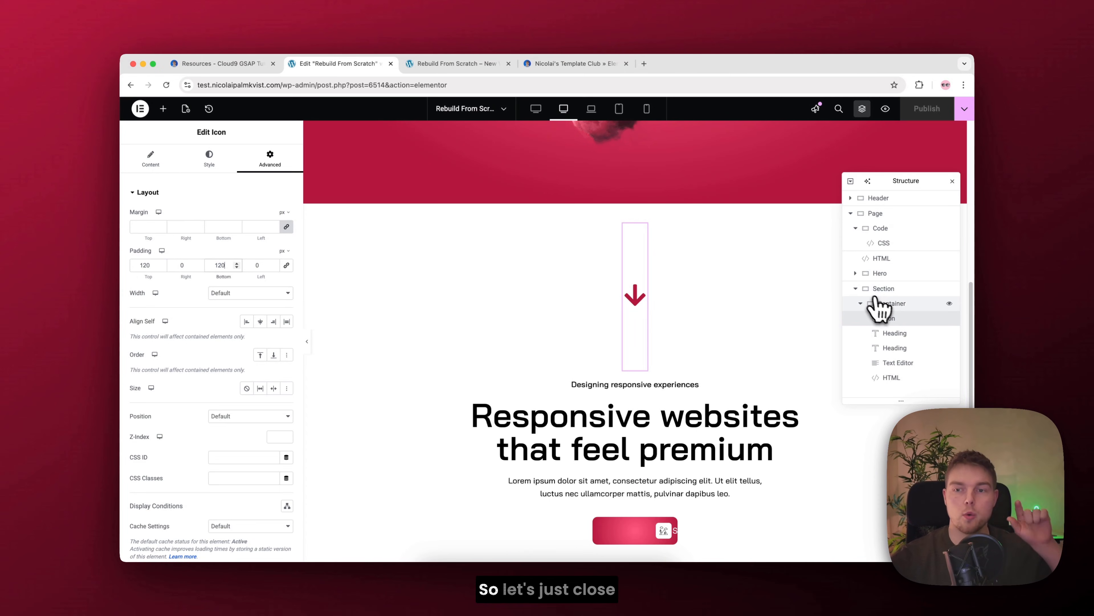
Step: Collapse the promo section's structure and add an HTML widget at the end of the Page container
click(862, 304)
click(856, 289)
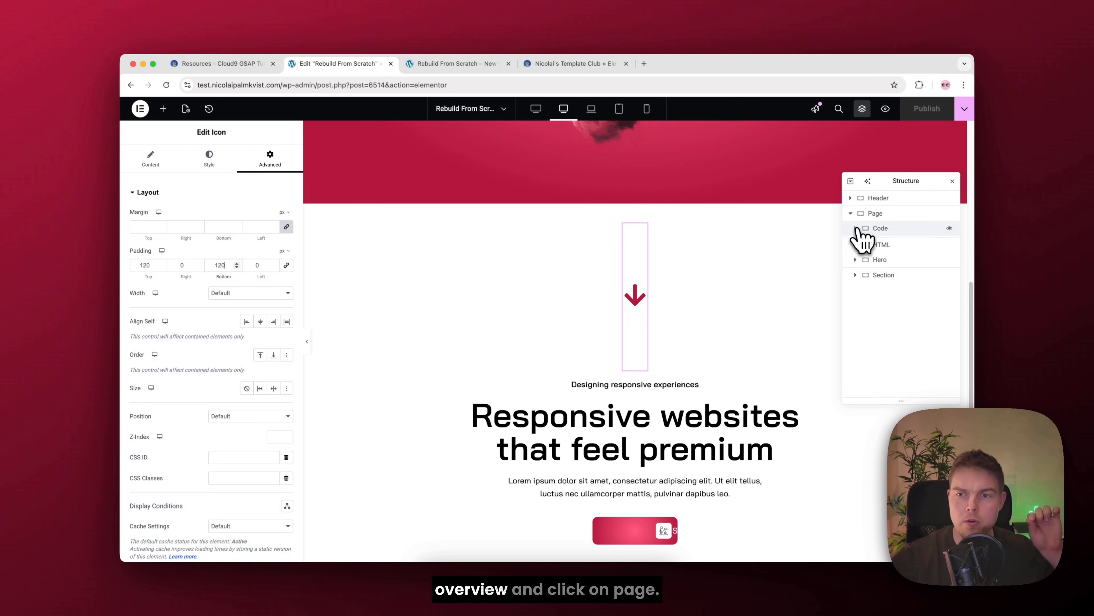
click(875, 214)
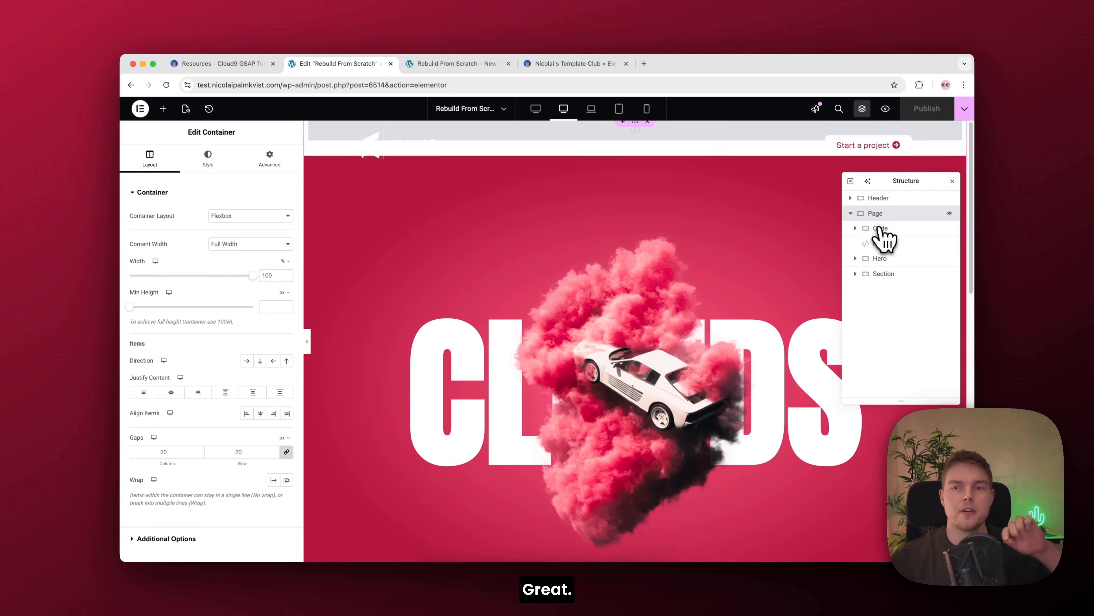
click(163, 109)
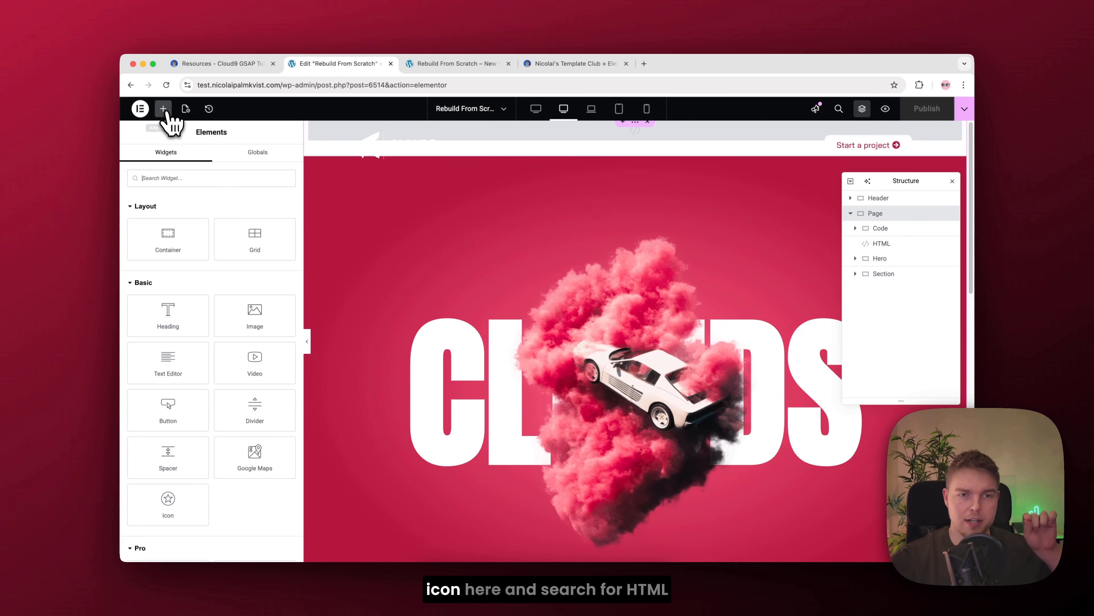
text(html)
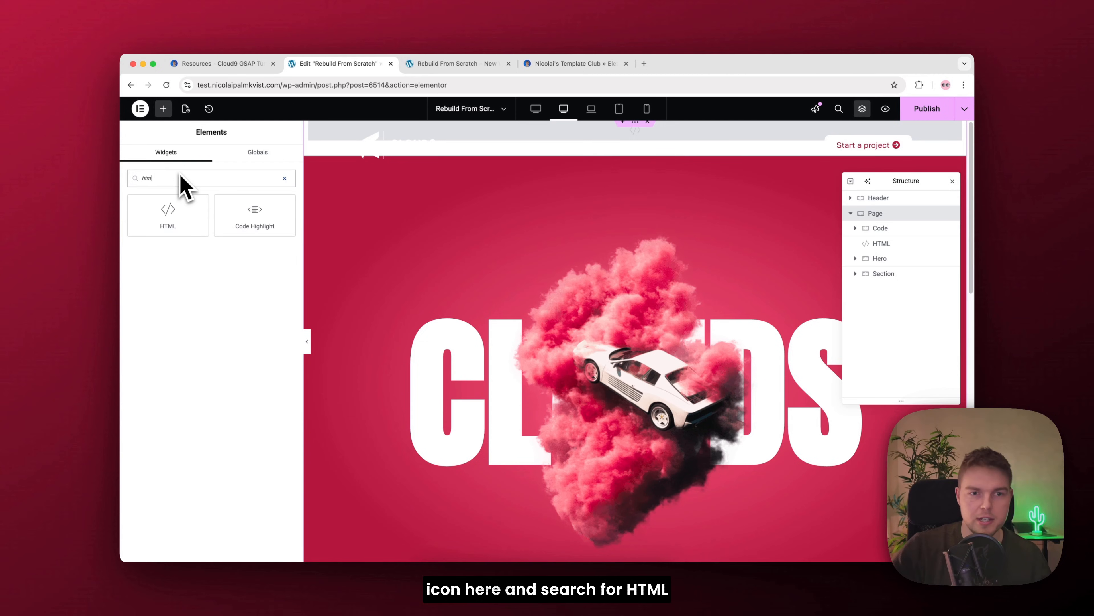
click(154, 209)
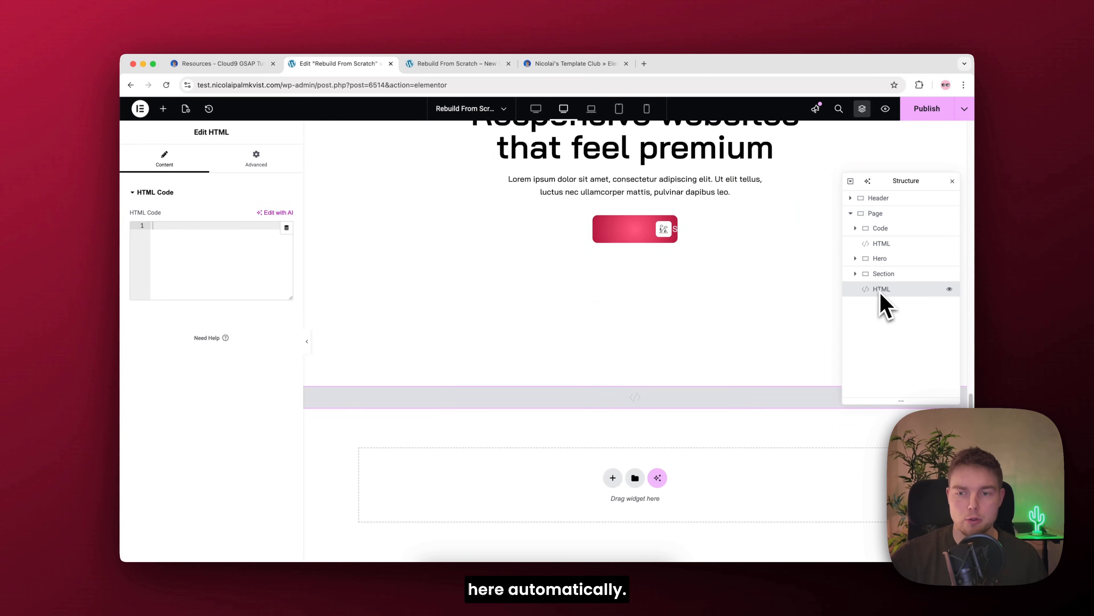
Step: Copy the Javascript code from the resources page and paste it into the new HTML widget
click(224, 65)
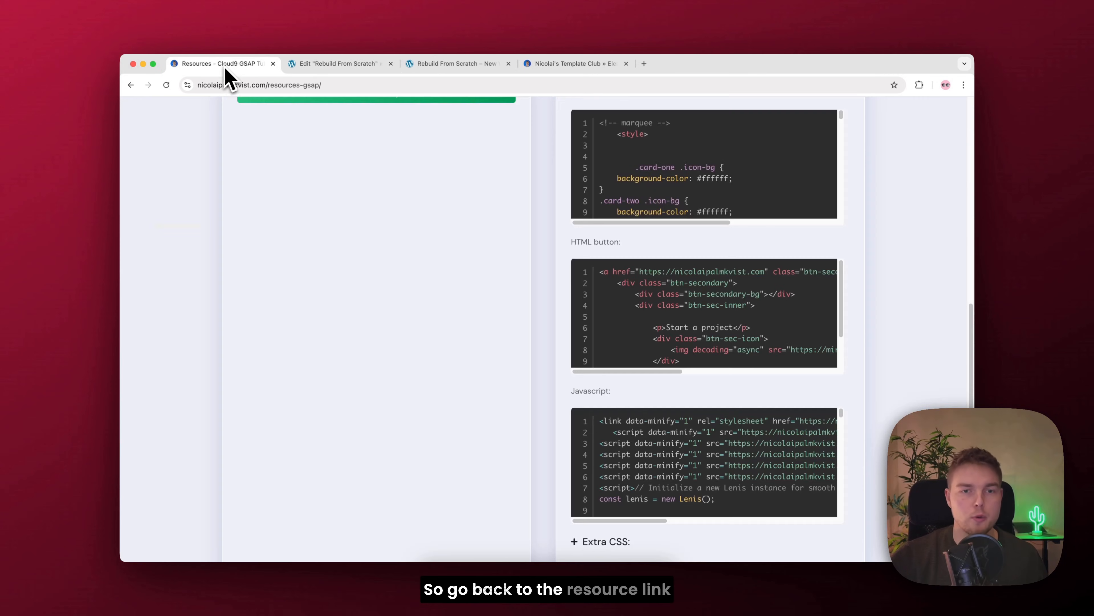
scroll(759, 383, down, 1)
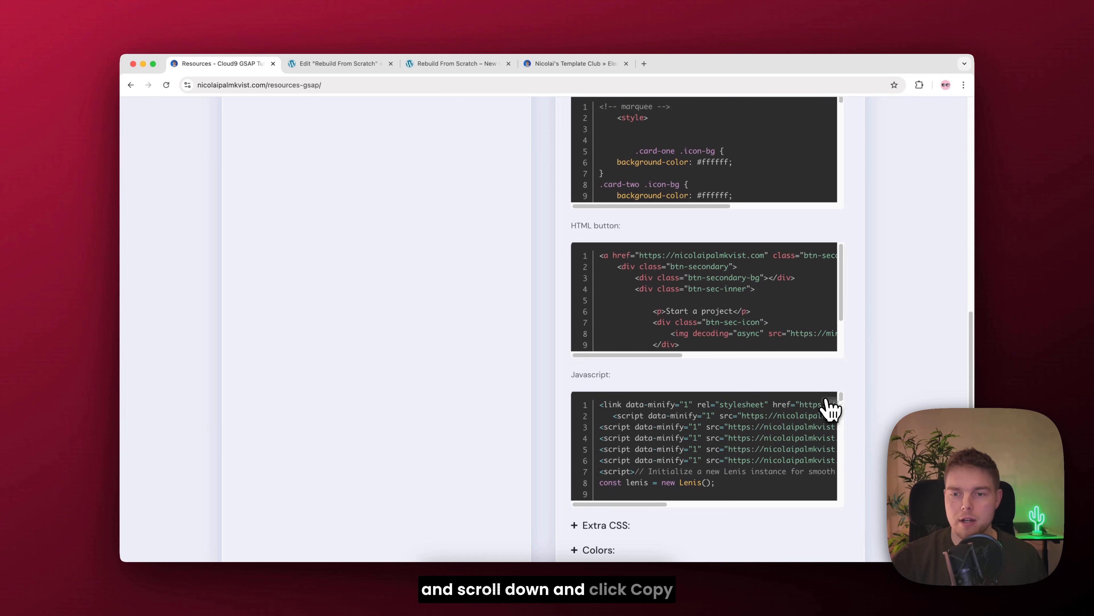
click(340, 64)
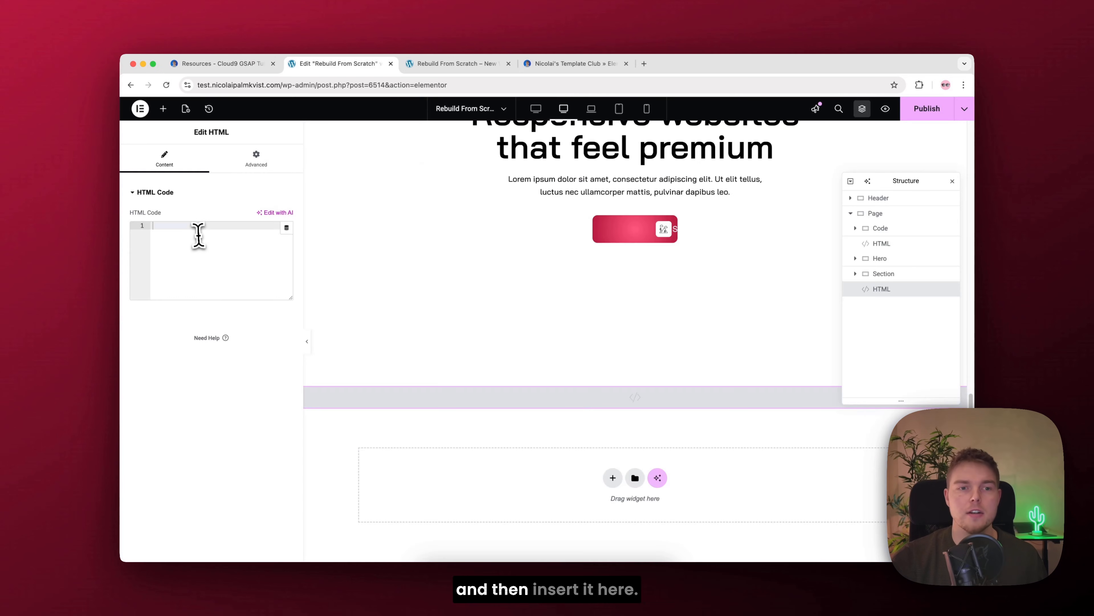
key(super+v)
Step: Add a new empty container at the end of the Page container
click(879, 214)
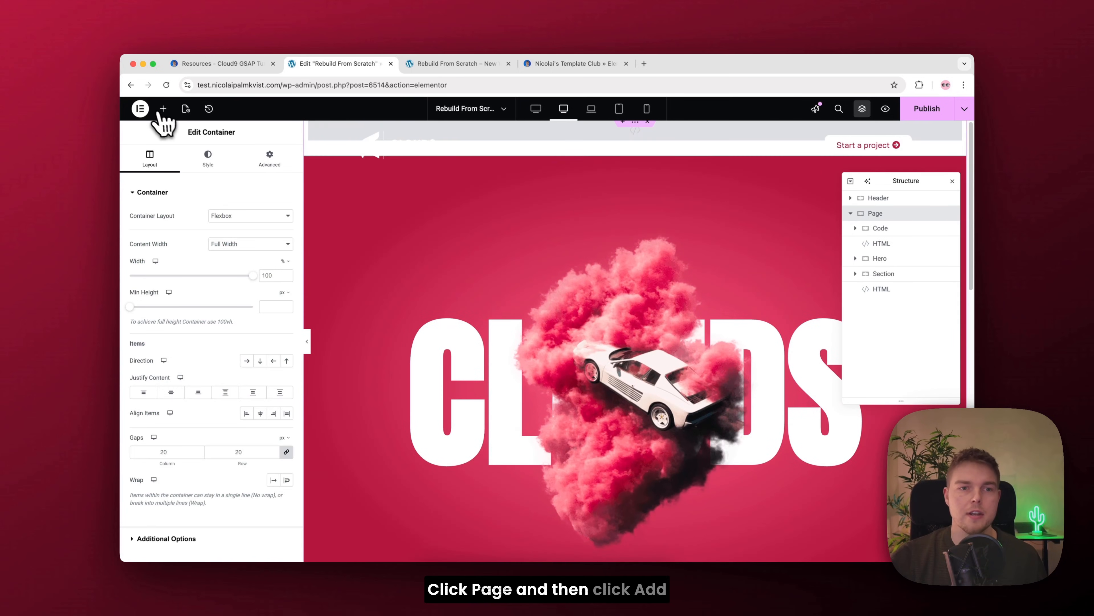
click(162, 108)
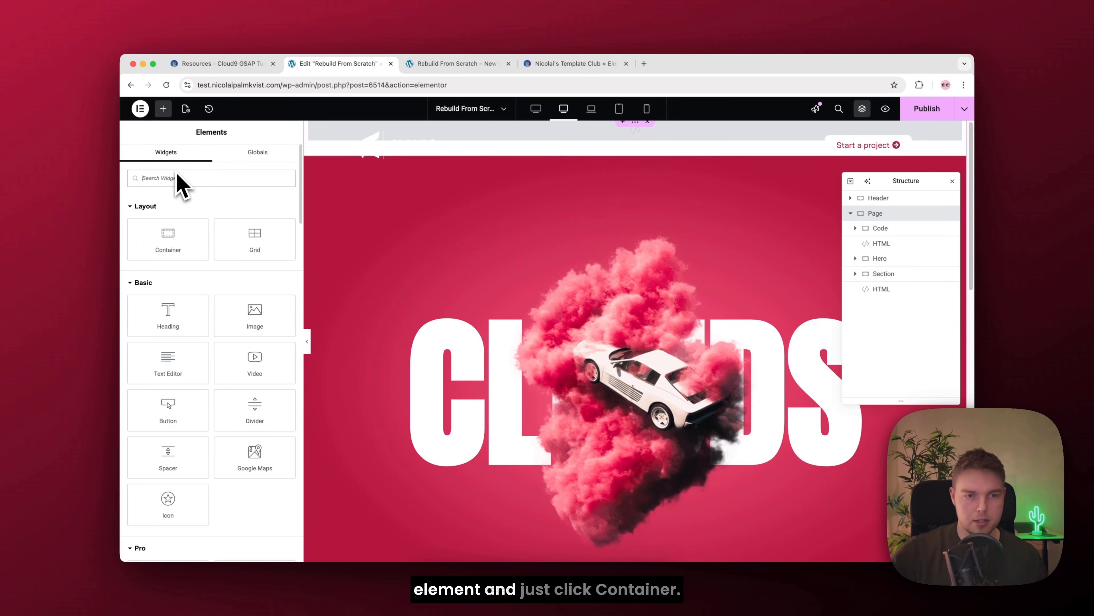
click(182, 229)
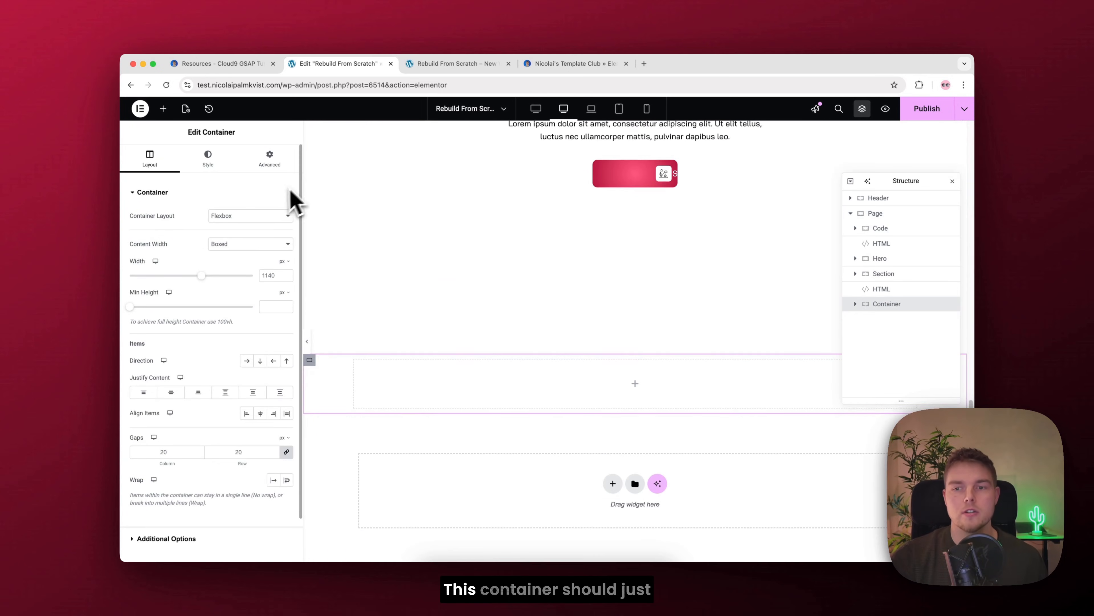
Step: Copy the marquee-container ID from the resources page's Classes list and set it as the new container's CSS ID
click(278, 163)
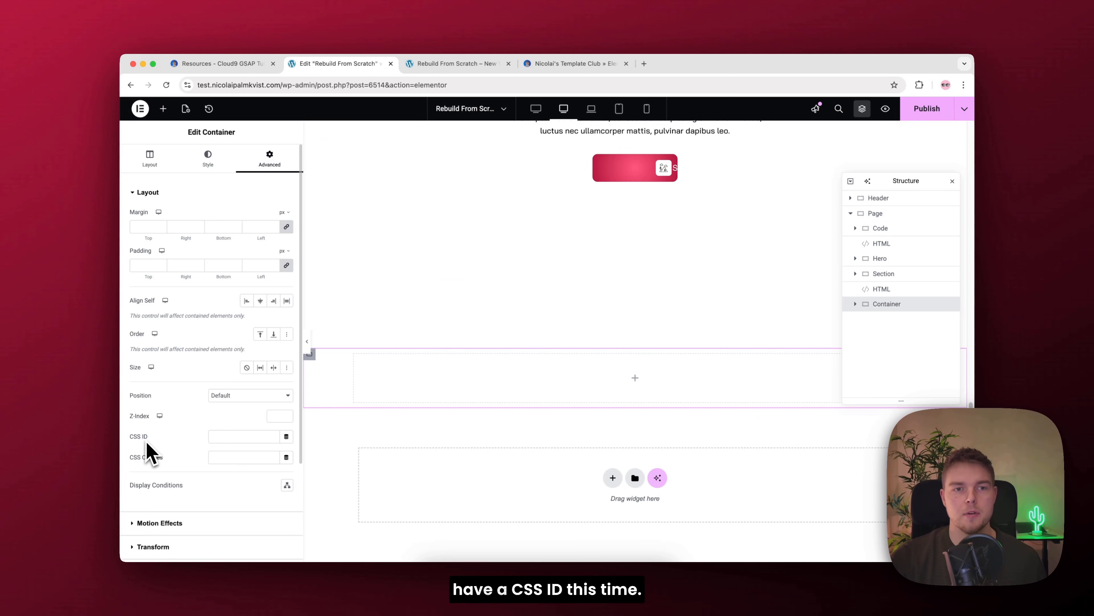
click(232, 63)
scroll(560, 207, up, 15)
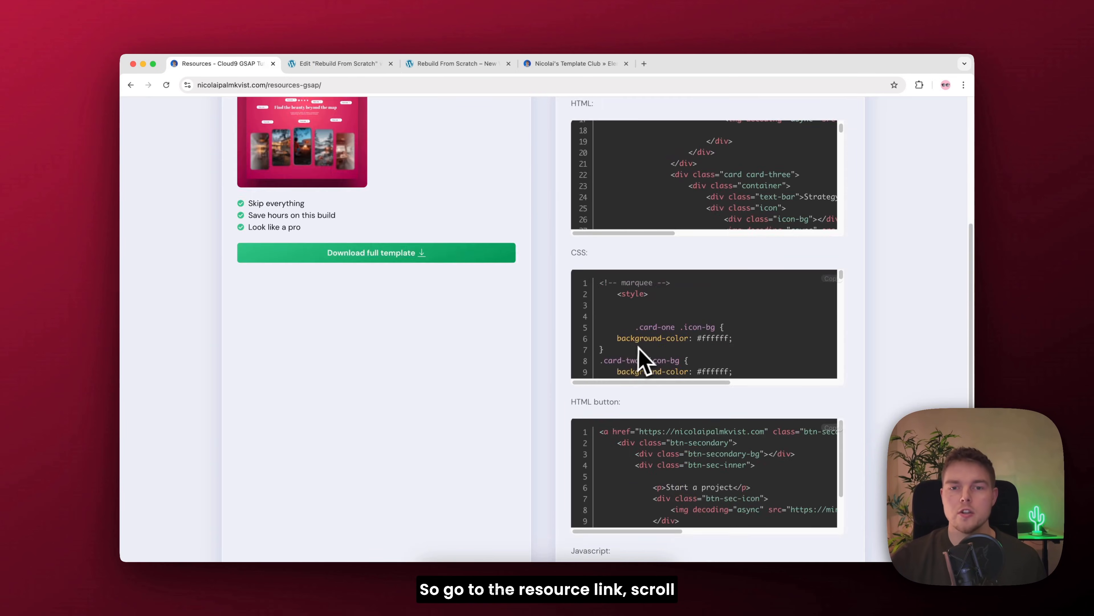
click(597, 307)
scroll(885, 318, down, 1)
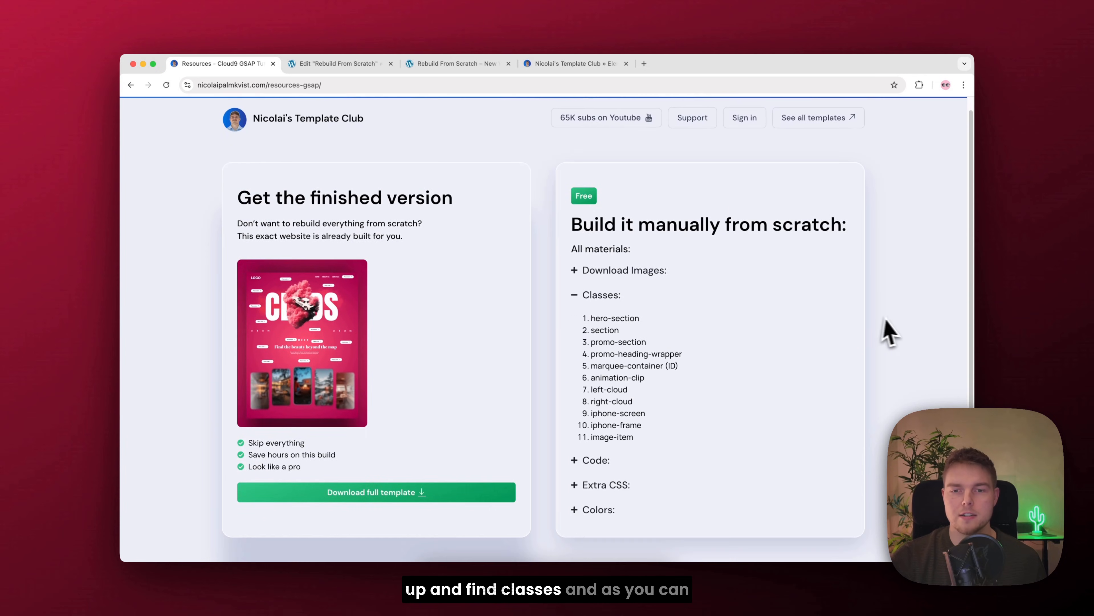
drag(677, 366, 600, 371)
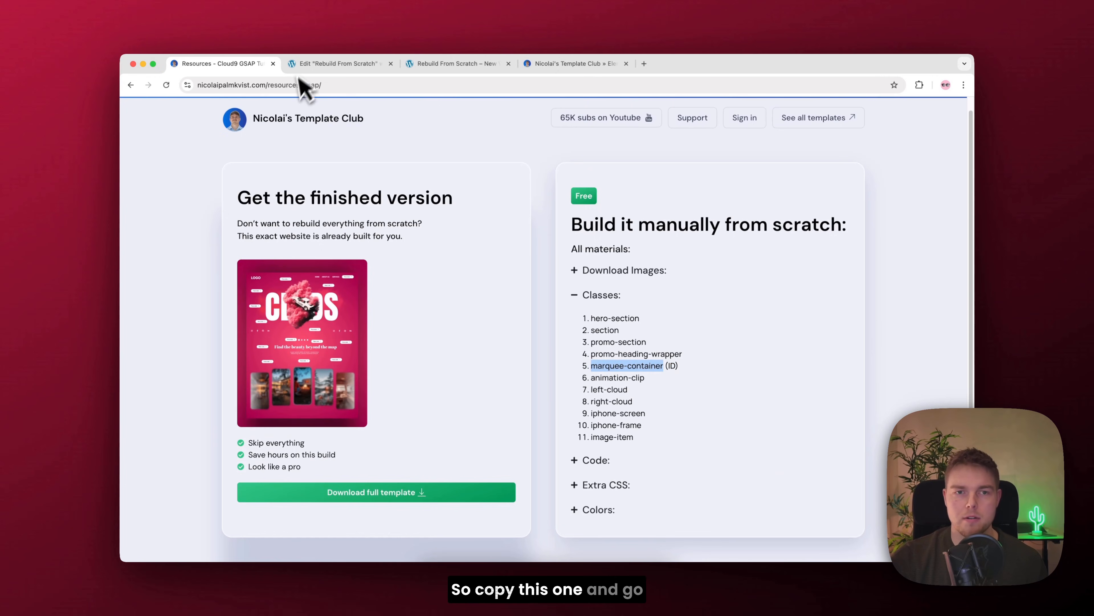
click(316, 65)
click(247, 436)
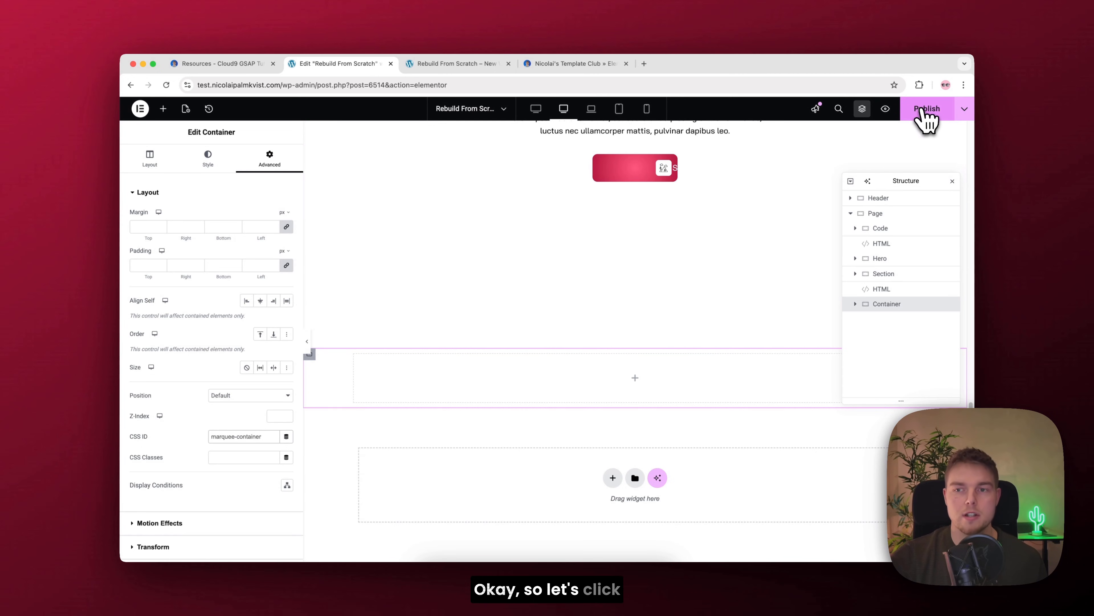
Step: Publish the changes and view the live page to test the animation
click(926, 112)
click(964, 109)
click(931, 181)
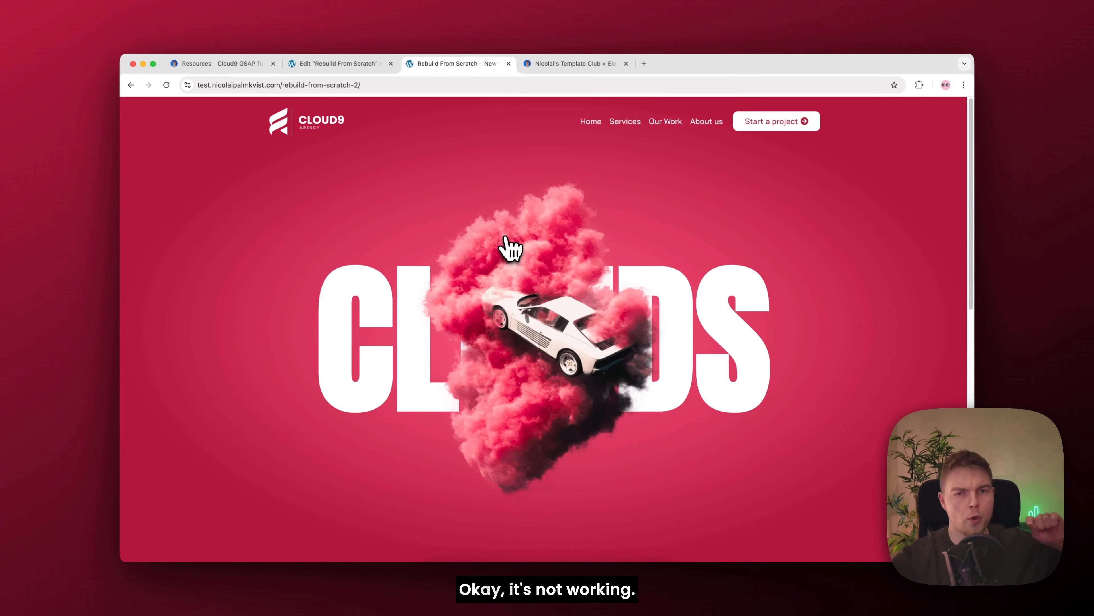
Step: Return to the editor and move the HTML widget with the Javascript code below the marquee container
click(361, 69)
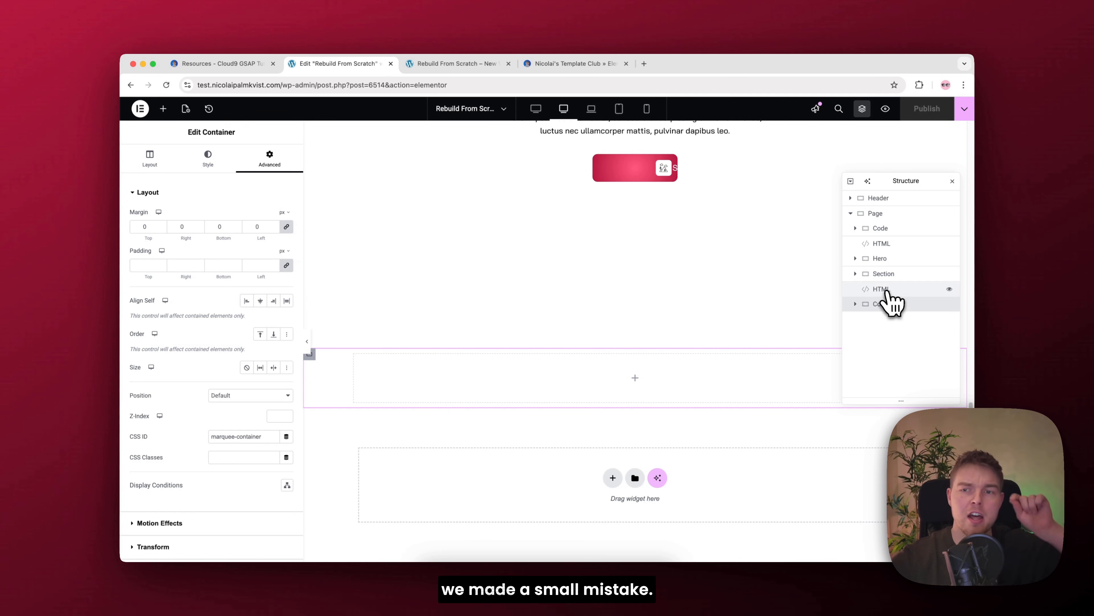
click(881, 289)
drag(892, 296, 891, 325)
Step: Publish the reordered page and check the hero's scroll animation on the live page
click(927, 113)
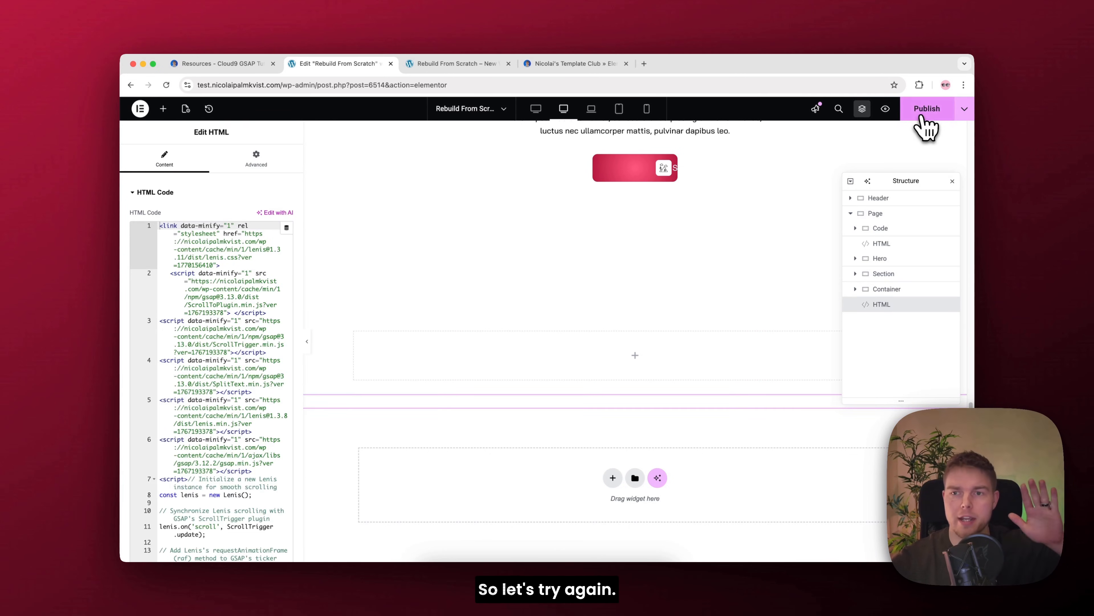
click(927, 183)
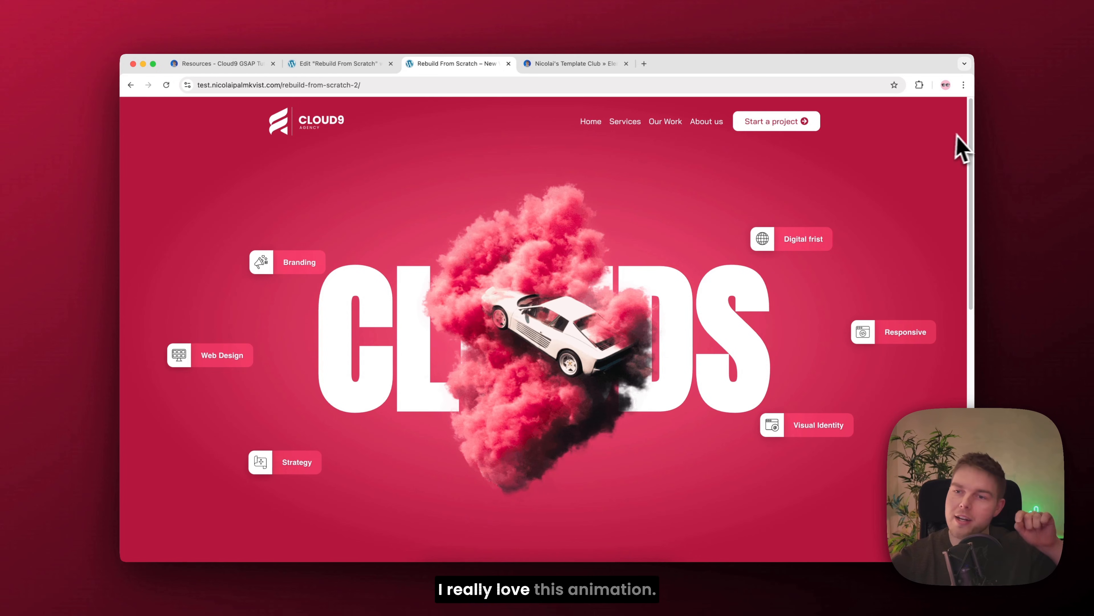
scroll(963, 150, down, 3)
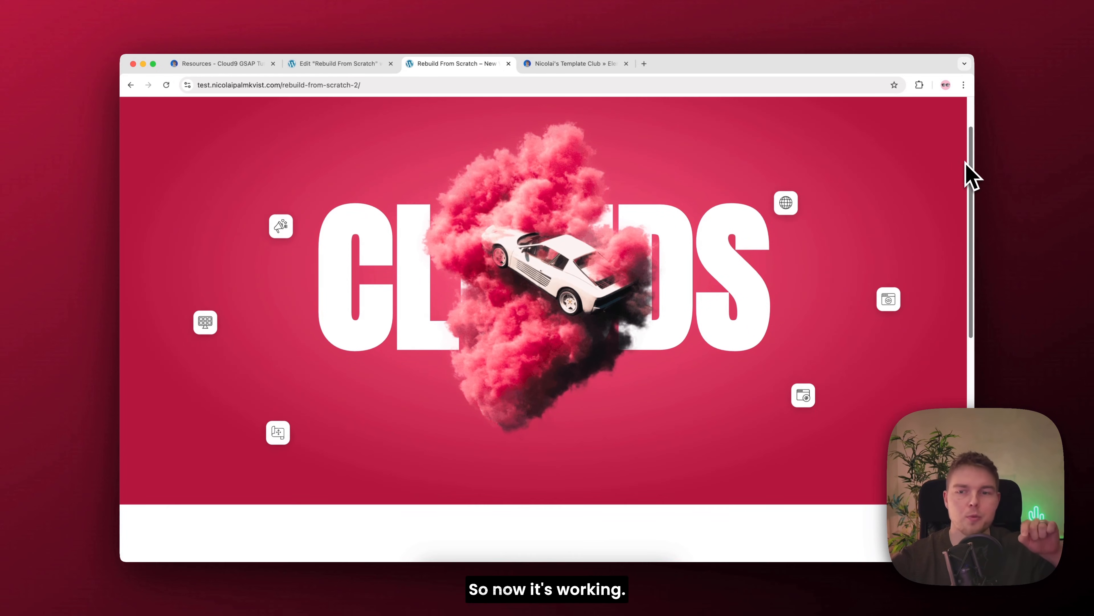